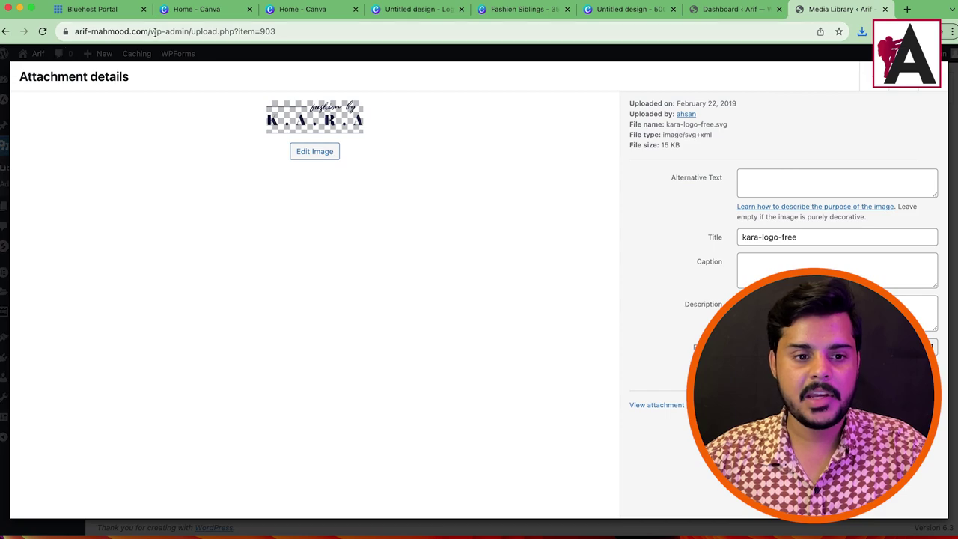
Leave the attachment details and open the website's home page to examine the current header logo.
left_click_drag(152, 32, 496, 45)
key("BackSpace")
key("Return")
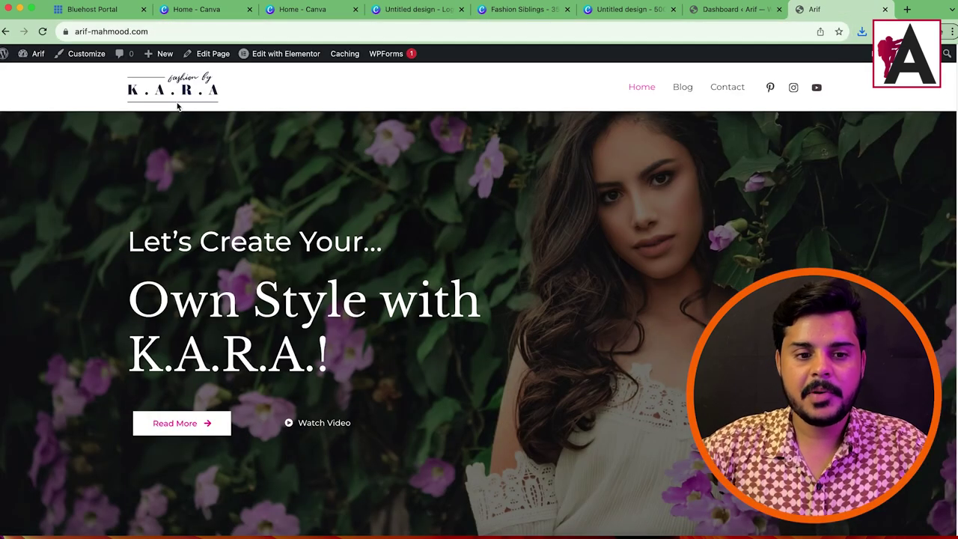
left_click_drag(177, 107, 107, 122)
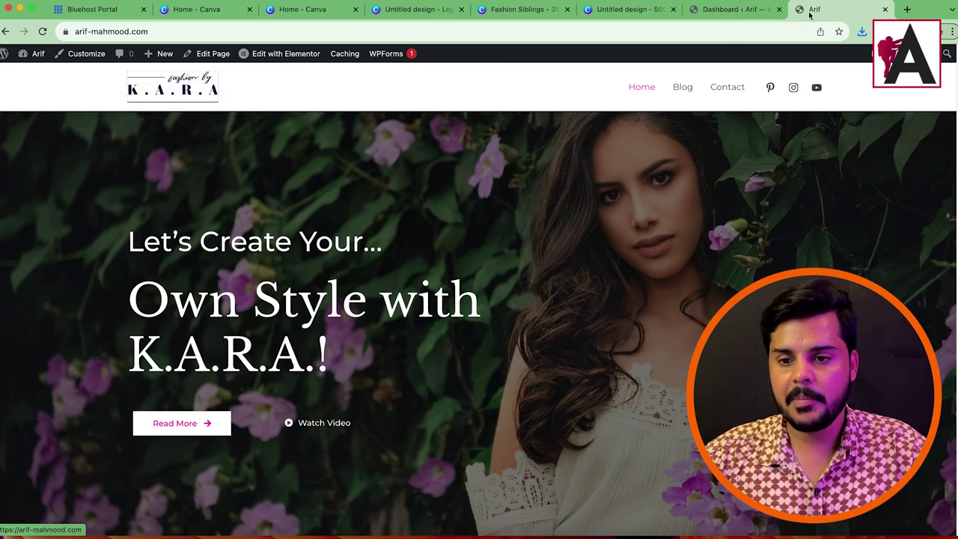
Open the theme customizer from the WordPress dashboard and go to the header logo's settings.
left_click(734, 9)
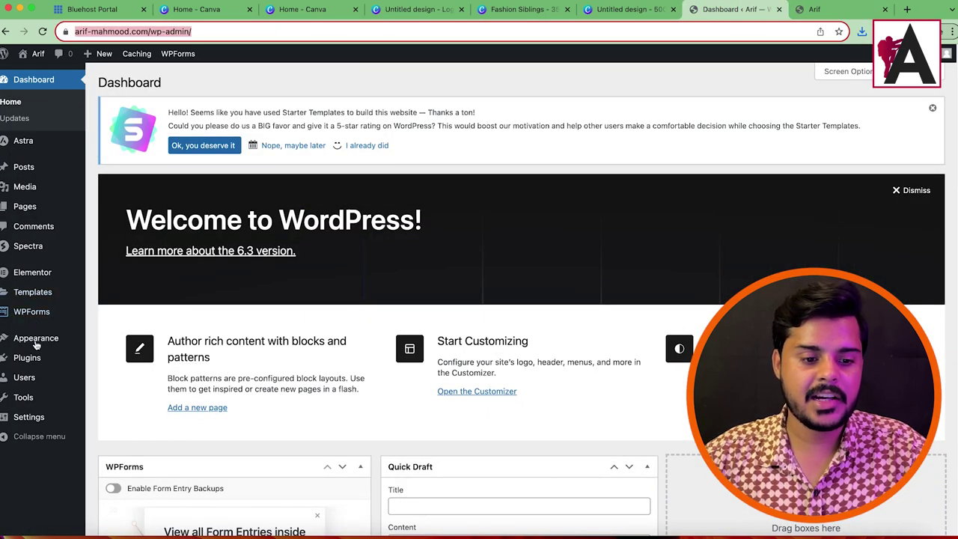
mouse_move(36, 343)
left_click(113, 355)
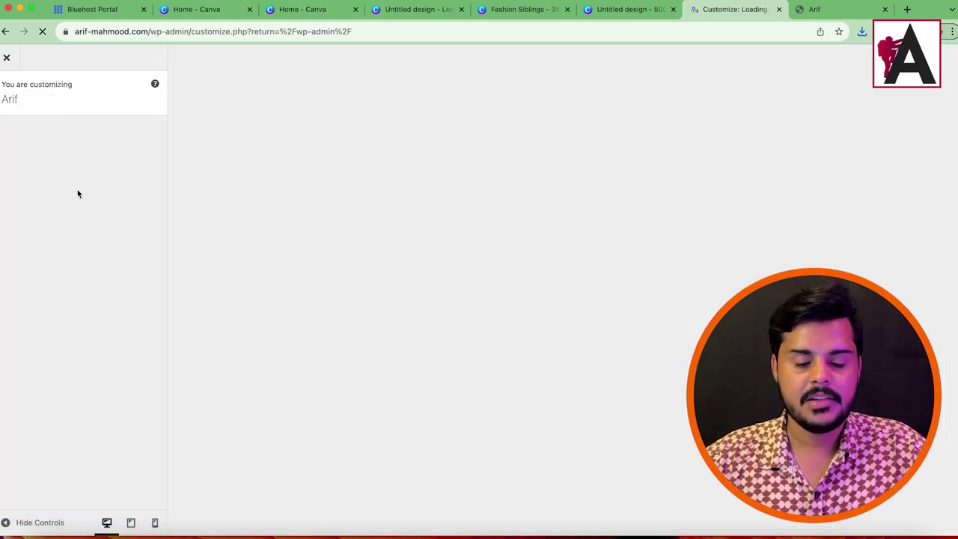
left_click(42, 180)
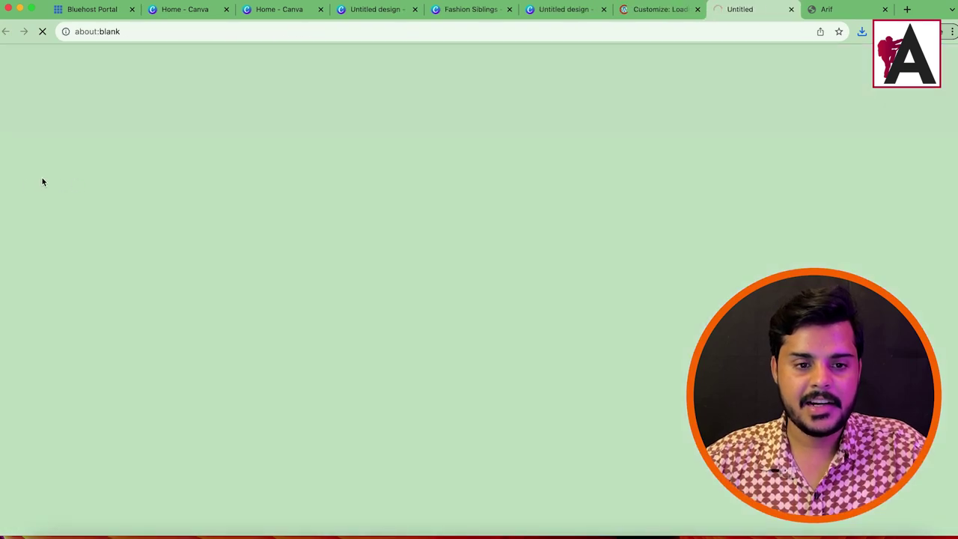
left_click(791, 9)
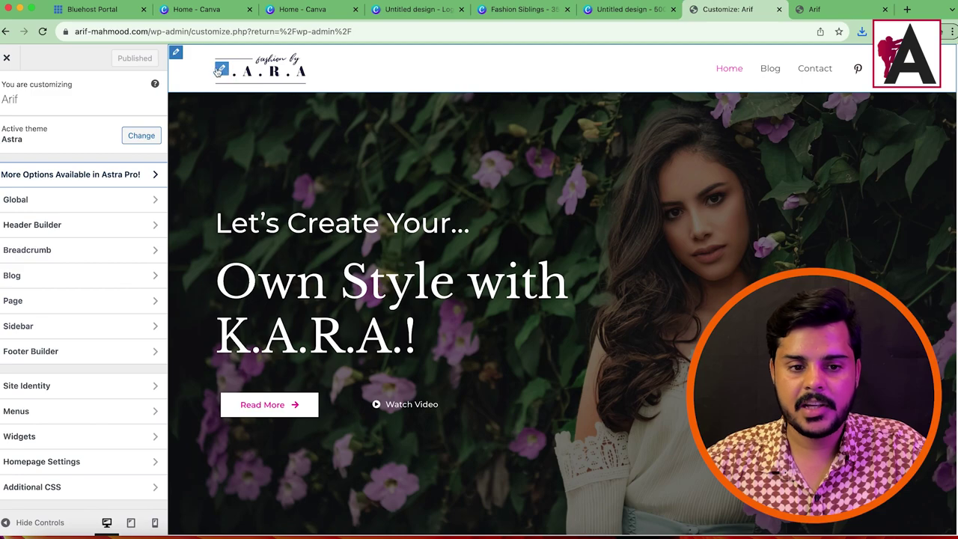
left_click(223, 71)
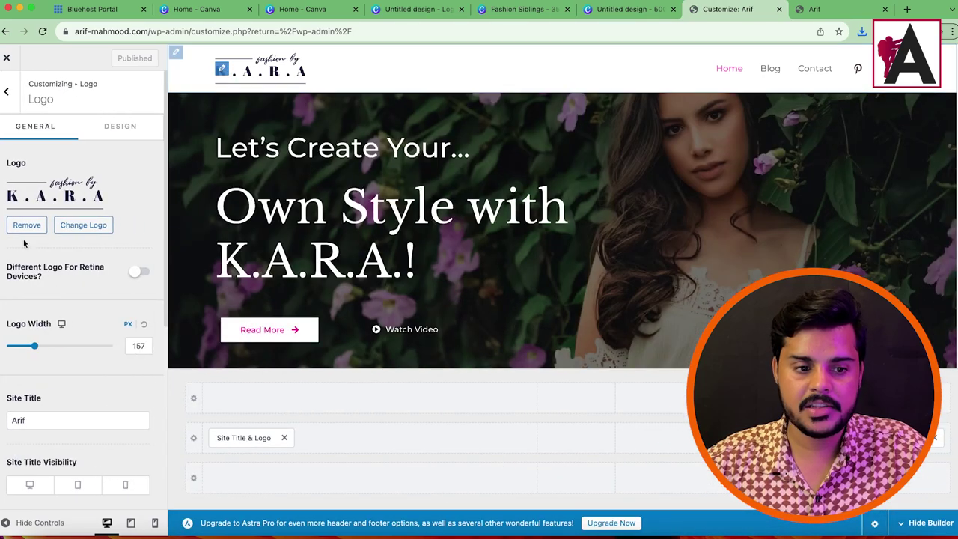
Start changing the logo and upload Untitled design (24).png and Fashion Siblings.png from the Downloads folder.
left_click(78, 225)
left_click(478, 288)
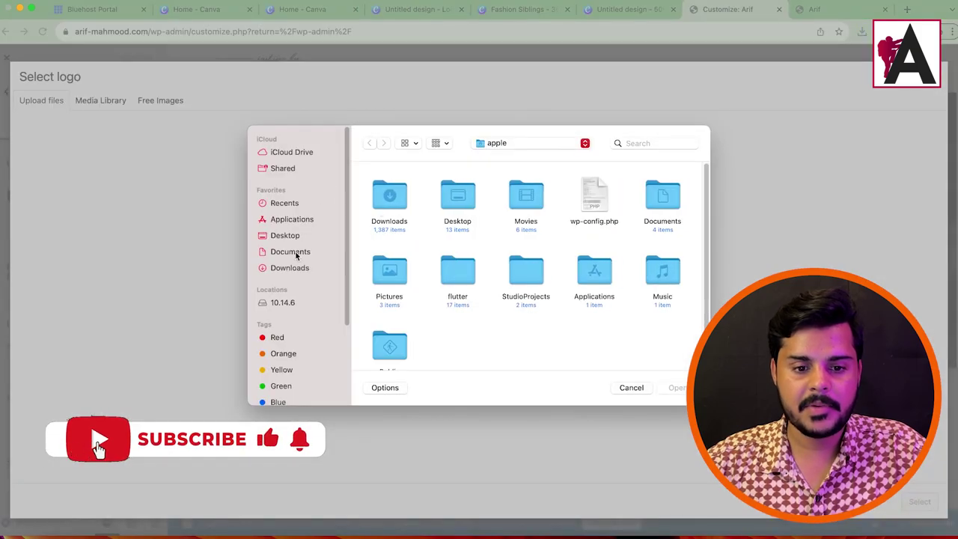
left_click(298, 268)
left_click(467, 191)
key("shift+Left")
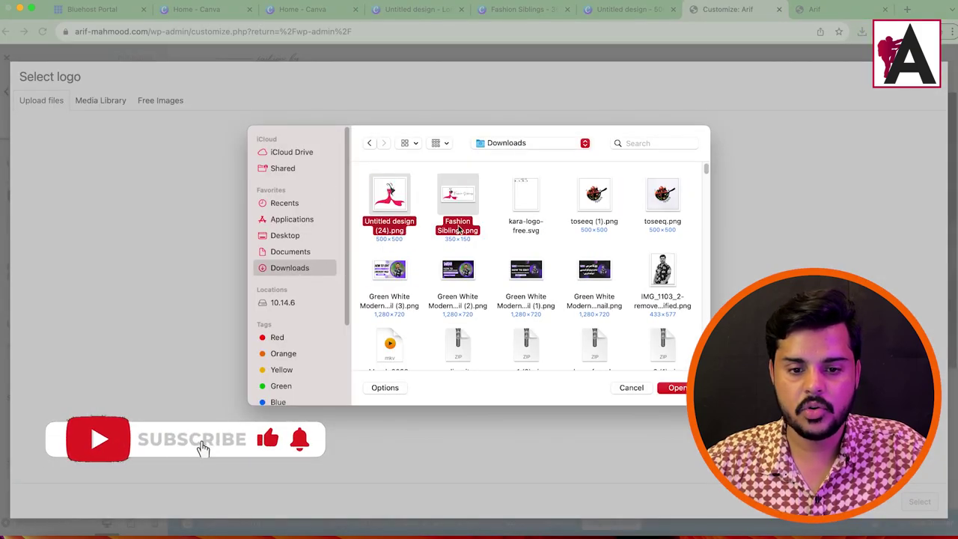
left_click(679, 388)
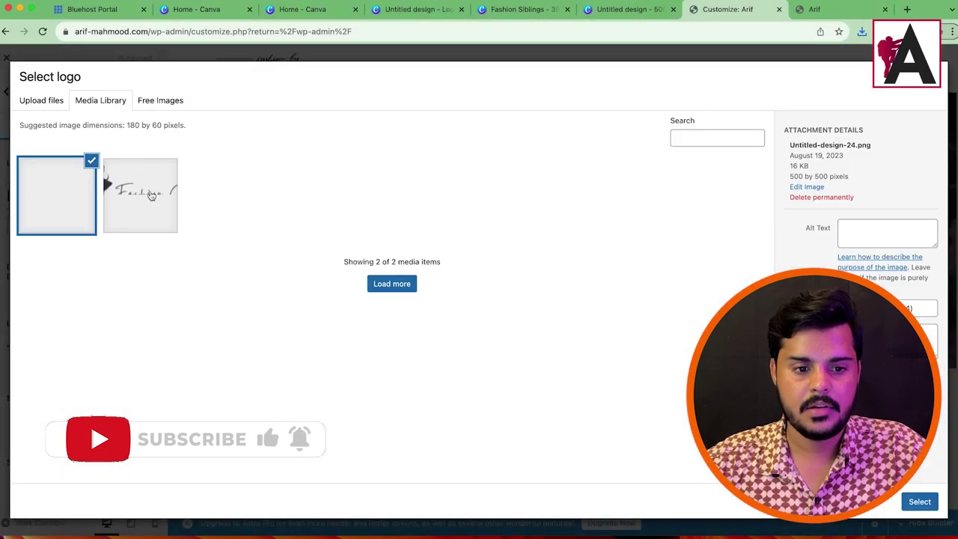
Use the Fashion Siblings image as the site logo with the suggested crop, and set the logo width to 158 px.
left_click(141, 198)
left_click(920, 502)
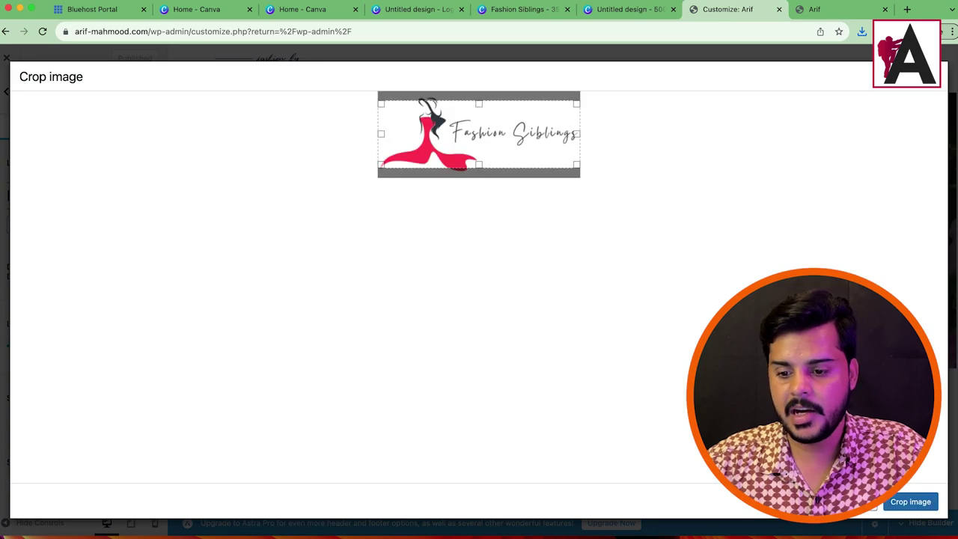
left_click(910, 502)
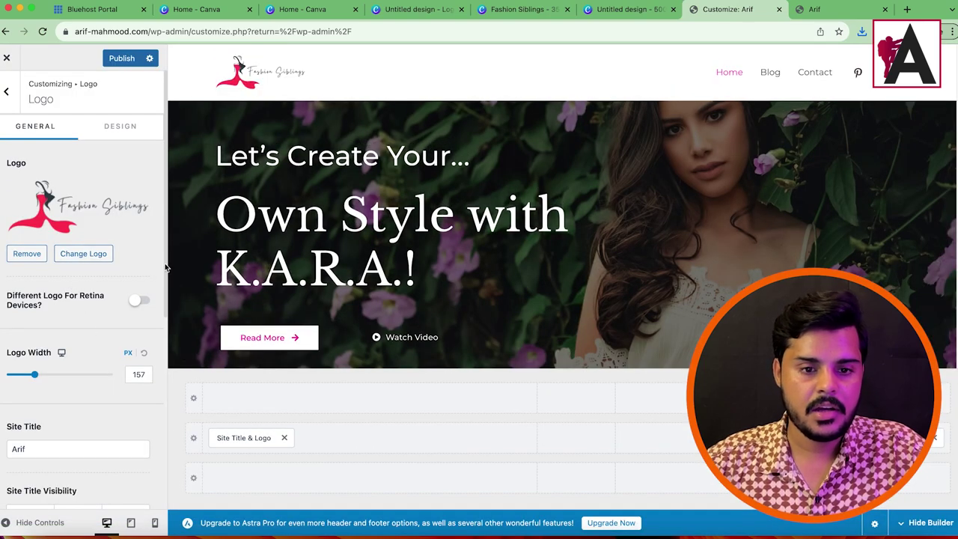
mouse_move(38, 375)
left_mouse_down()
mouse_move(66, 380)
mouse_move(10, 376)
mouse_move(36, 378)
left_mouse_up()
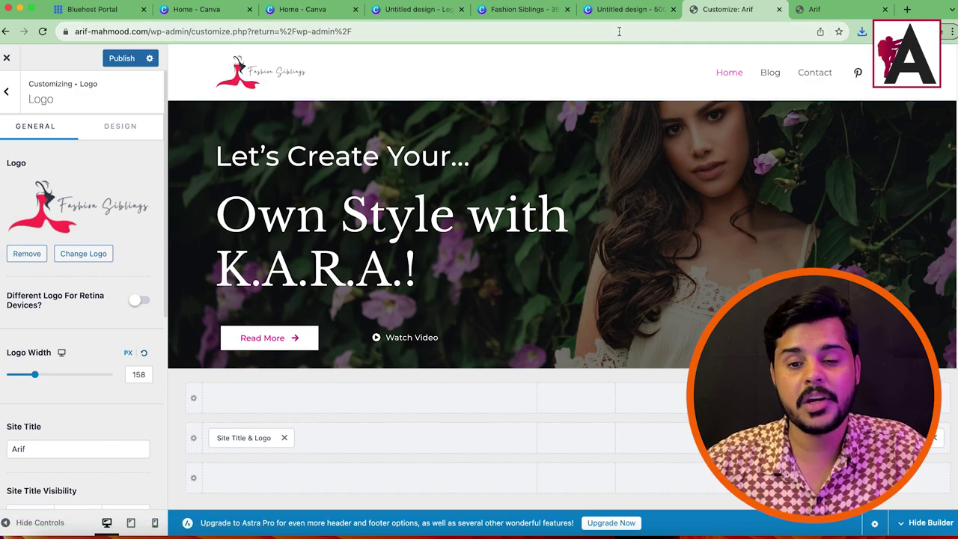
Switch to the 500 × 500 px Canva design and recolour the dress with the lighter red from the default solid colours.
left_click(621, 9)
left_click(589, 348)
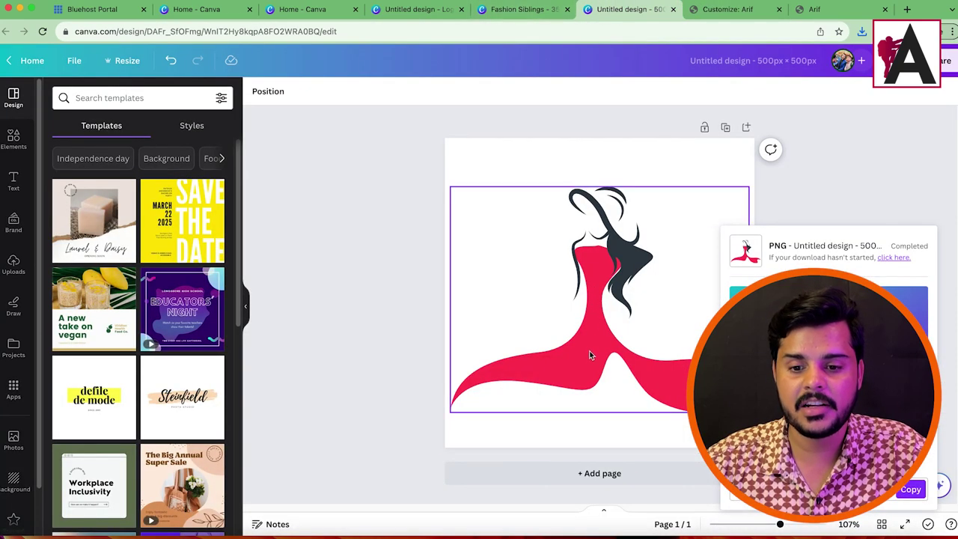
left_click(276, 92)
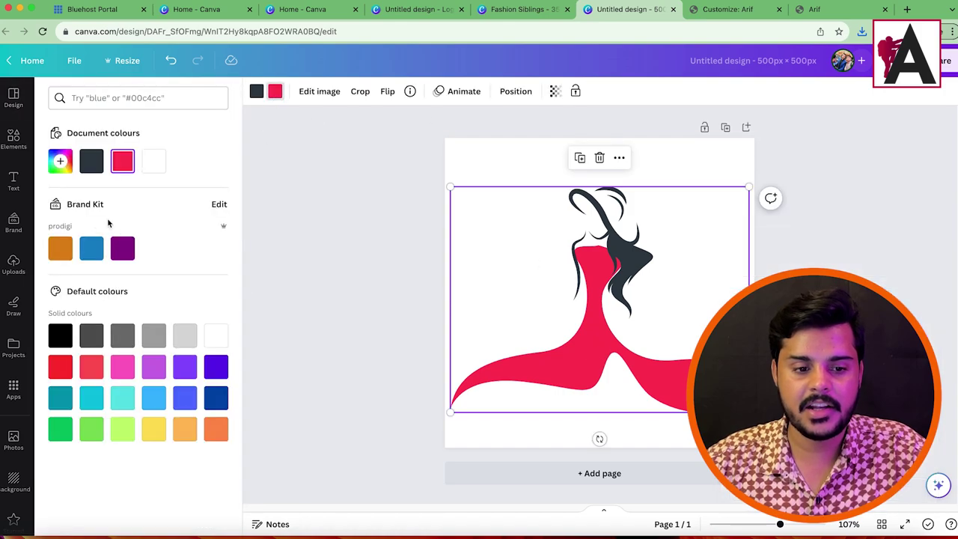
left_click(88, 372)
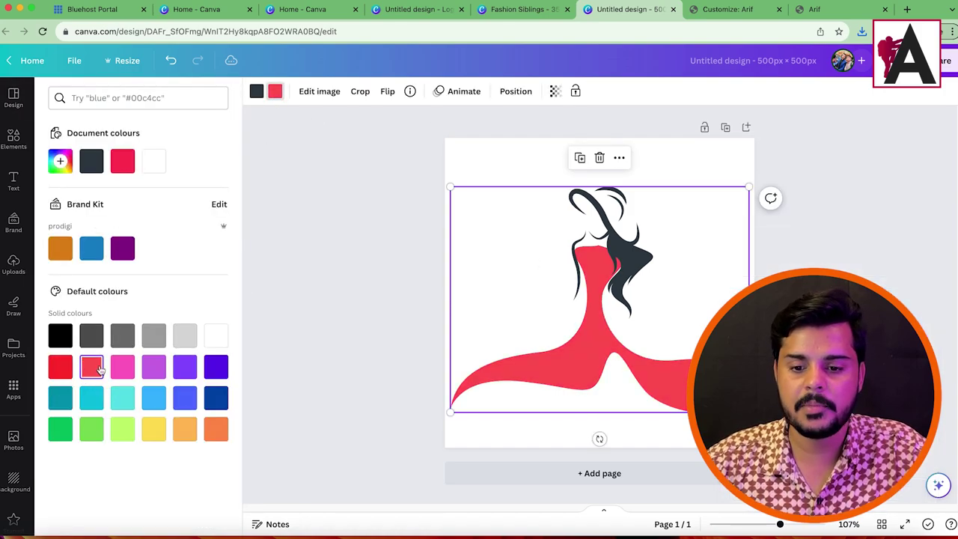
Close the three open Canva design tabs and return to the WordPress customizer.
left_click(510, 14)
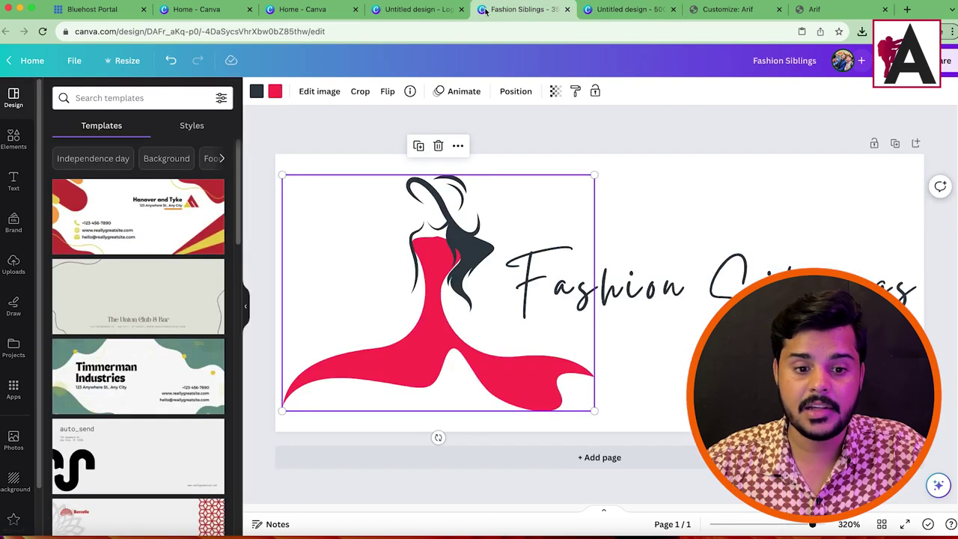
left_click(424, 12)
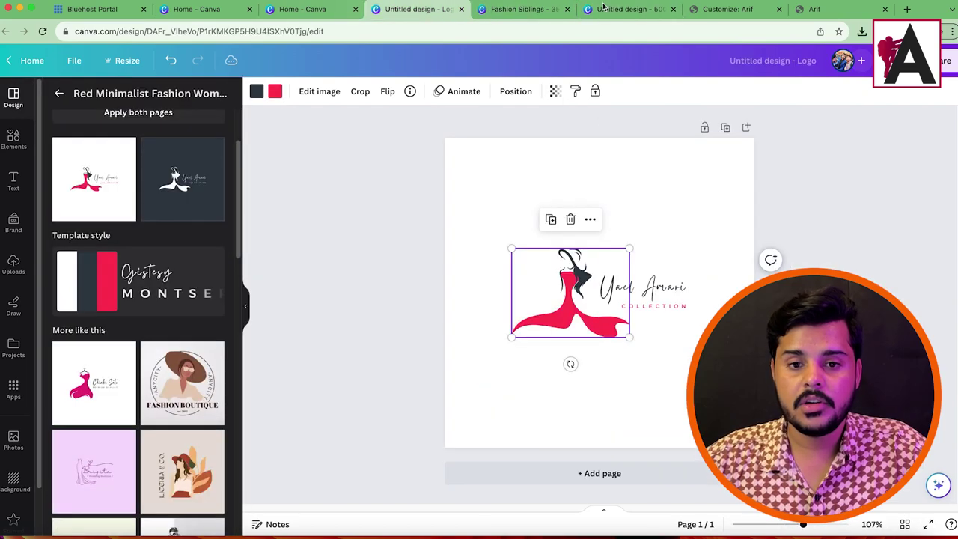
left_click(462, 10)
left_click(464, 11)
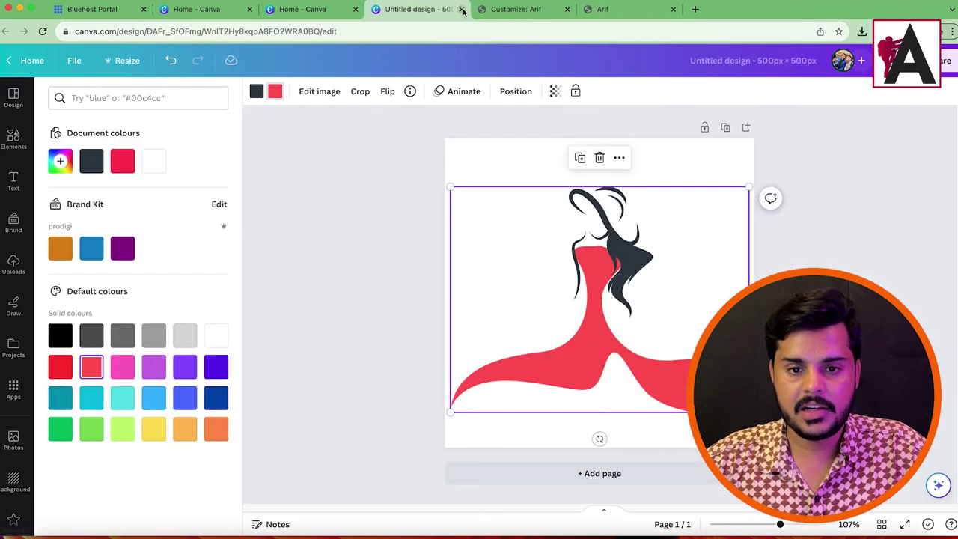
left_click(462, 10)
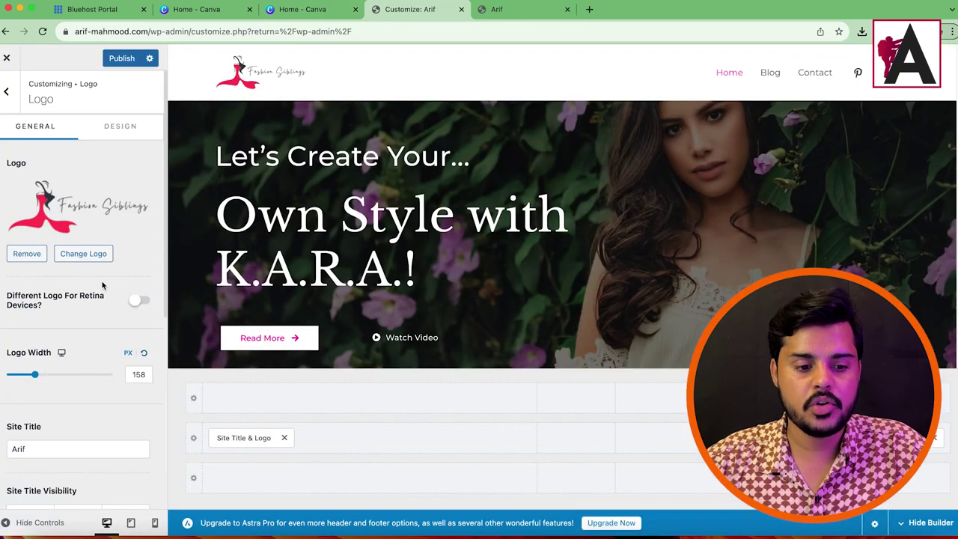
Set the square dress image as the site icon with its suggested crop, and publish the customizer changes.
scroll(75, 285, "down", 5)
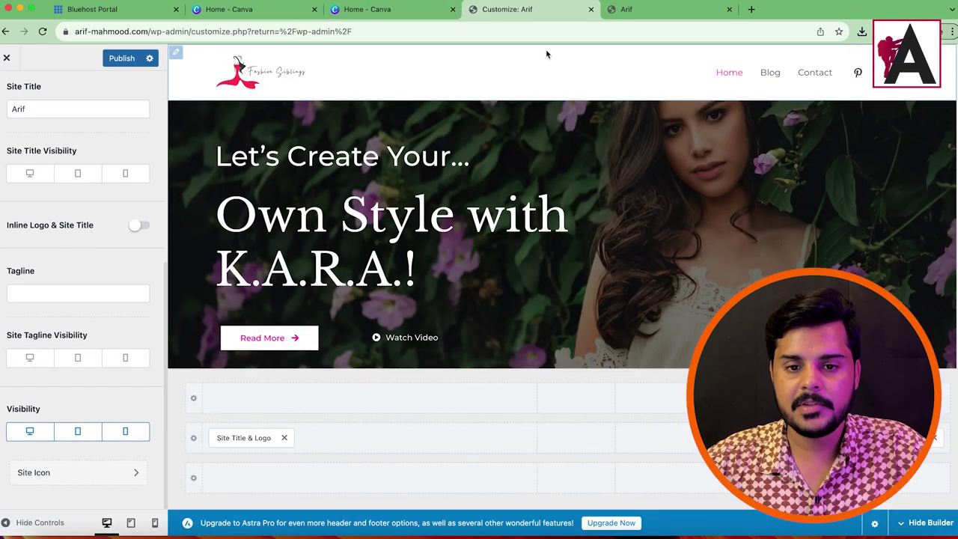
scroll(87, 197, "up", 5)
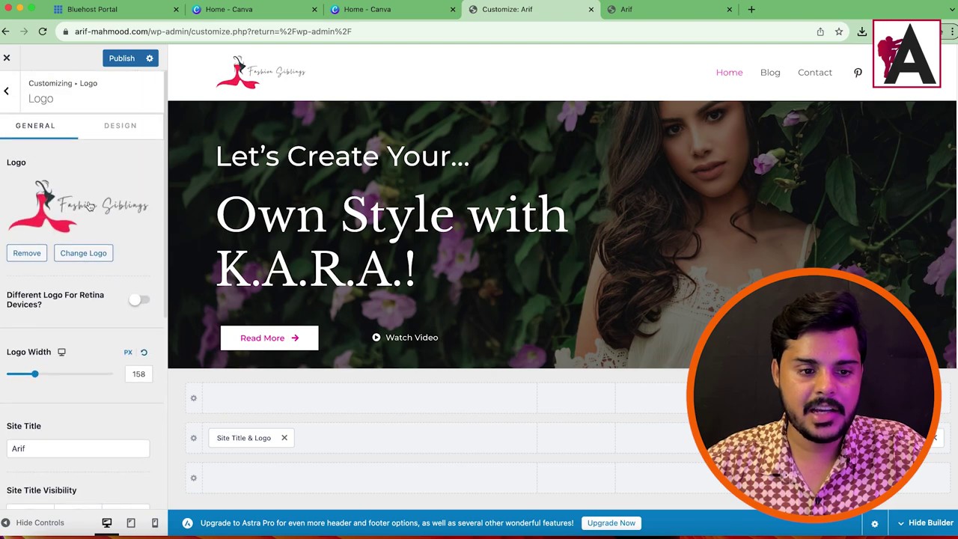
scroll(73, 335, "down", 5)
left_click(60, 477)
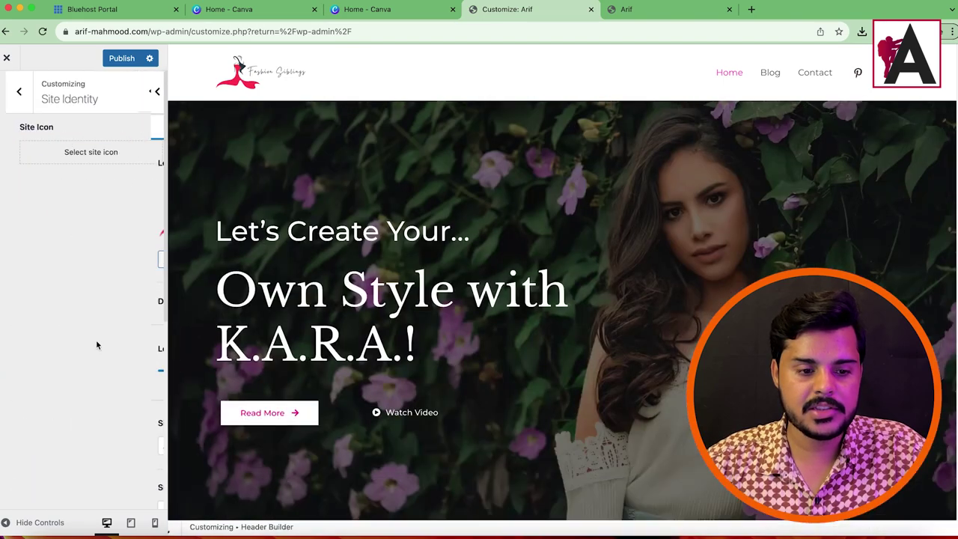
left_click(85, 162)
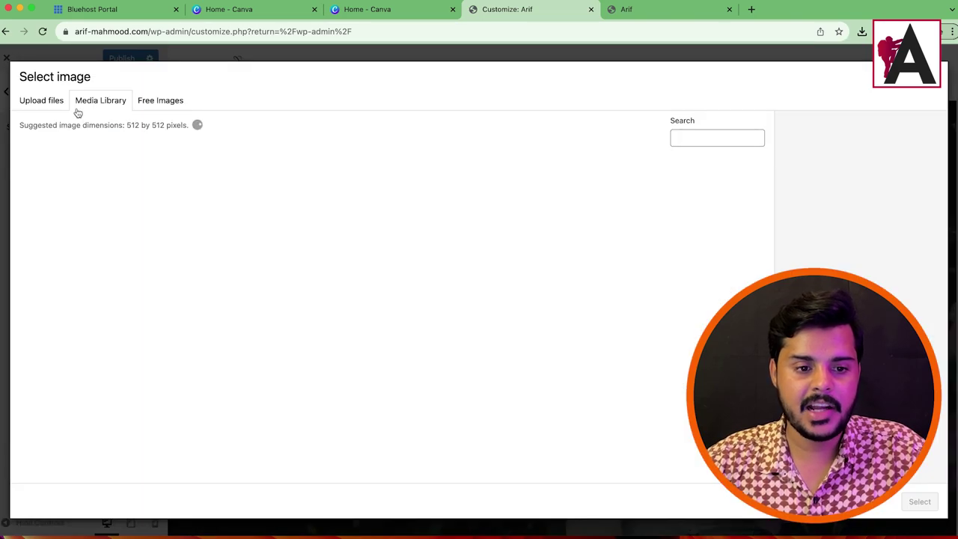
left_click(920, 499)
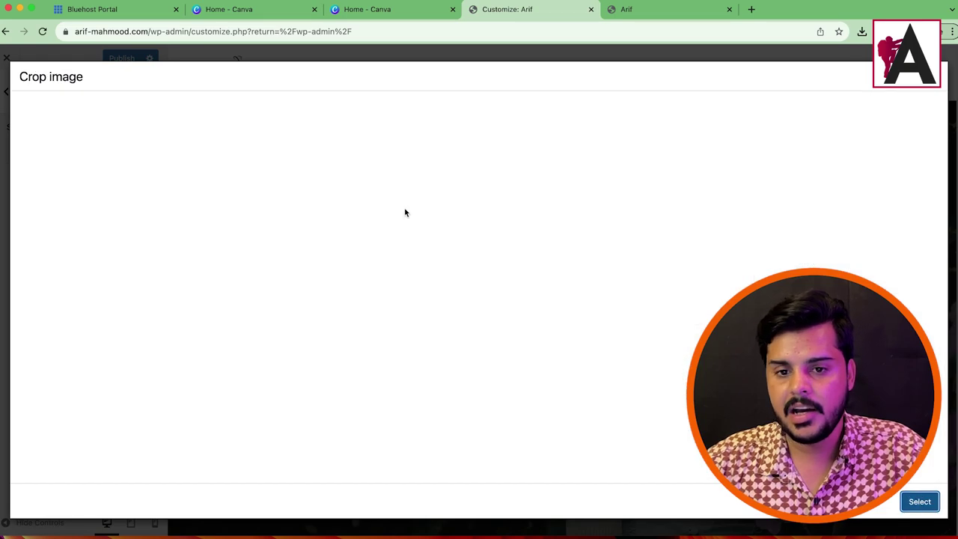
left_click(910, 501)
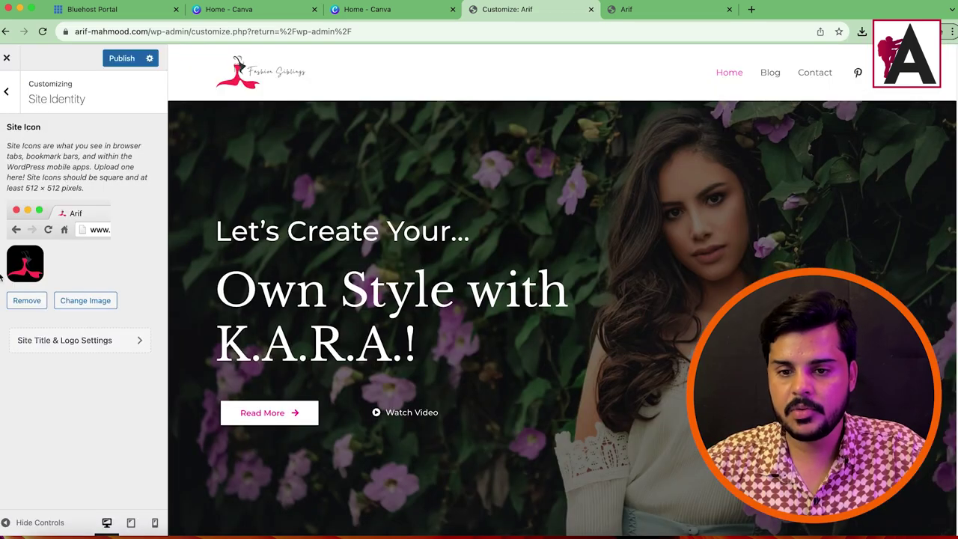
left_click(121, 57)
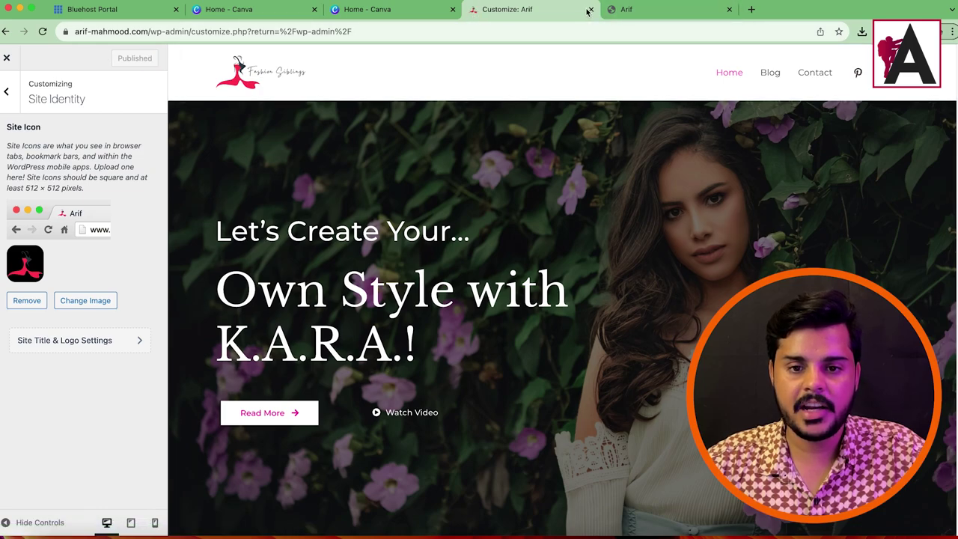
Reload the live home page to check its logo and browser tab icon, and look over the customizer preview.
left_click(601, 15)
left_click(43, 31)
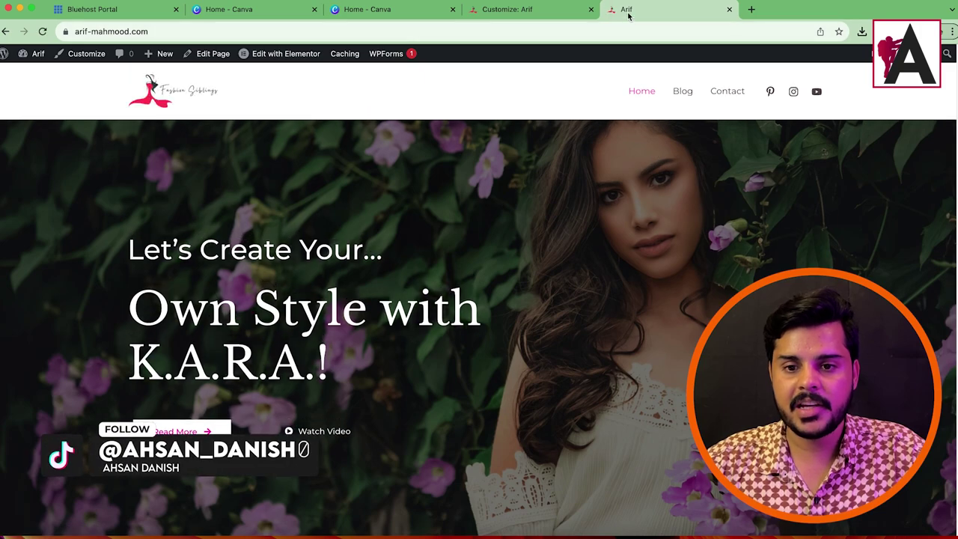
left_click(506, 12)
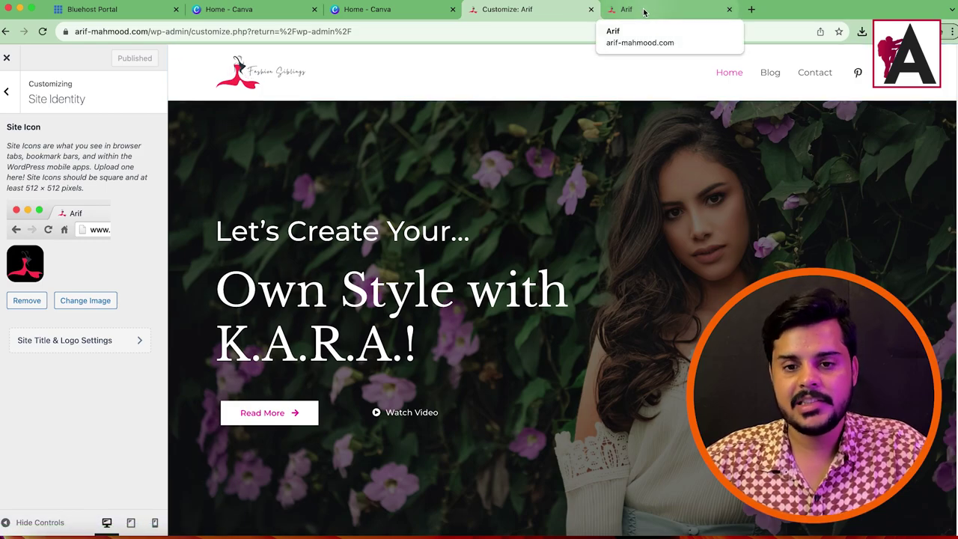
scroll(451, 81, "down", 10)
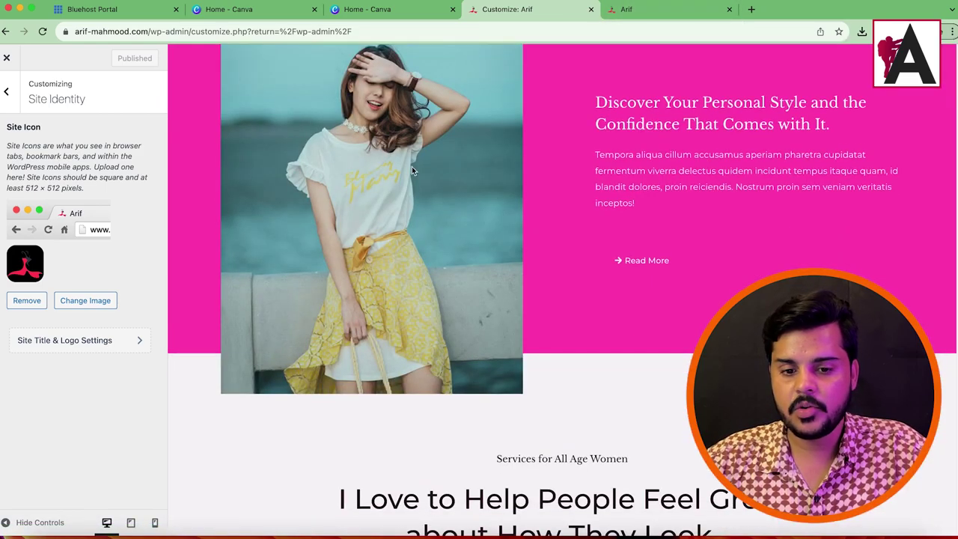
scroll(465, 253, "up", 10)
Open the live home page in place of the customizer and examine its sections from the hero banner to the area of expertise.
left_click_drag(185, 31, 684, 57)
key("BackSpace")
left_click(682, 57)
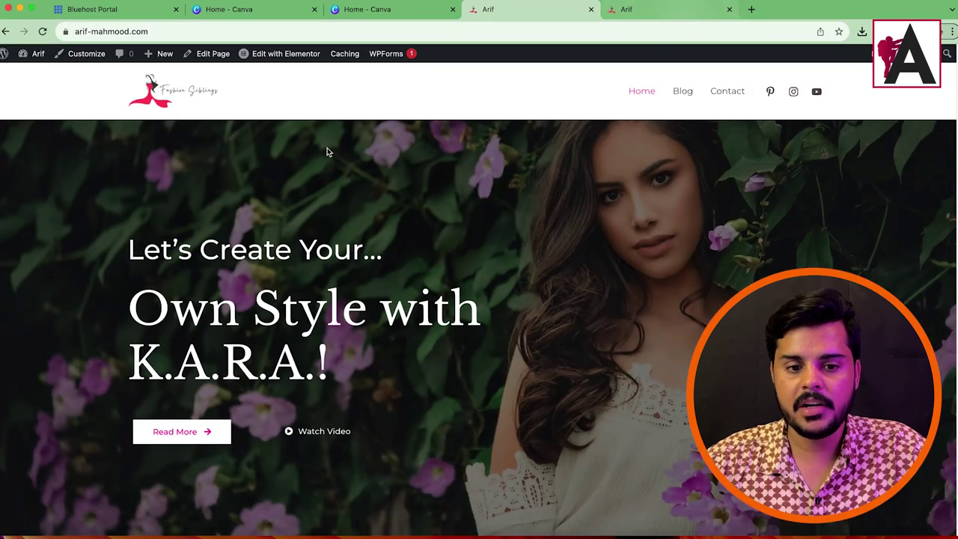
scroll(542, 318, "down", 8)
scroll(541, 313, "down", 10)
scroll(539, 300, "up", 15)
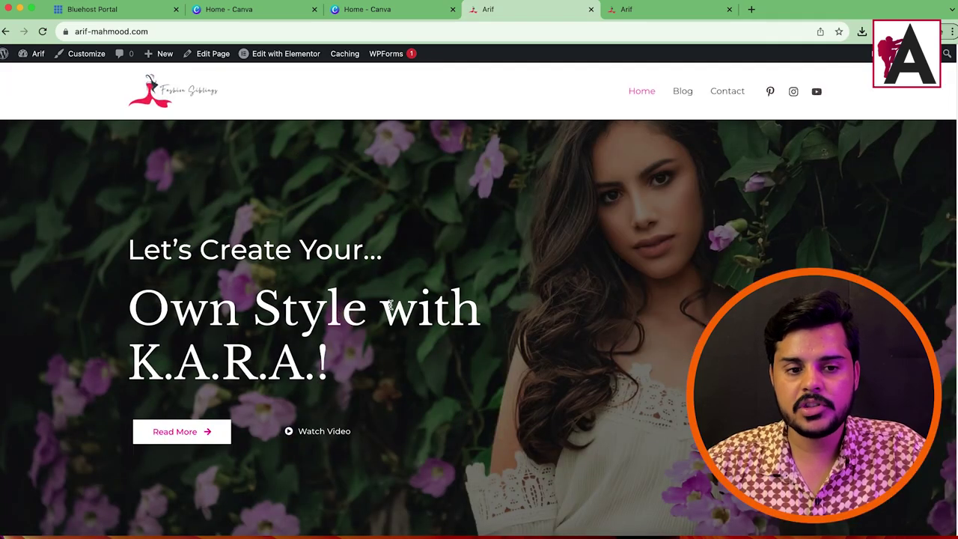
scroll(378, 301, "down", 2)
scroll(397, 301, "down", 5)
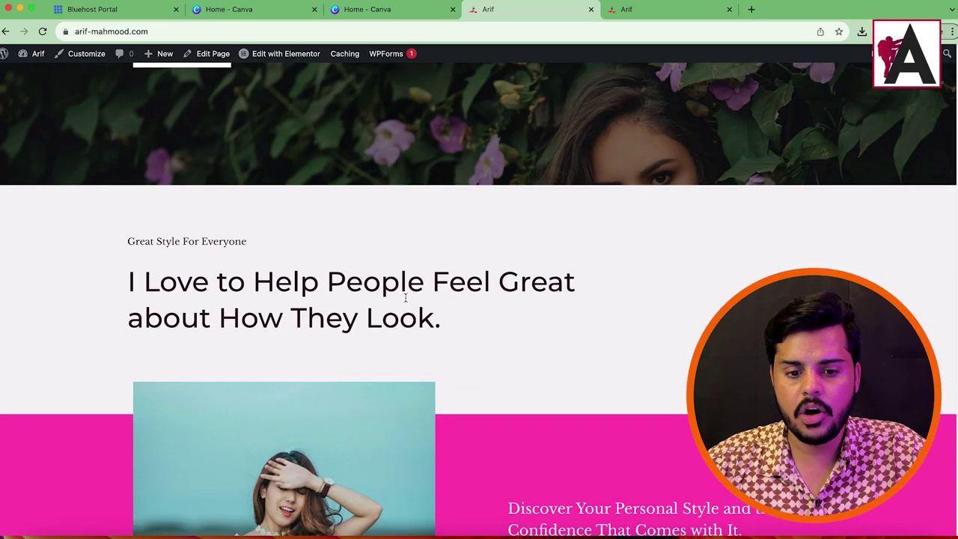
scroll(426, 299, "down", 3)
scroll(599, 337, "down", 15)
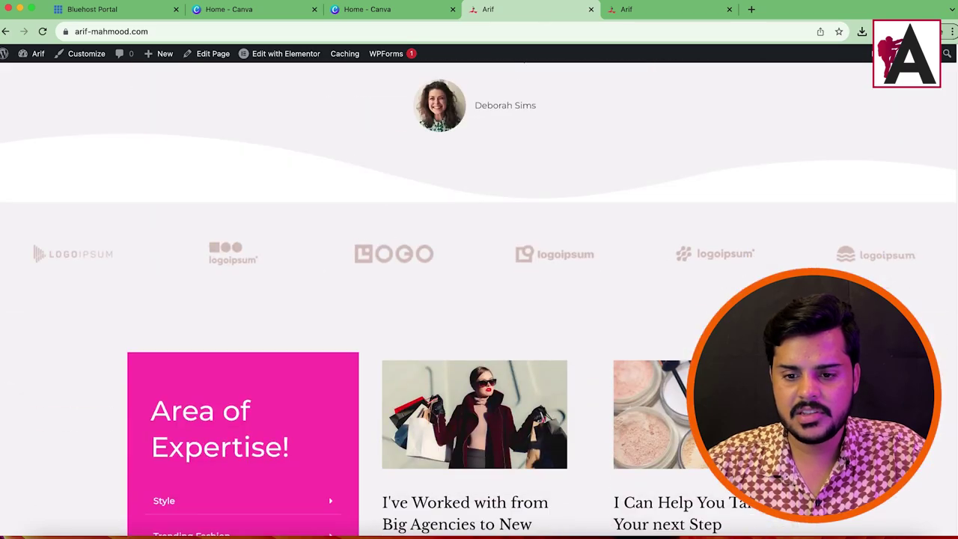
scroll(546, 348, "up", 20)
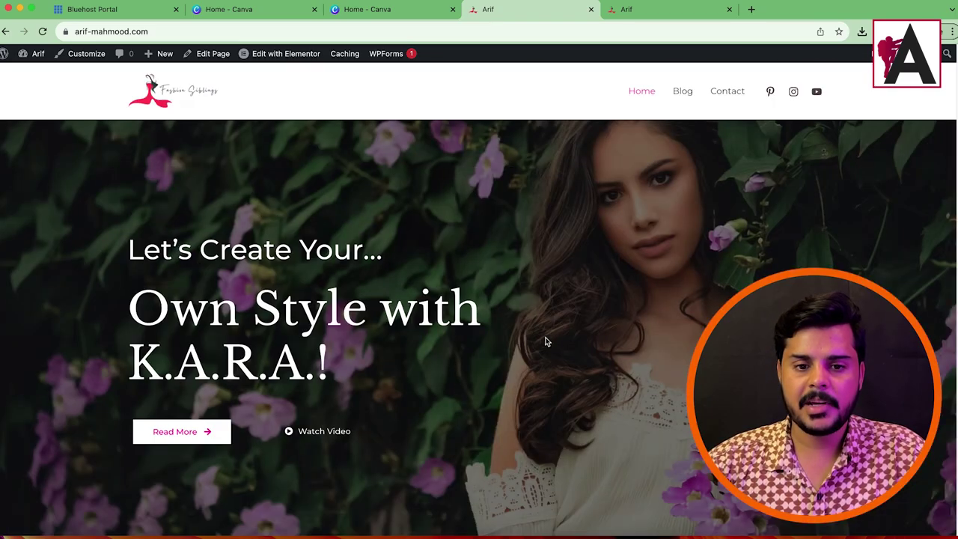
Open the WordPress dashboard and search the plugin directory for "premium addons".
mouse_move(285, 54)
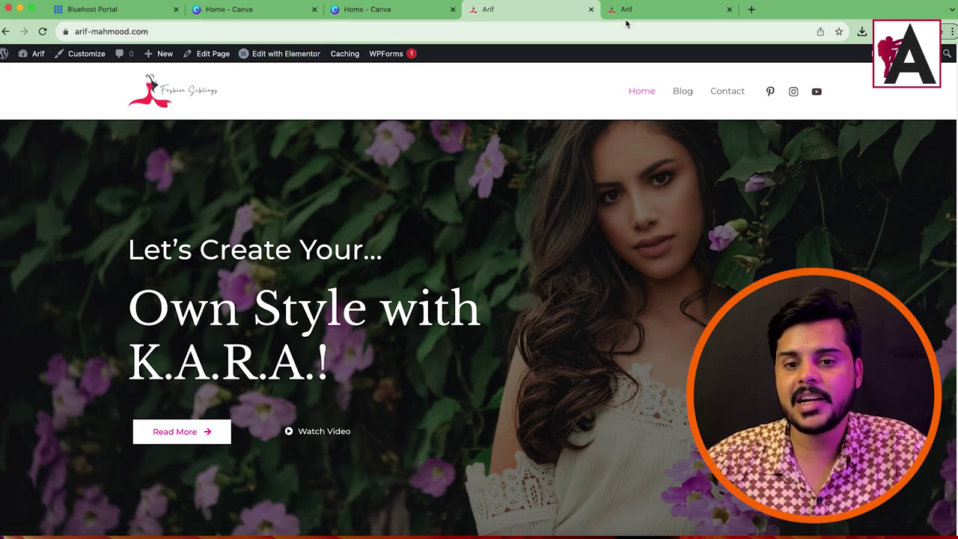
left_click_drag(655, 11, 535, 10)
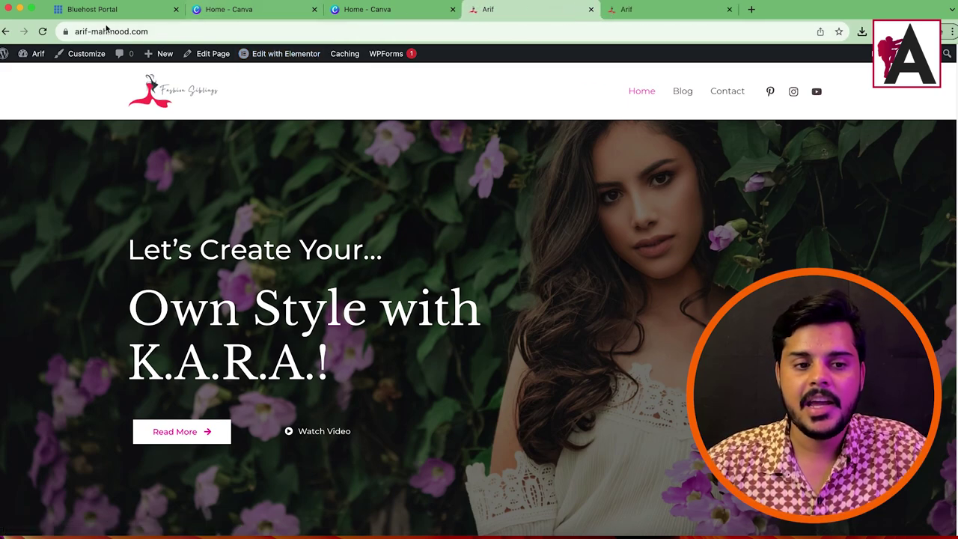
mouse_move(30, 53)
left_click(33, 78)
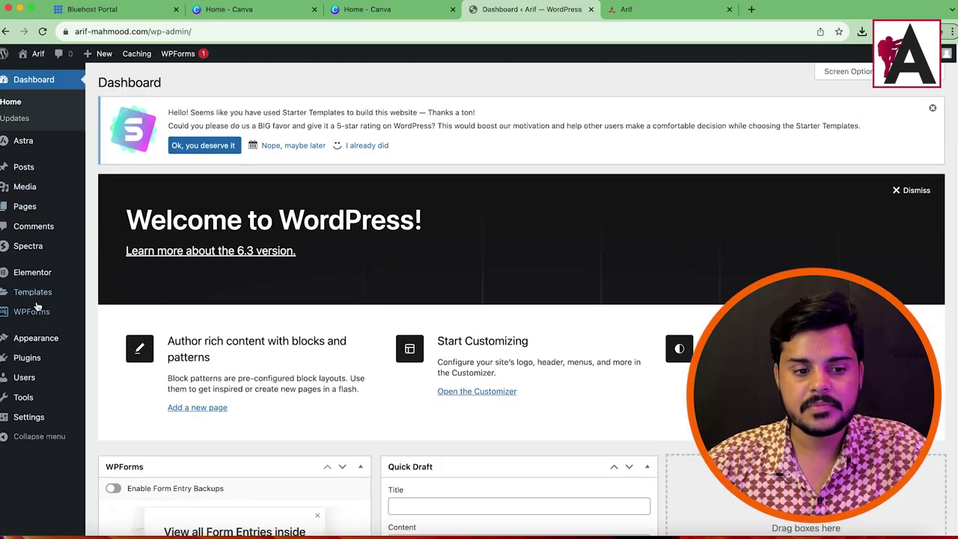
mouse_move(30, 358)
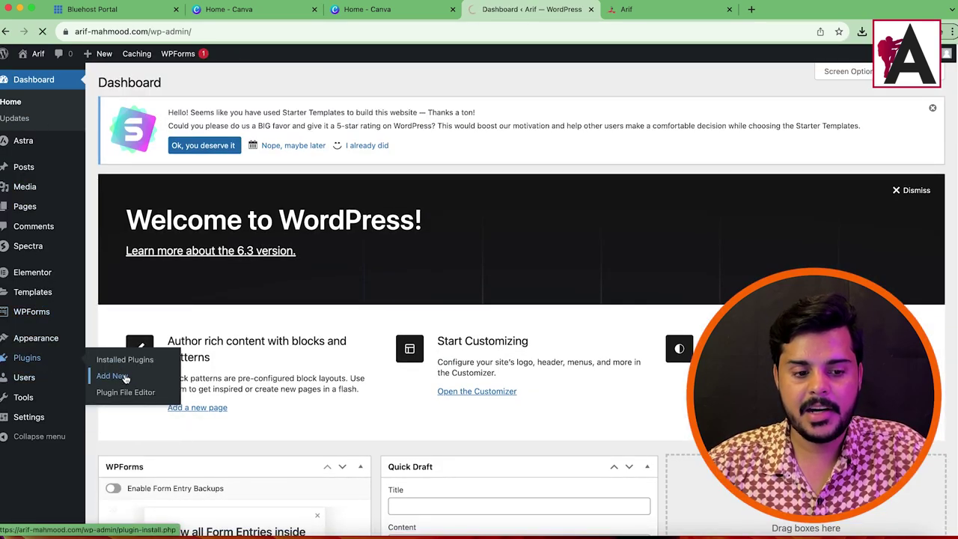
left_click(113, 376)
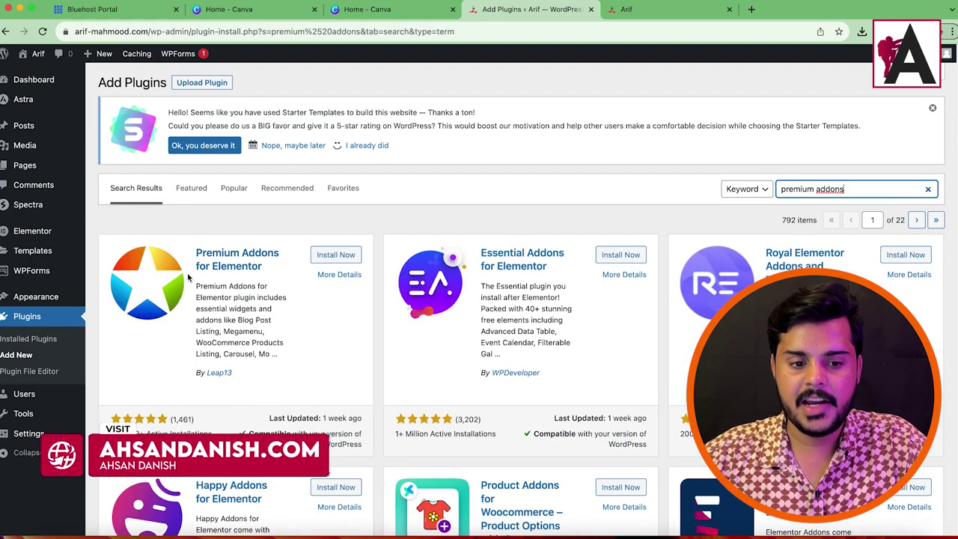
Install and activate the Premium Addons for Elementor plugin, and look over the installed plugins.
left_click(335, 255)
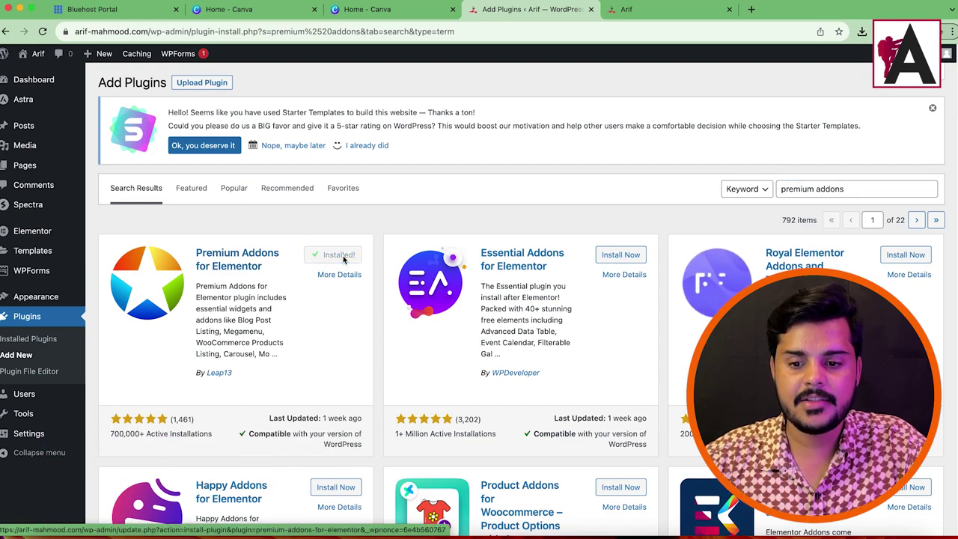
left_click(343, 257)
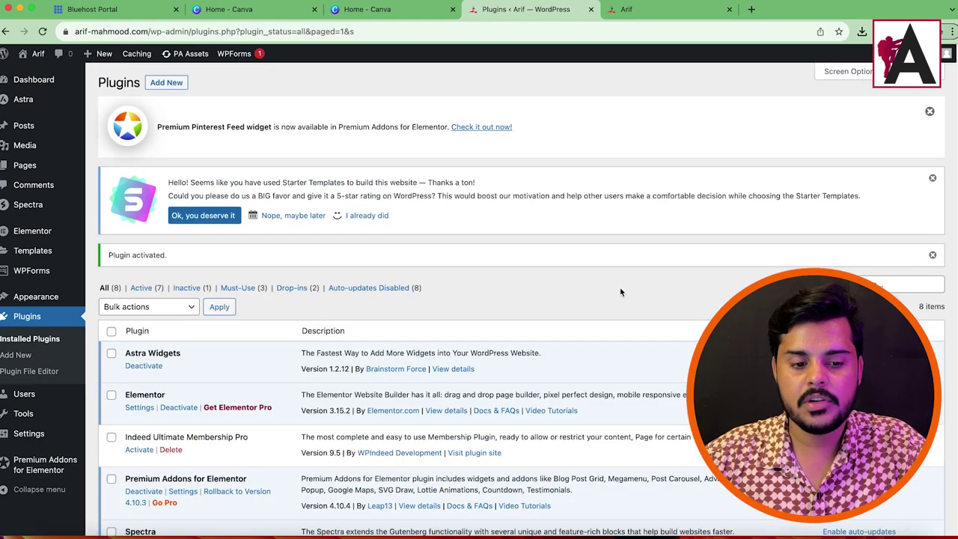
scroll(620, 292, "down", 5)
Open the live home page for editing with Elementor and dismiss the What's New announcement.
left_click(671, 17)
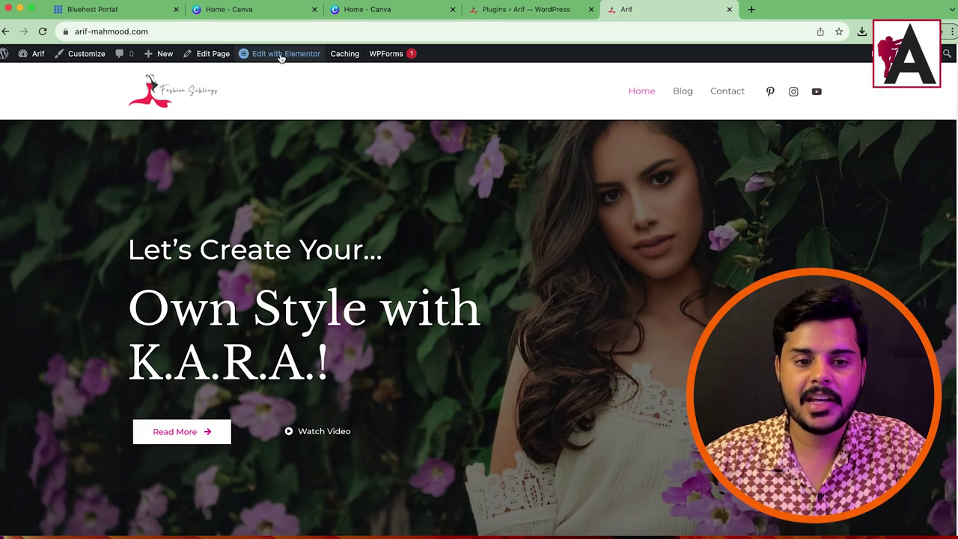
left_click(348, 59)
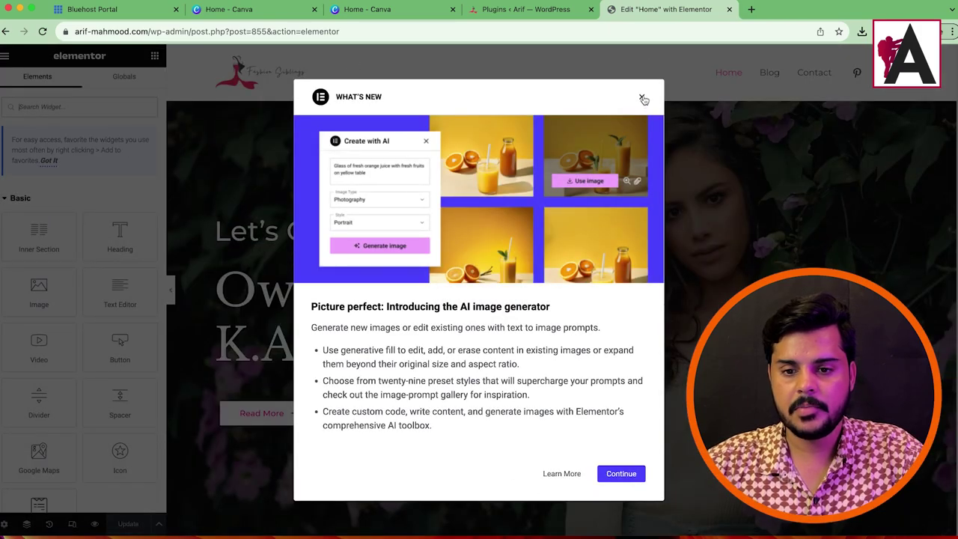
left_click(641, 97)
left_click(641, 117)
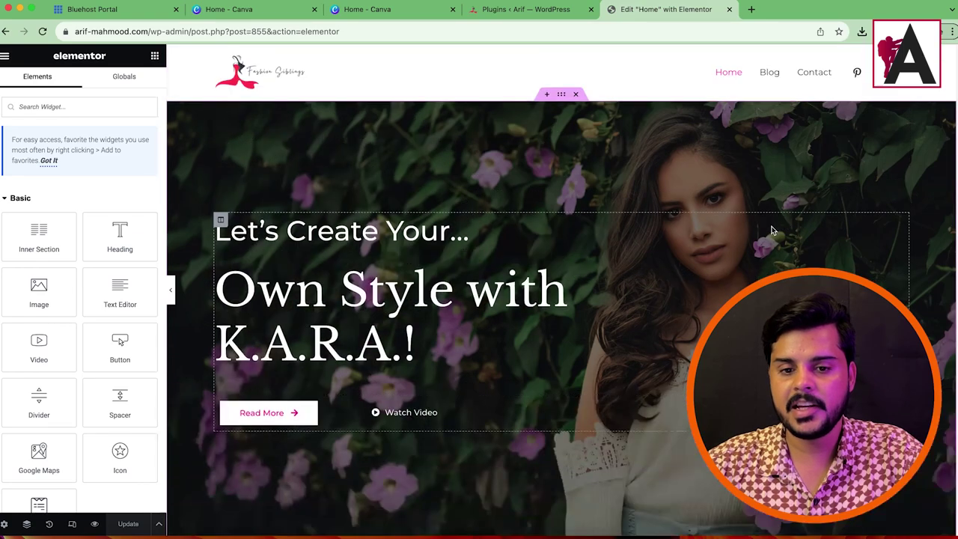
Replace the hero section's background image with makeup-banner-kit.jpg from the media library.
left_click(562, 94)
left_click(77, 89)
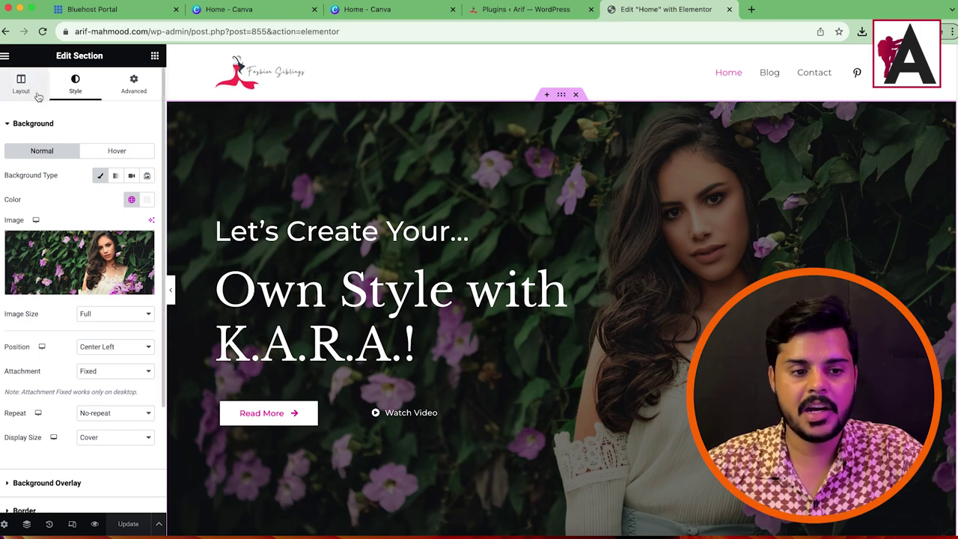
mouse_move(53, 249)
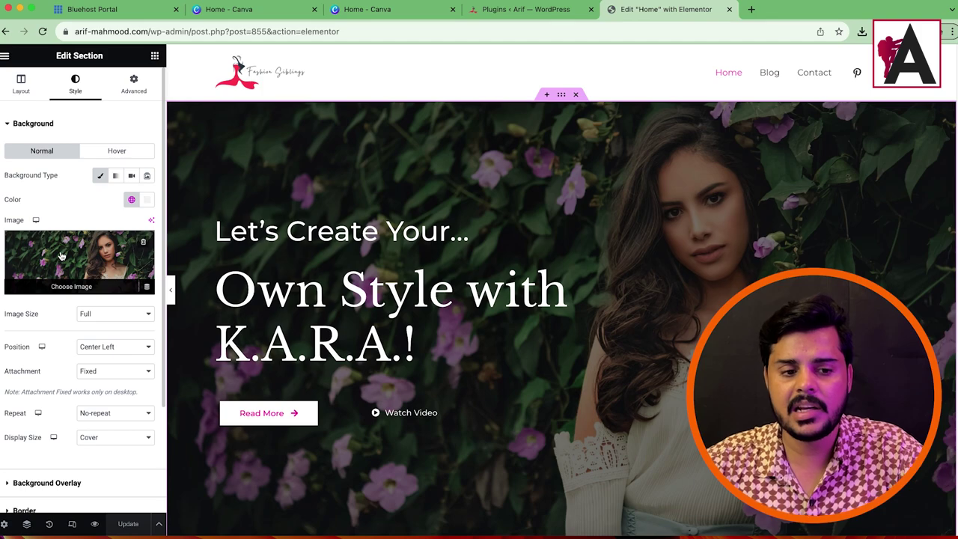
left_click(70, 259)
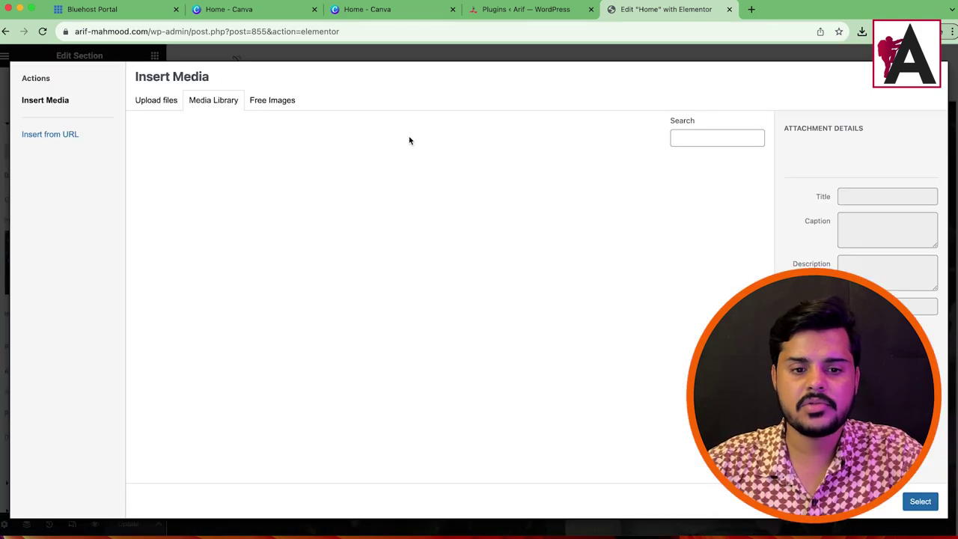
scroll(518, 356, "down", 5)
scroll(347, 277, "up", 5)
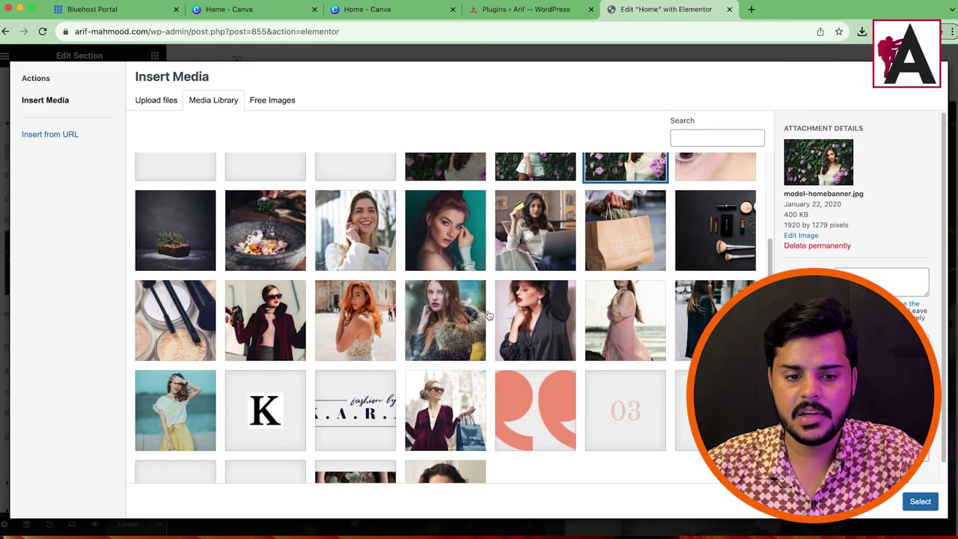
left_click(691, 337)
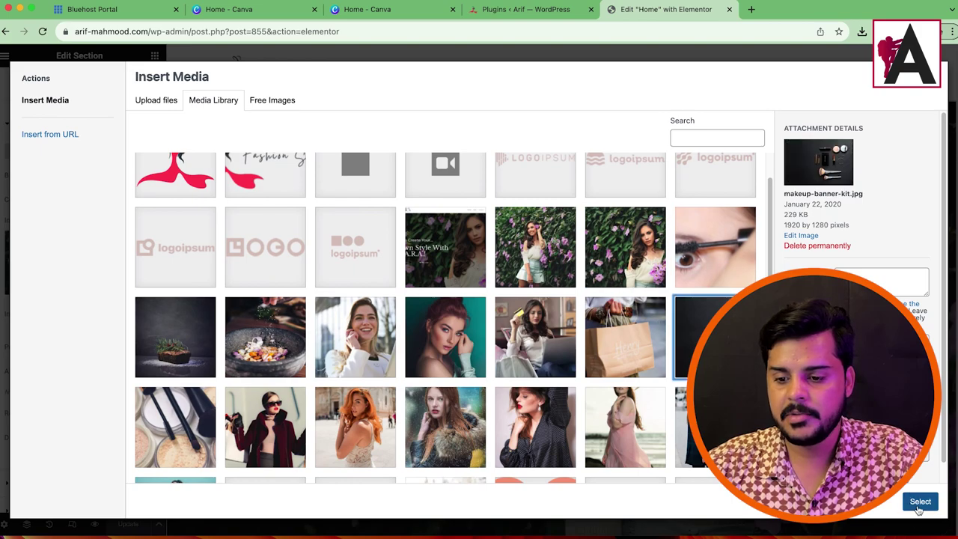
key("Escape")
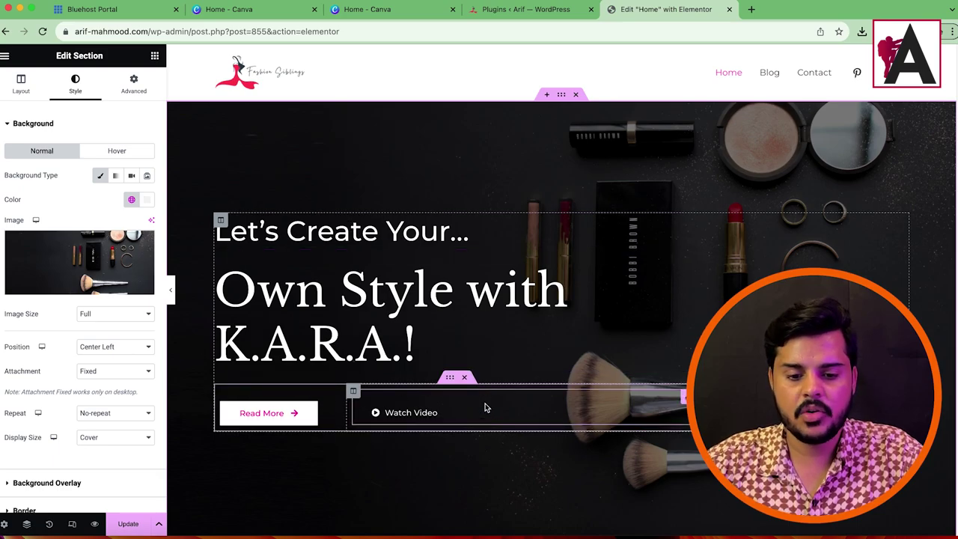
Delete the Watch Video button from the hero section and update the page.
right_click(485, 407)
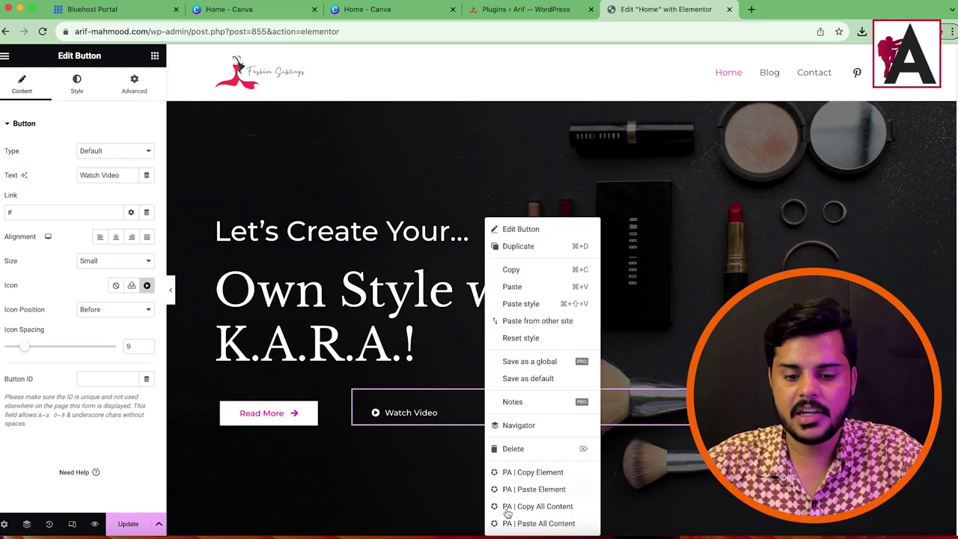
left_click(492, 445)
left_click(140, 521)
Delete the "Great Style For Everyone" section and the pink "Discover Your Personal Style" section below the hero banner.
scroll(661, 280, "down", 6)
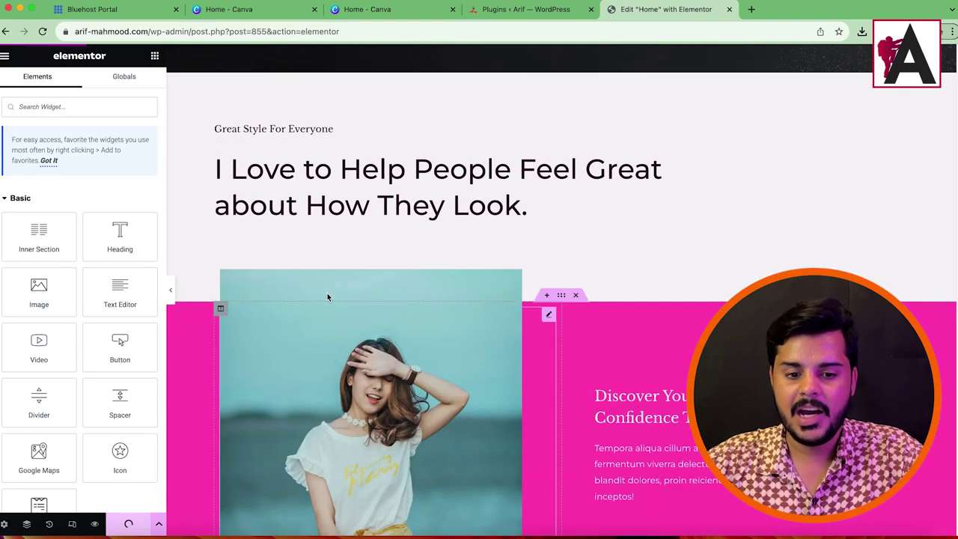
scroll(327, 297, "down", 5)
scroll(554, 300, "up", 6)
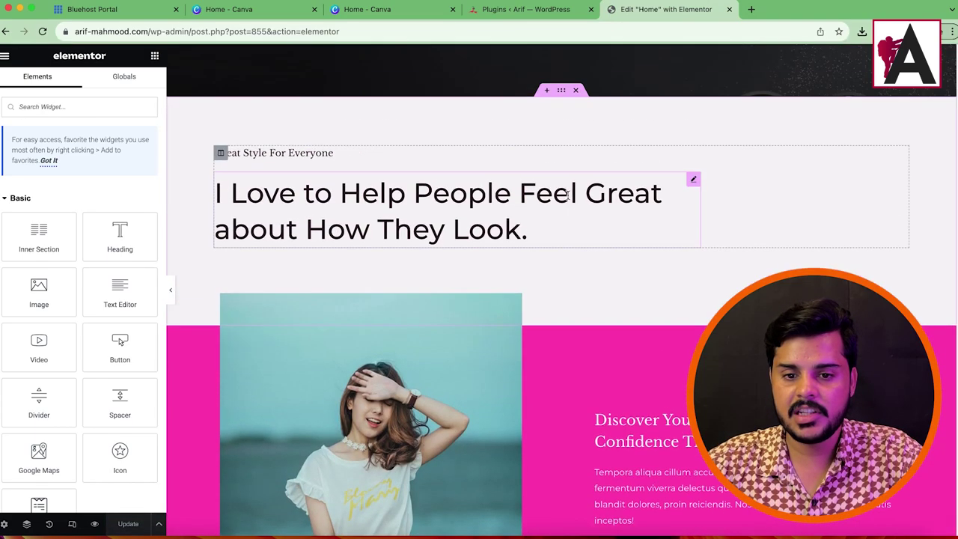
left_click(578, 91)
scroll(571, 150, "up", 3)
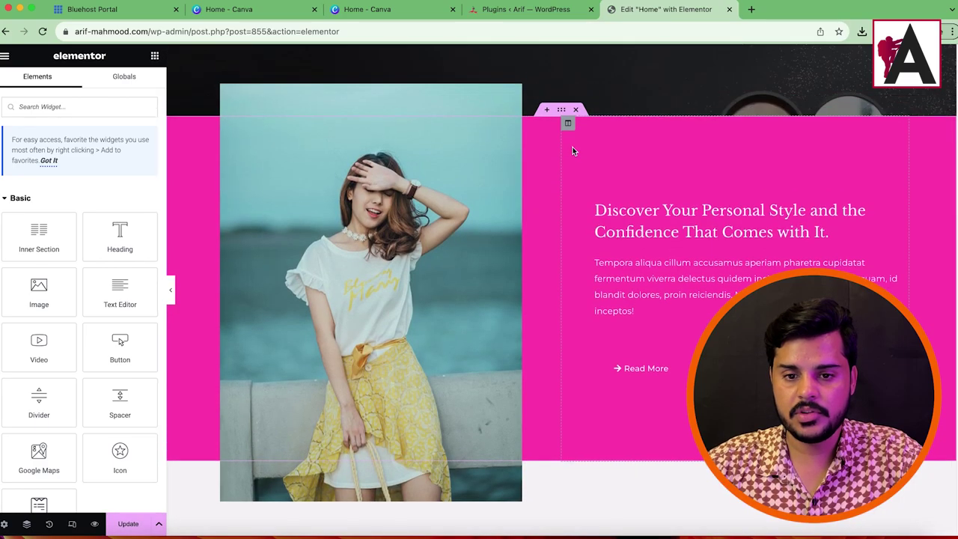
left_click(576, 189)
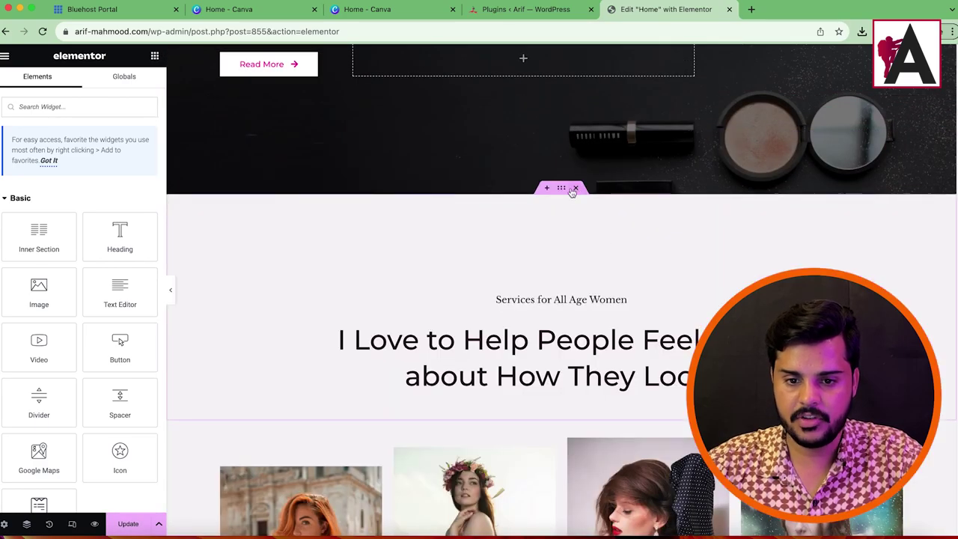
Delete the "Services for All Age Women" heading section and the section with four model photos.
scroll(610, 273, "down", 5)
scroll(569, 254, "up", 5)
scroll(546, 342, "down", 4)
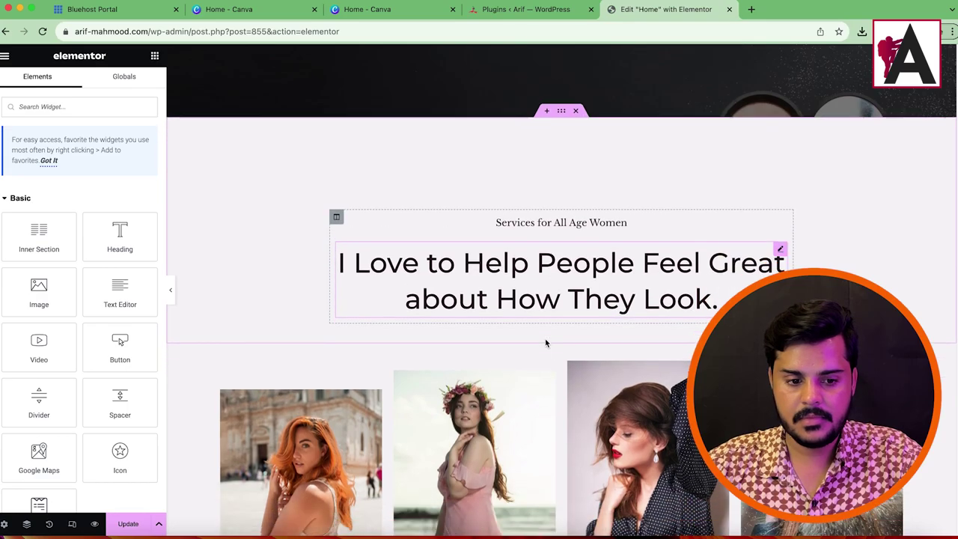
scroll(581, 366, "down", 2)
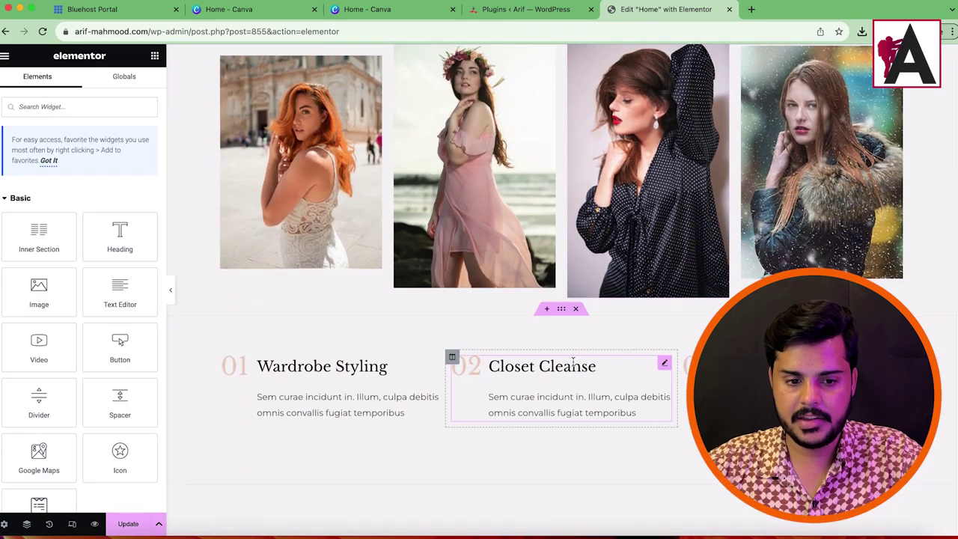
scroll(562, 352, "up", 8)
scroll(572, 337, "down", 3)
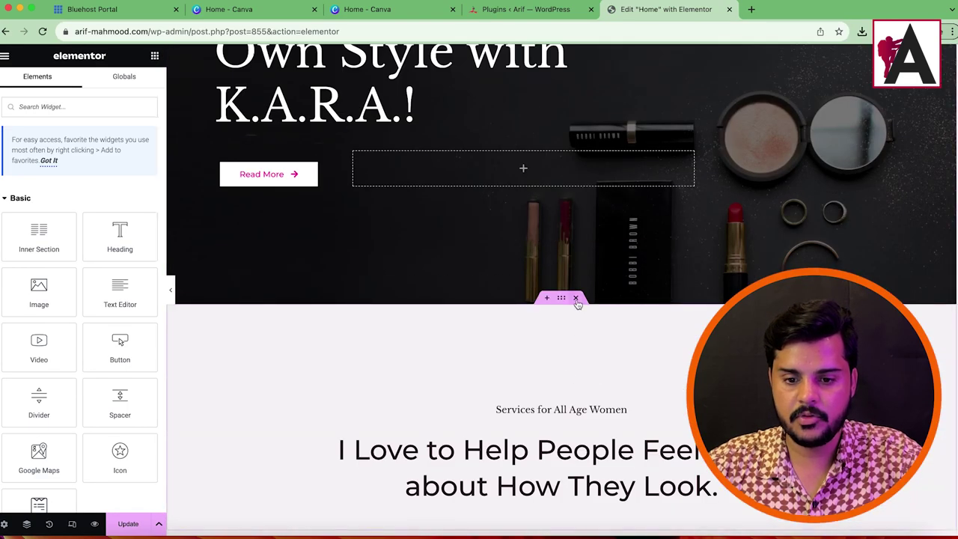
left_click(577, 300)
left_click(576, 300)
scroll(576, 292, "down", 3)
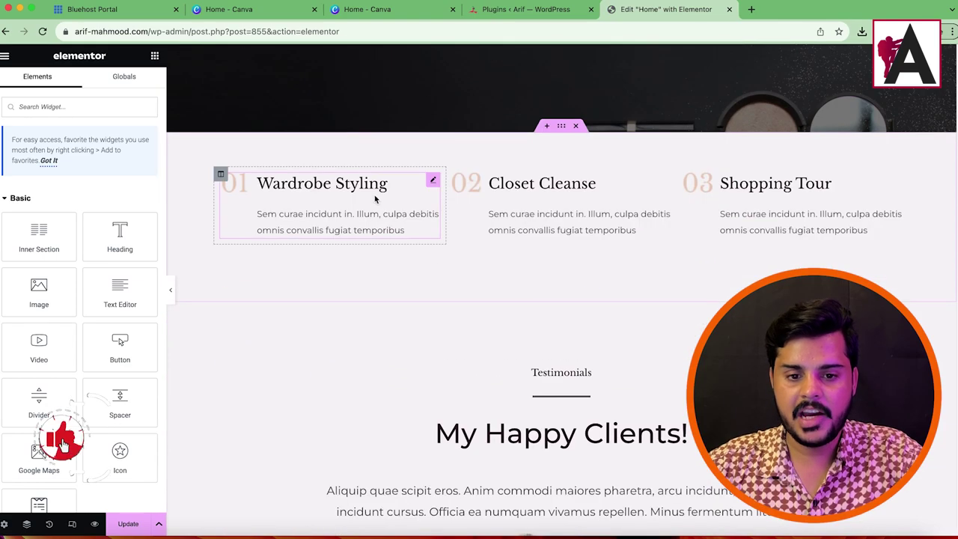
Open the Wardrobe Styling image box's content settings, and duplicate the whole three-column services section.
left_click(376, 198)
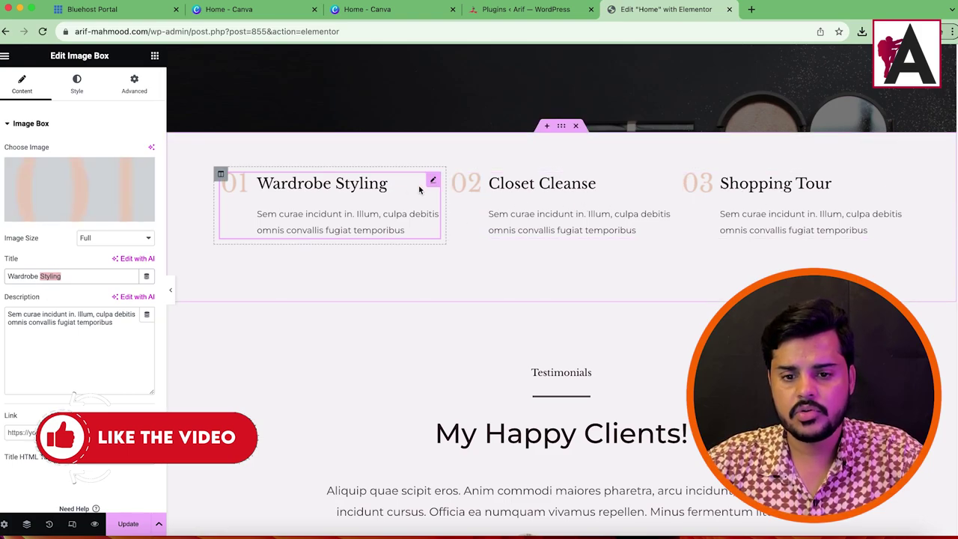
right_click(563, 129)
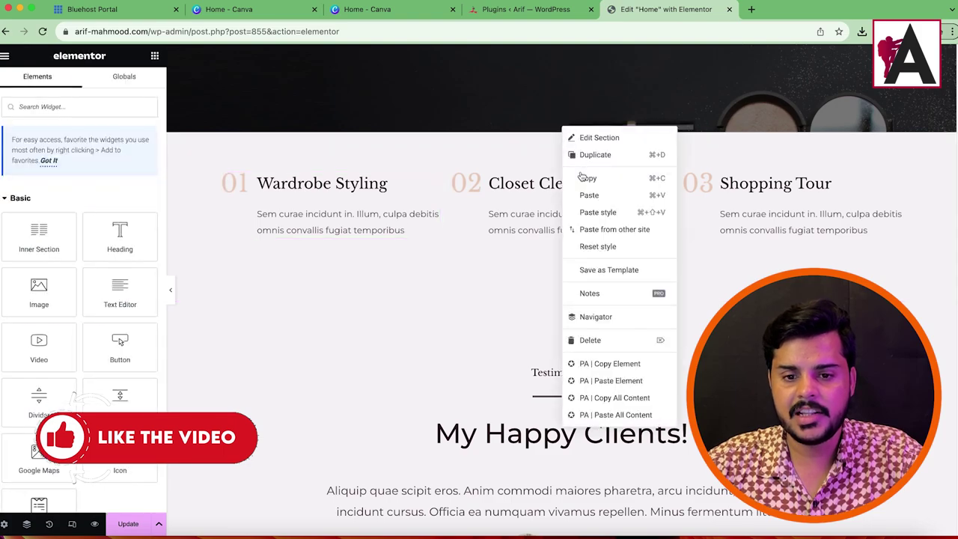
key("super+d")
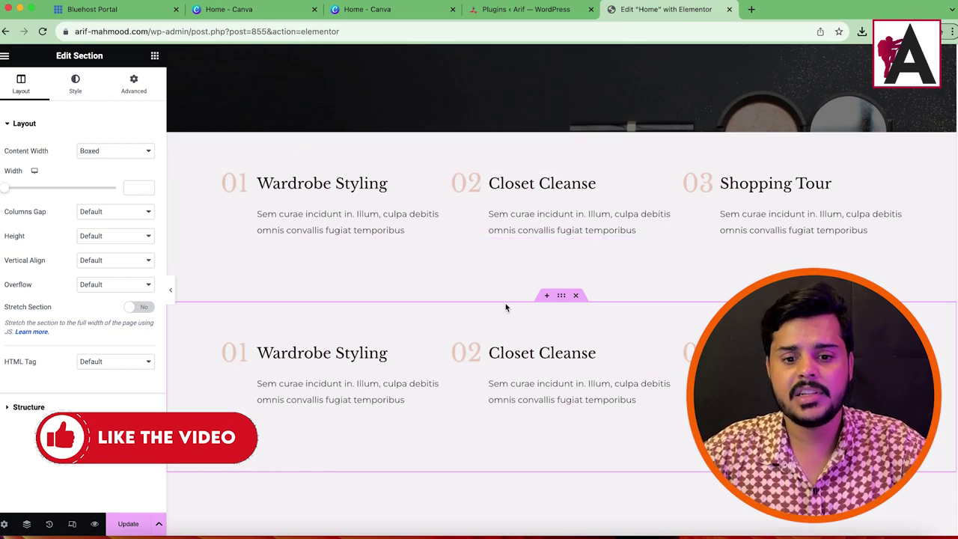
Delete the Testimonials, client logos and Area of Expertise sections below the duplicated services section.
scroll(505, 307, "down", 5)
scroll(578, 180, "up", 1)
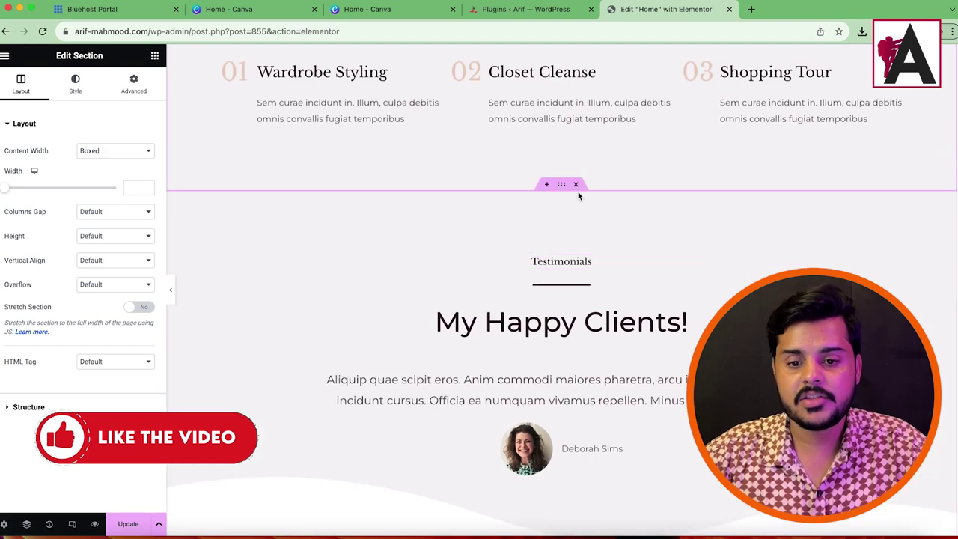
left_click(576, 184)
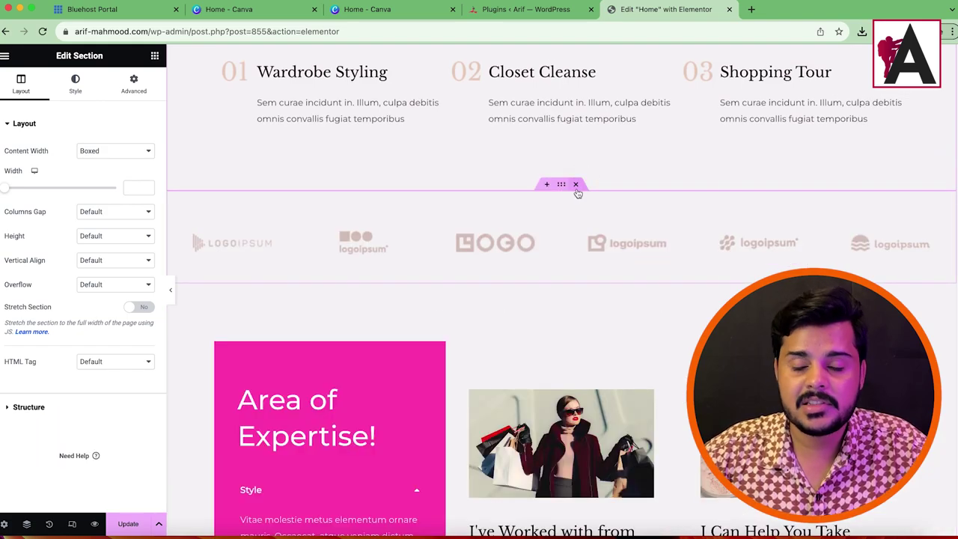
left_click(576, 184)
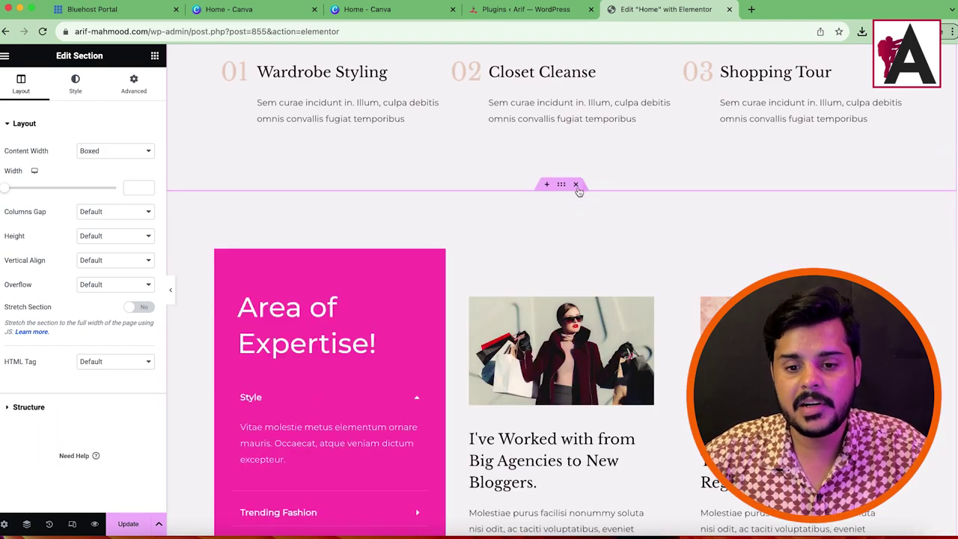
left_click(576, 185)
Examine the edited home page from the hero banner through both services sections to the contact section and footer.
scroll(599, 428, "up", 8)
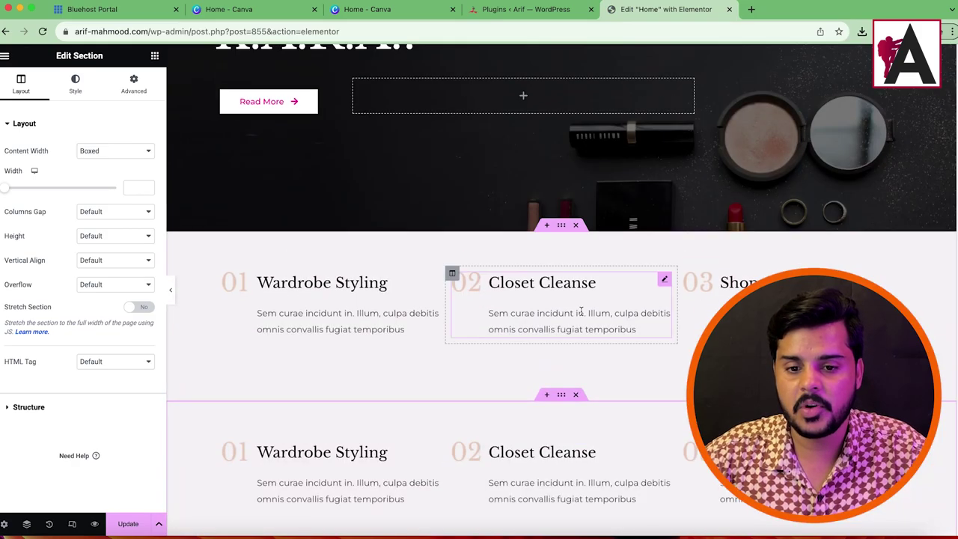
scroll(561, 381, "down", 12)
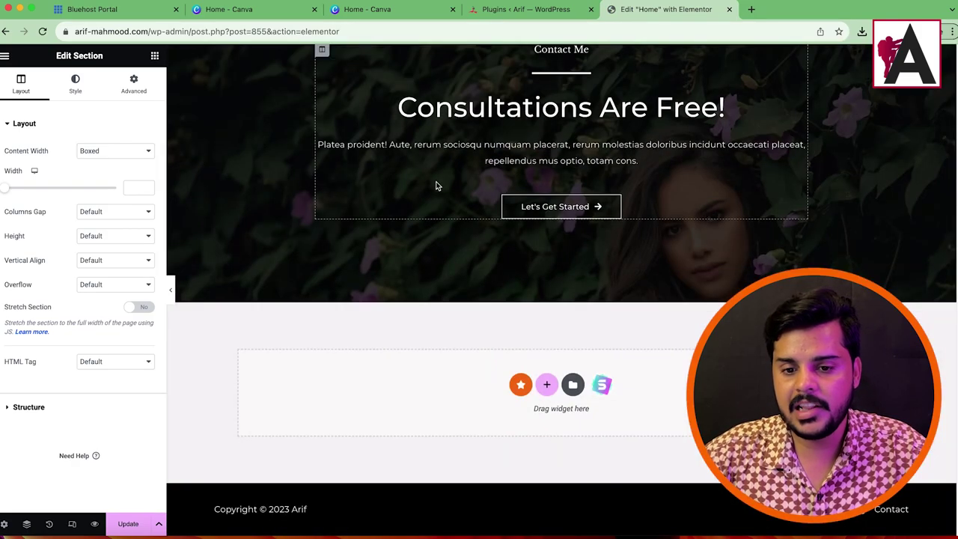
scroll(436, 184, "up", 6)
scroll(569, 247, "down", 1)
scroll(569, 247, "up", 10)
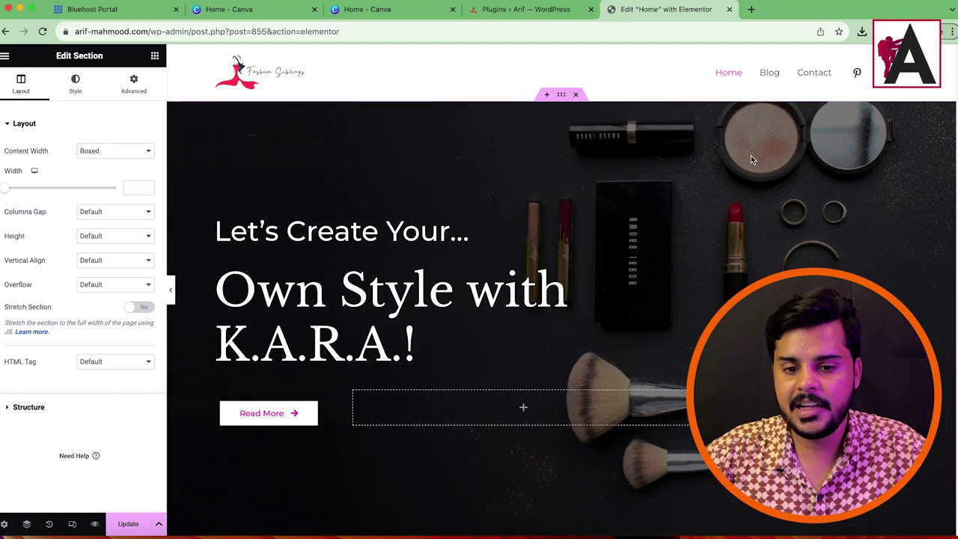
scroll(524, 404, "down", 10)
scroll(638, 242, "down", 2)
scroll(661, 269, "up", 6)
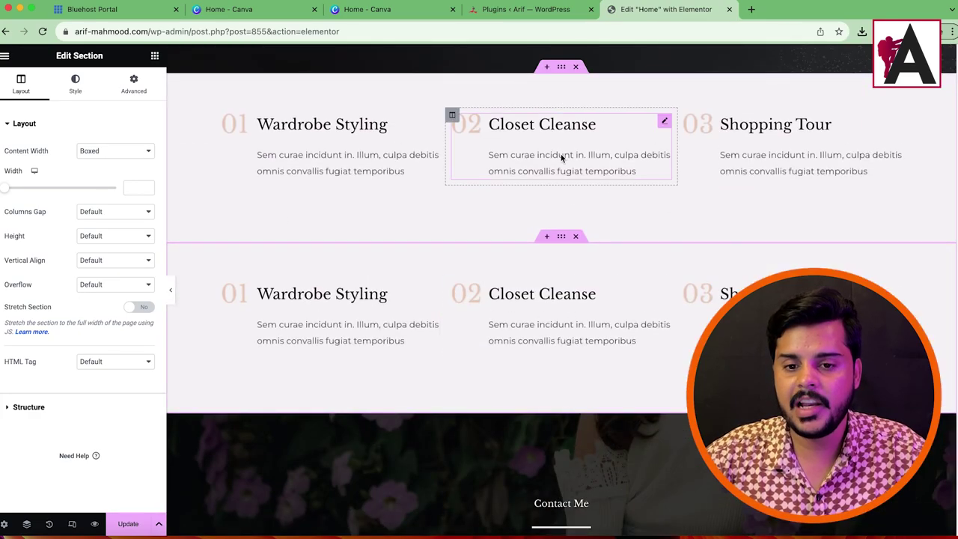
Insert an empty single-column section between the hero banner and the first services section.
left_click(546, 69)
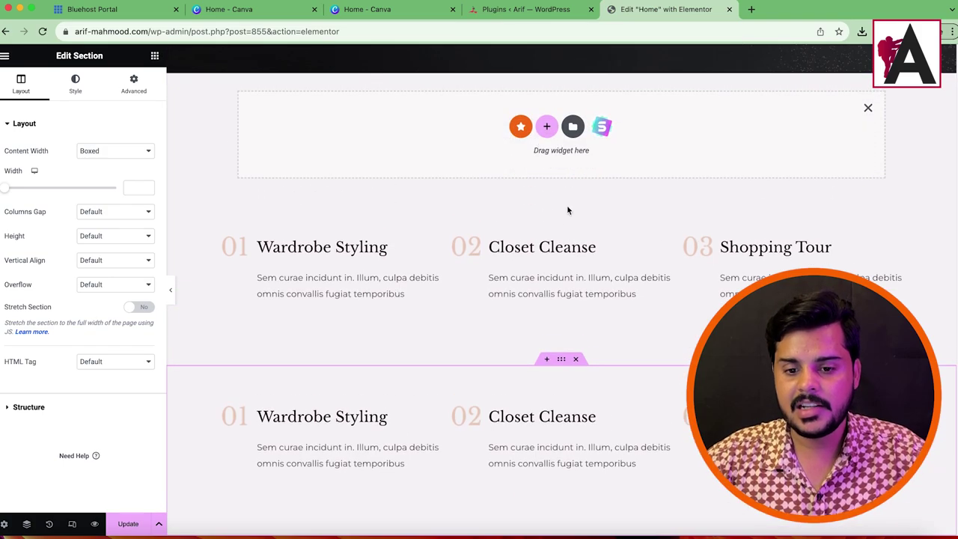
scroll(554, 213, "up", 3)
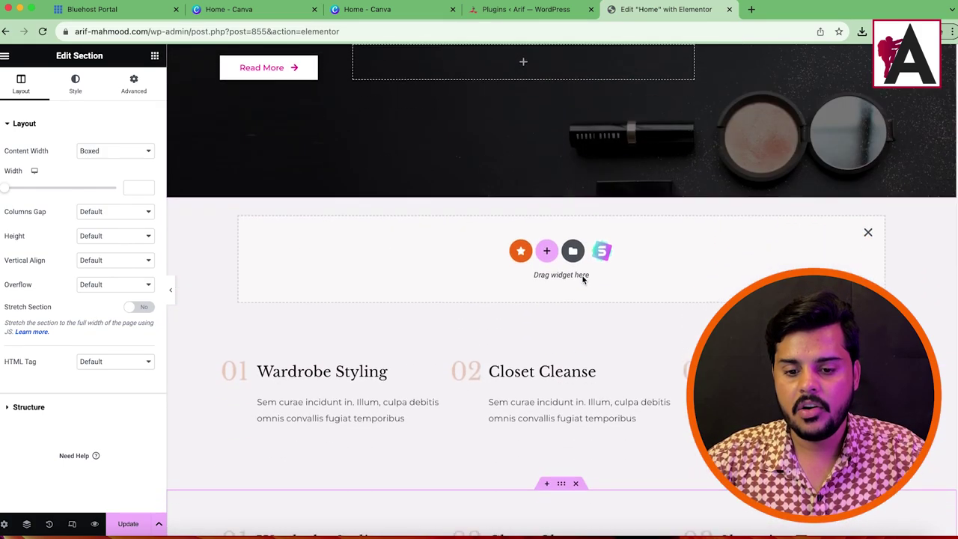
left_click(545, 249)
left_click(421, 277)
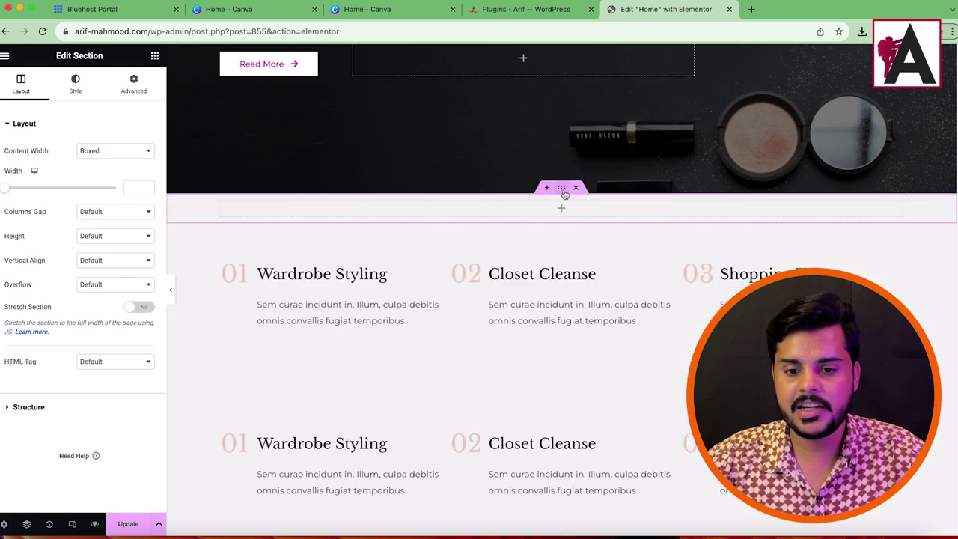
Unlink the new section's padding values and set the top and bottom padding to 5% each.
left_click(133, 83)
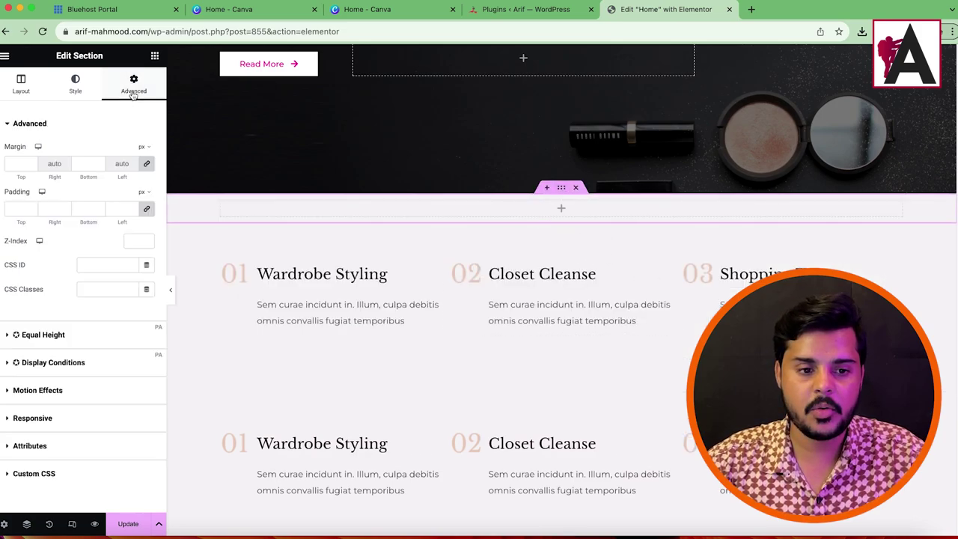
left_click(142, 211)
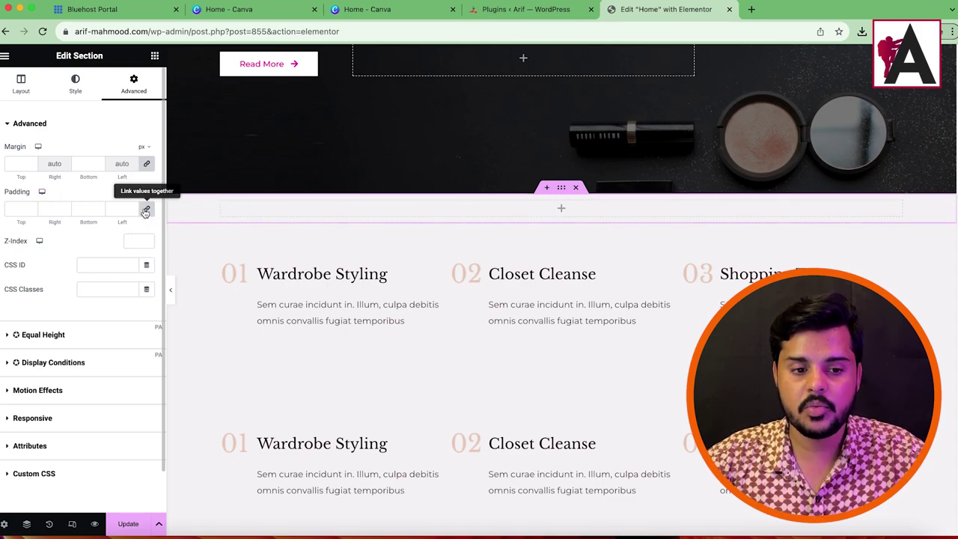
left_click(30, 208)
left_click(31, 208)
left_click(31, 208)
left_click(30, 207)
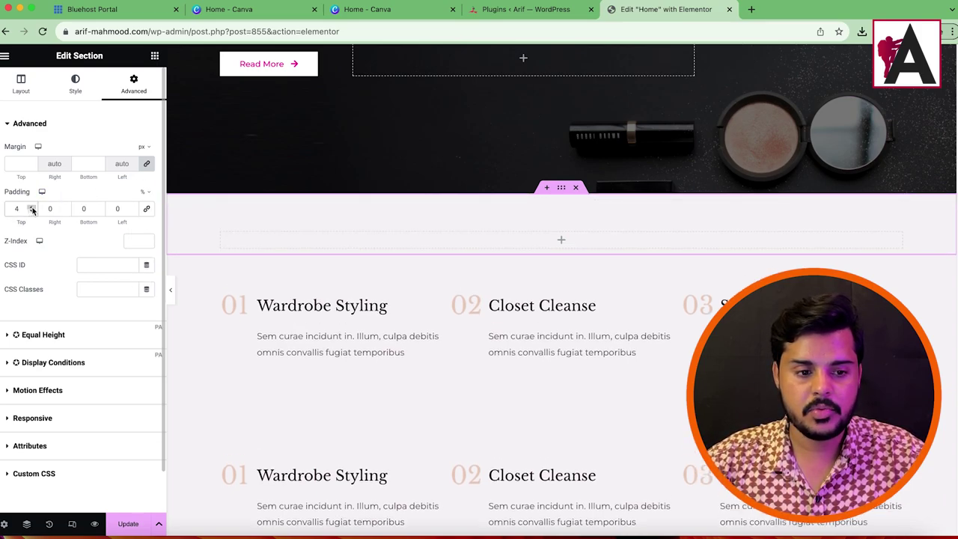
left_click(32, 211)
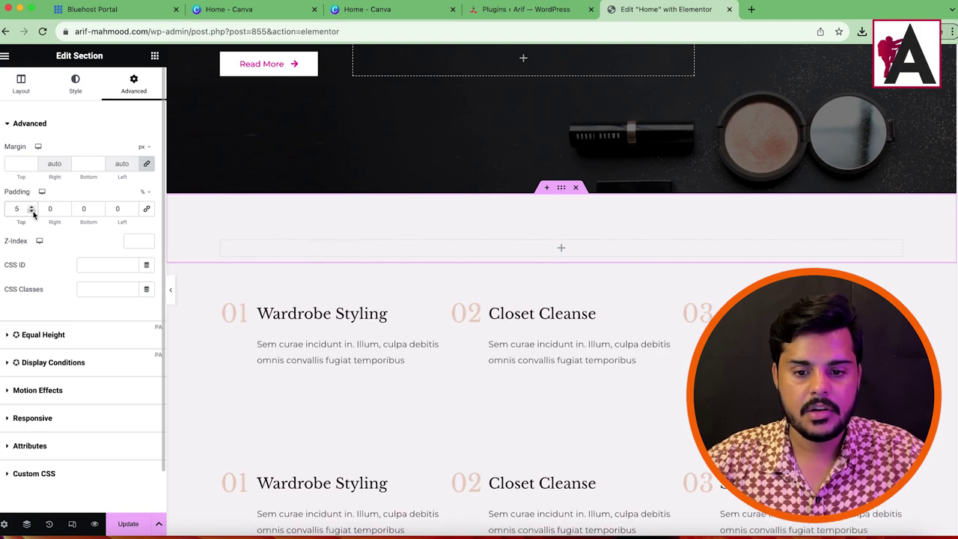
left_click(31, 212)
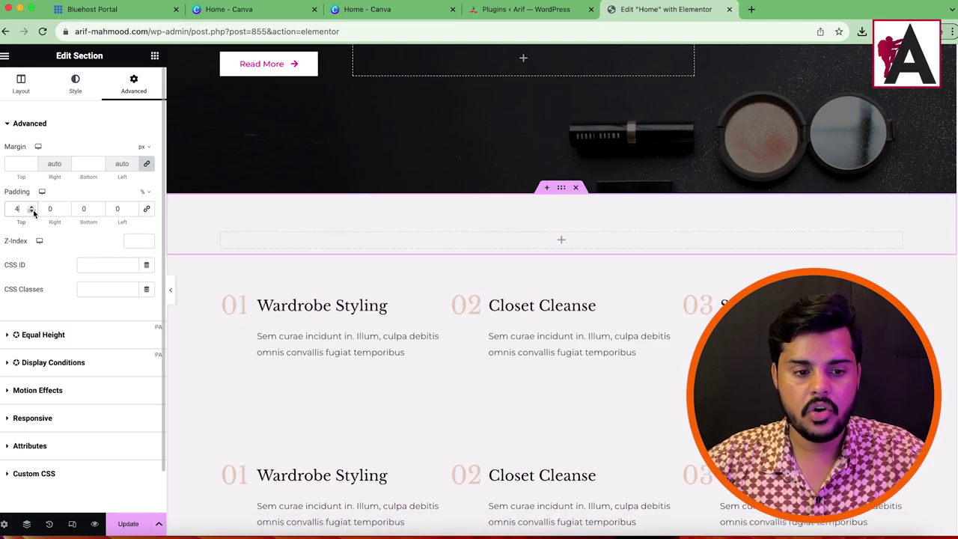
left_click(33, 210)
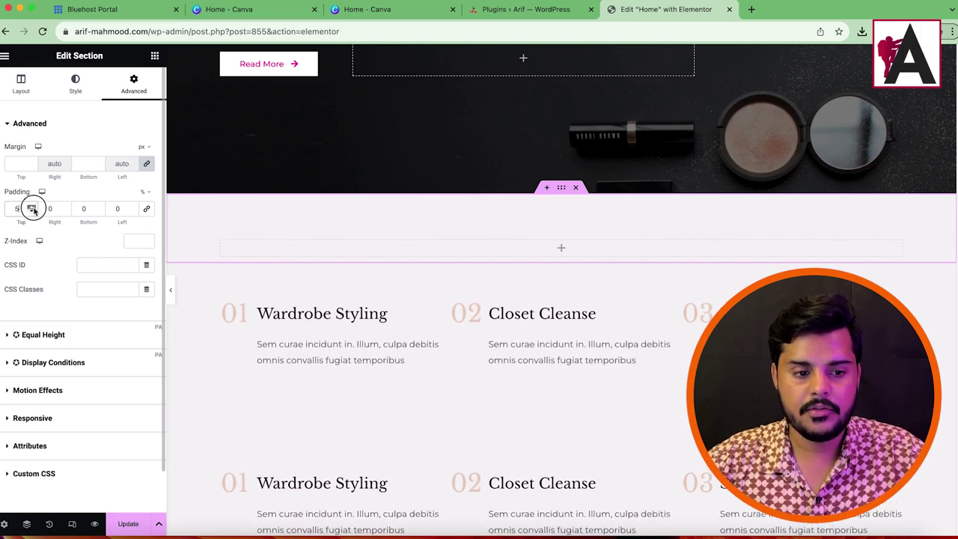
left_click(98, 209)
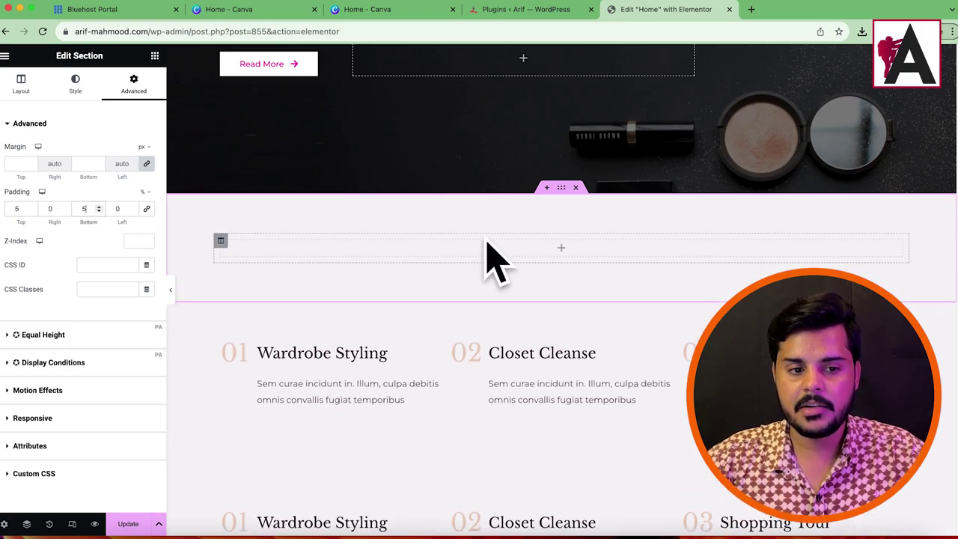
Add a Heading widget to the new section, title it "Latest Blogs" and align it to the center.
left_click(155, 55)
left_click_drag(120, 236, 574, 259)
left_click_drag(120, 236, 624, 243)
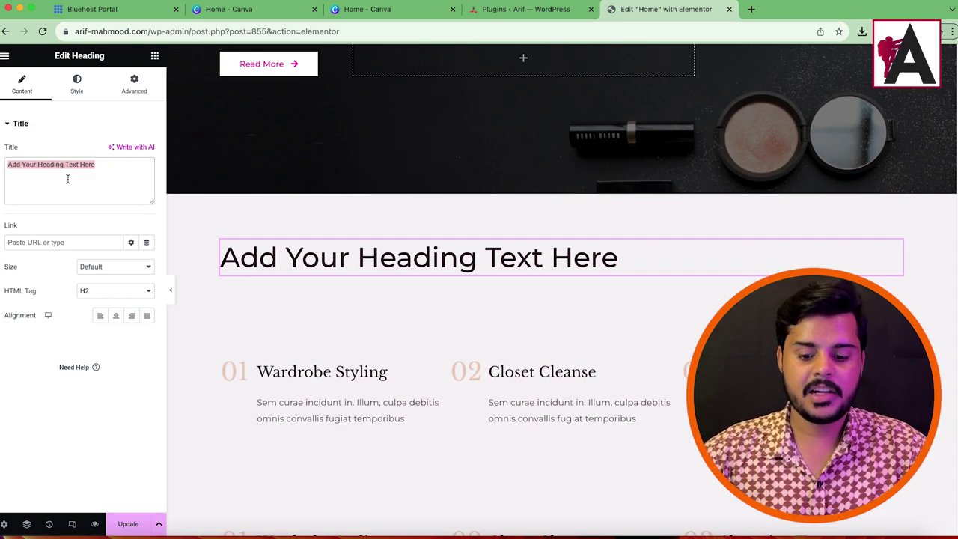
type("Latest Blogs")
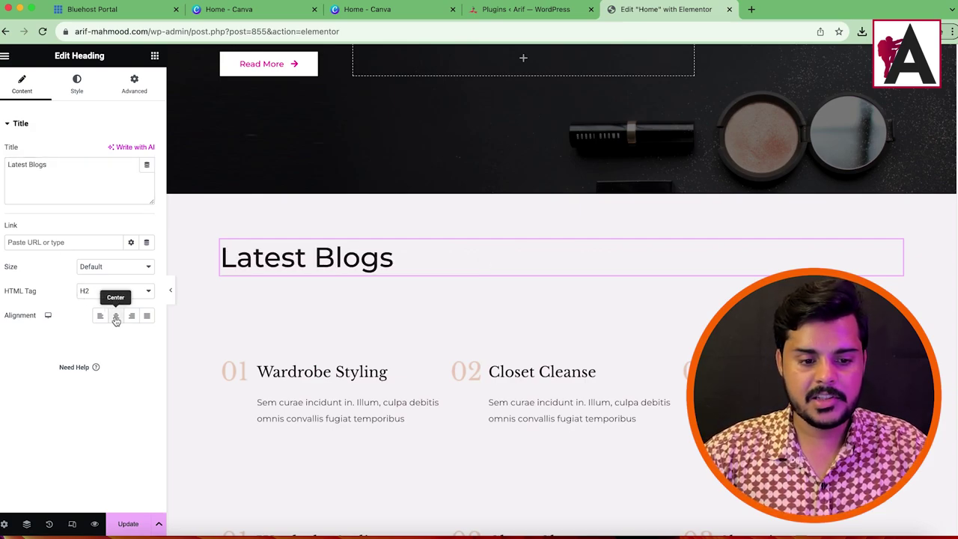
left_click(116, 316)
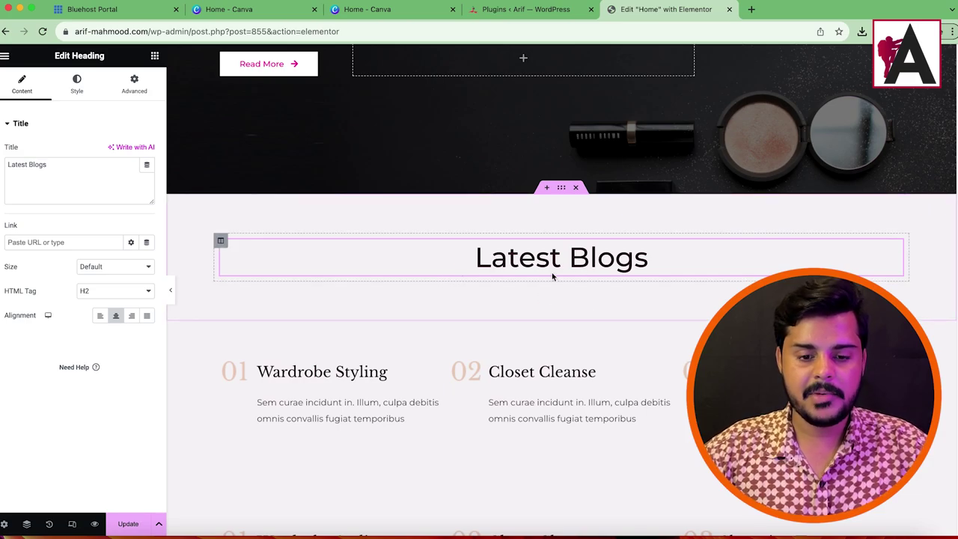
Search the widgets for "blog" and place the Premium Addons Blog widget beneath the Latest Blogs heading.
left_click(155, 57)
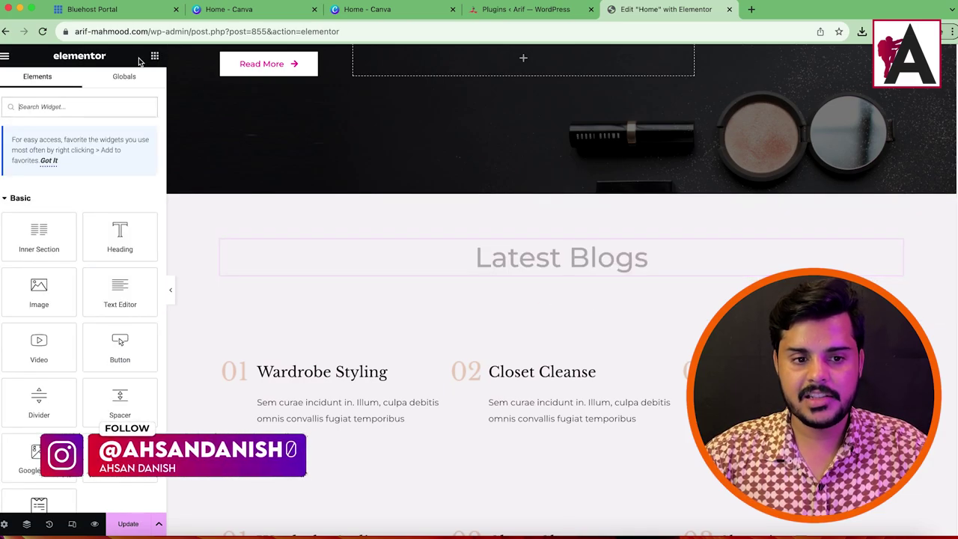
scroll(79, 319, "down", 5)
scroll(129, 352, "up", 5)
type("blog")
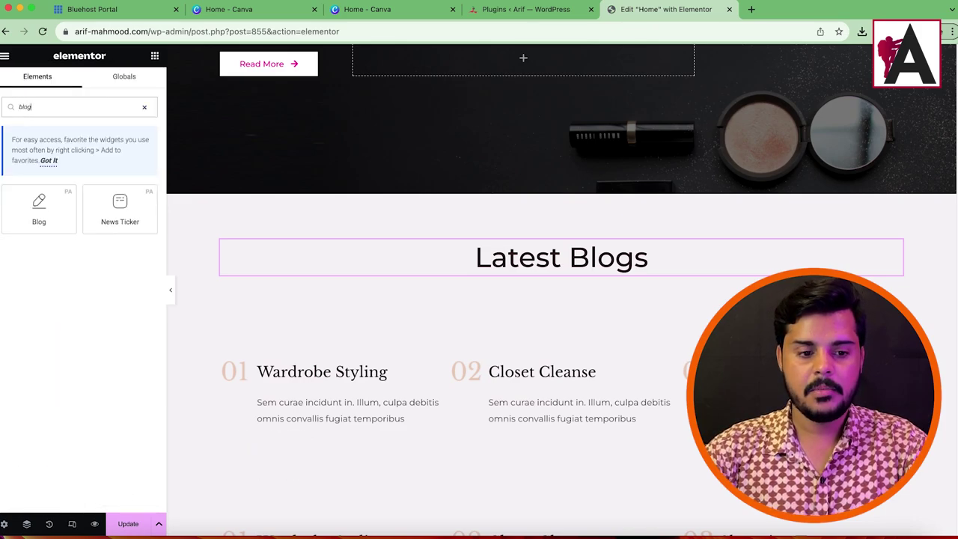
left_click_drag(33, 211, 585, 280)
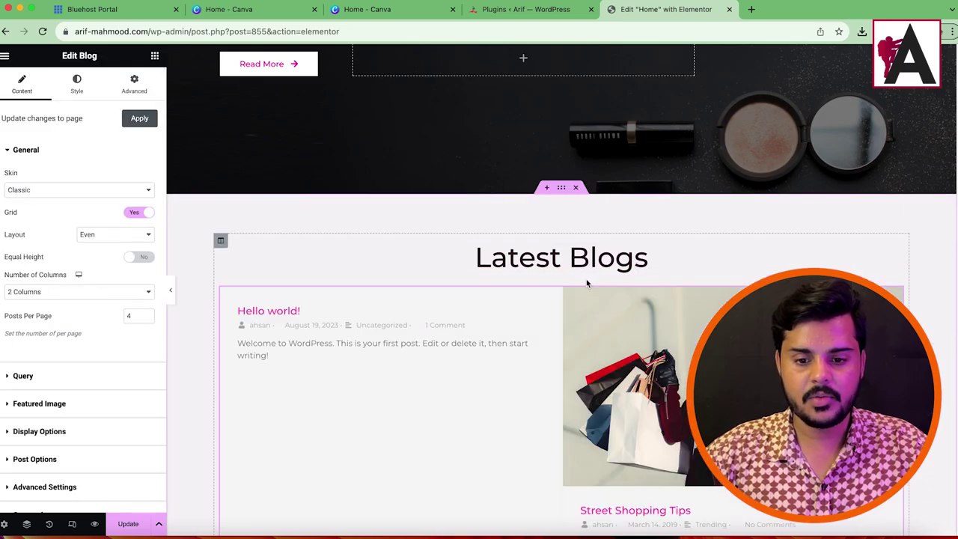
scroll(634, 185, "down", 3)
scroll(635, 185, "down", 5)
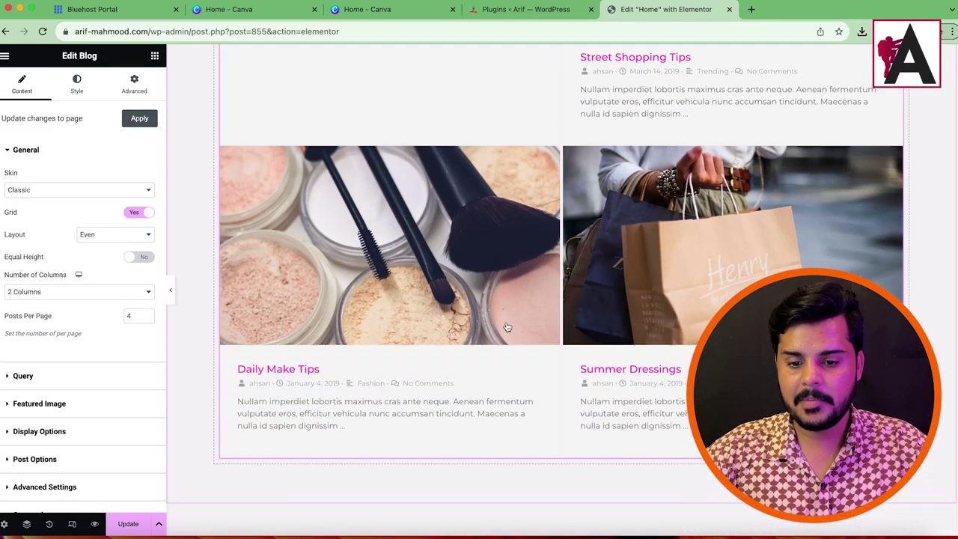
scroll(543, 296, "up", 4)
scroll(530, 285, "up", 2)
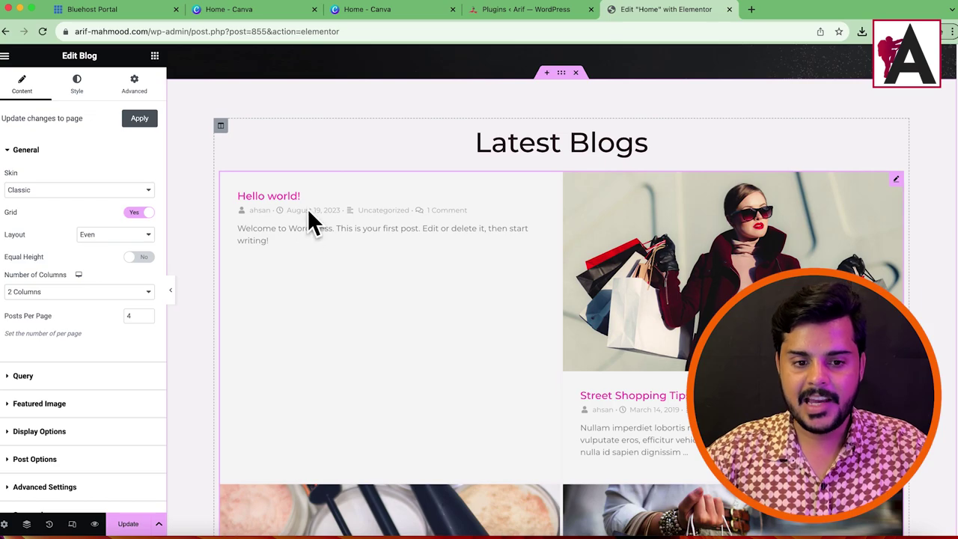
Switch to the WordPress dashboard and move the "Hello world!" post to the trash in the posts list.
left_click(505, 10)
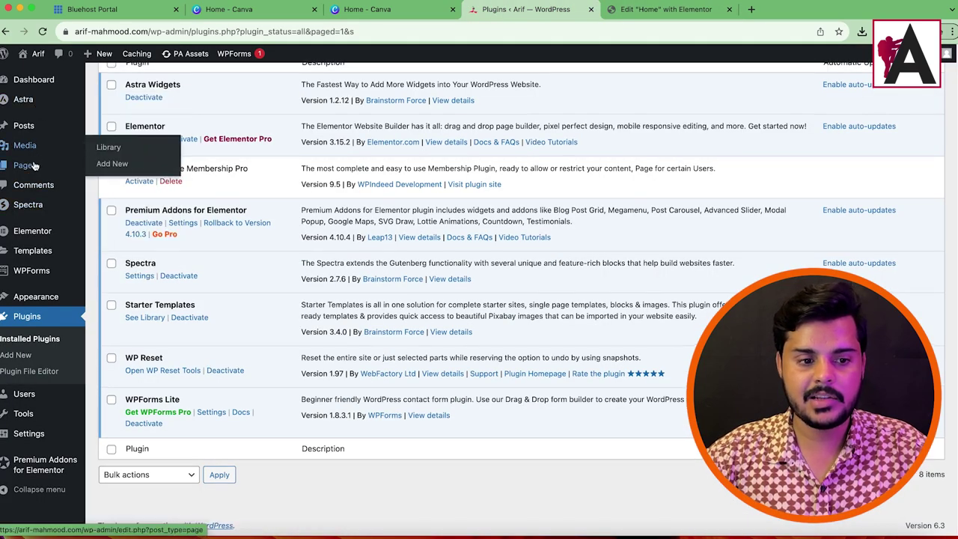
scroll(41, 176, "up", 2)
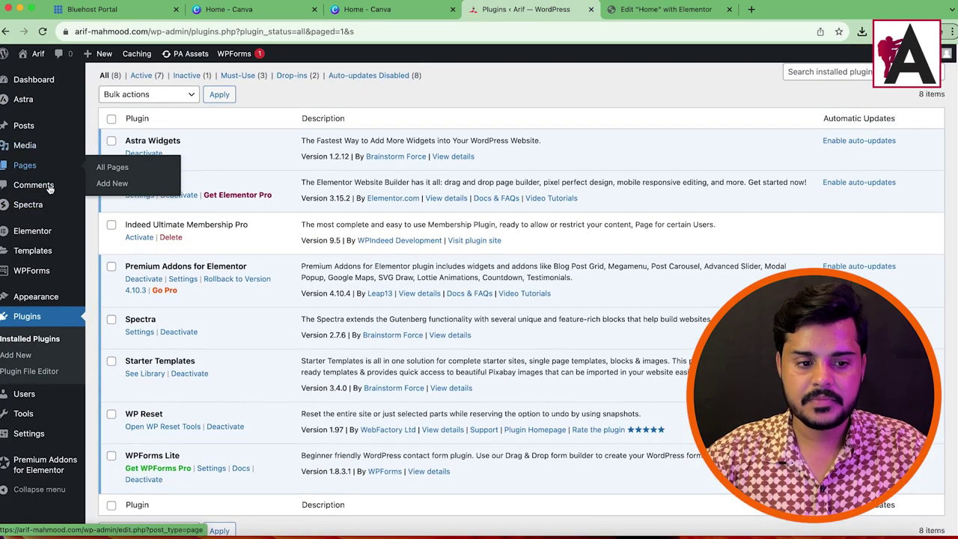
left_click(39, 129)
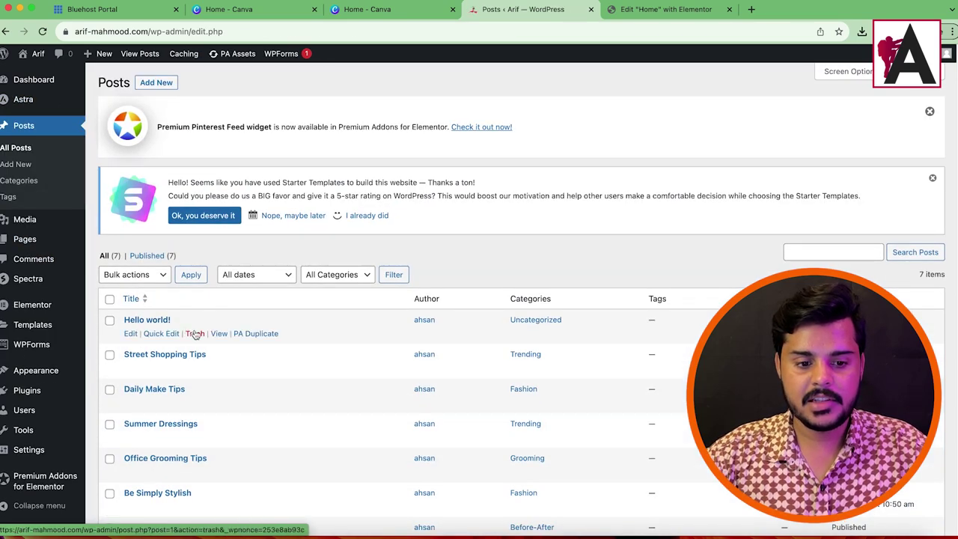
left_click(195, 333)
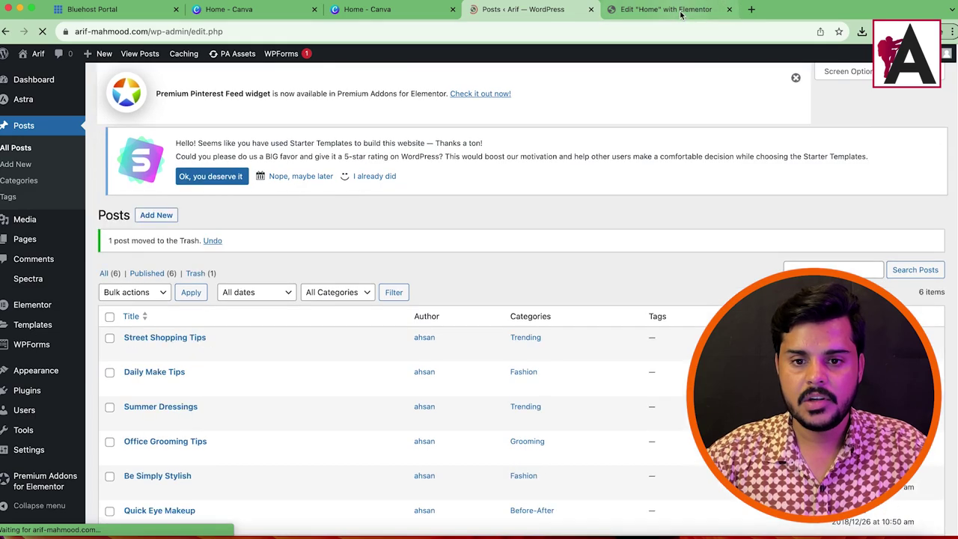
Return to the Elementor home page editor, reload it and examine the posts listed in the Latest Blogs section.
left_click(674, 10)
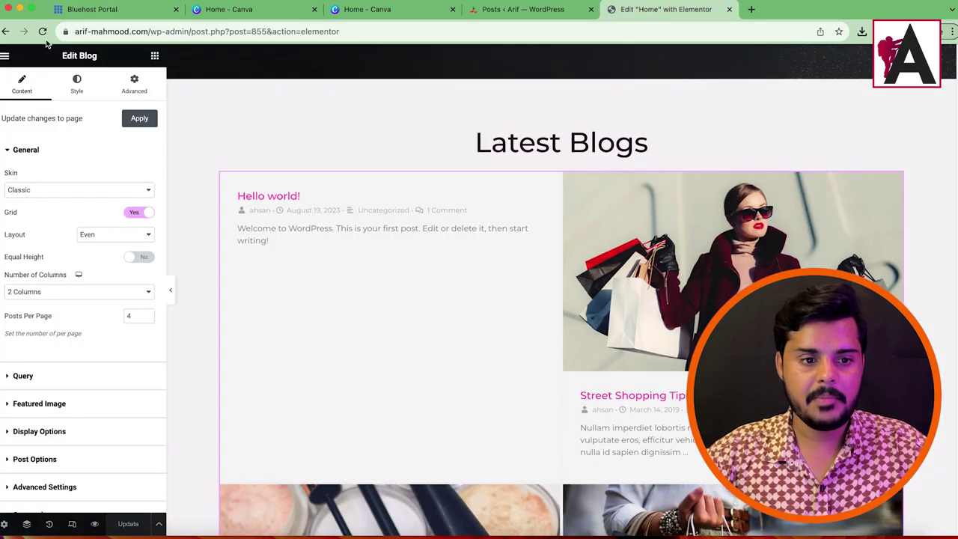
left_click(43, 31)
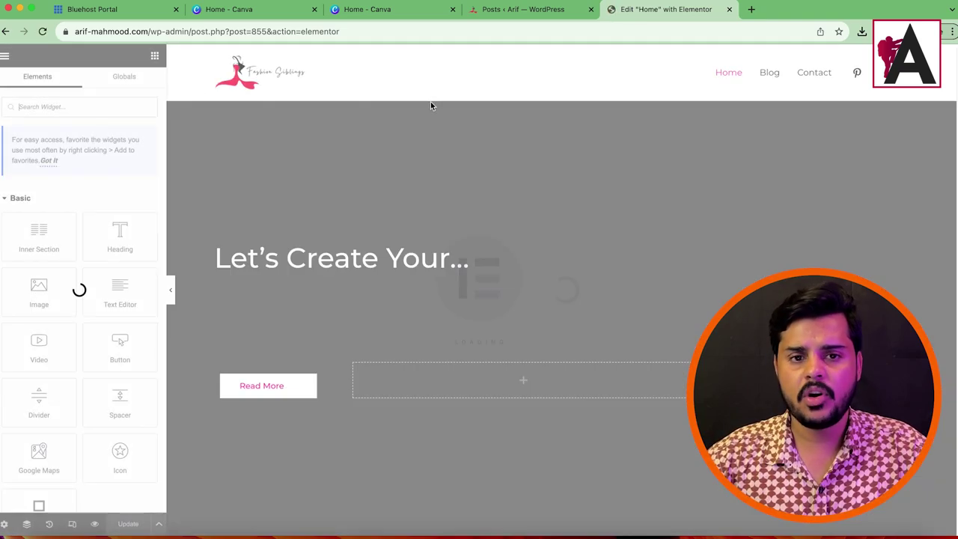
scroll(585, 241, "down", 2)
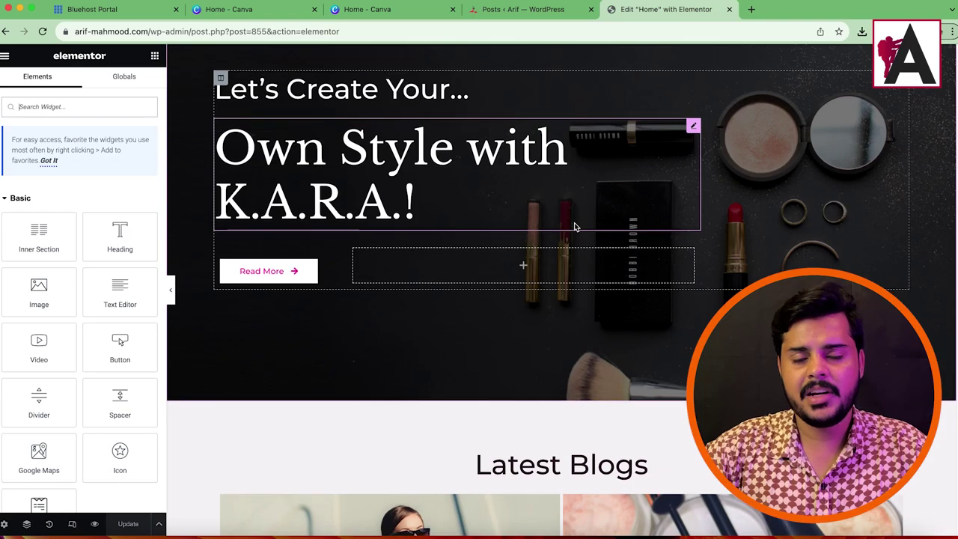
scroll(575, 229, "down", 7)
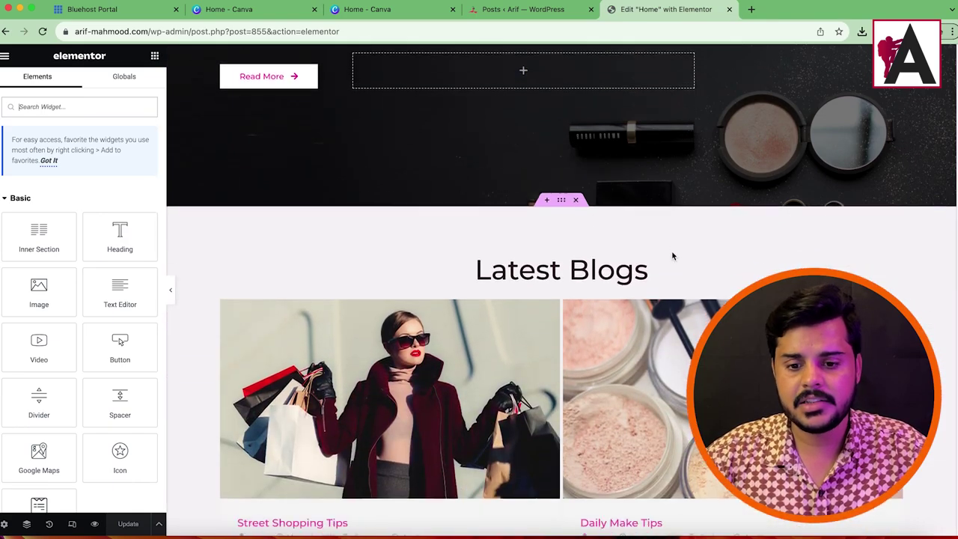
scroll(524, 182, "down", 3)
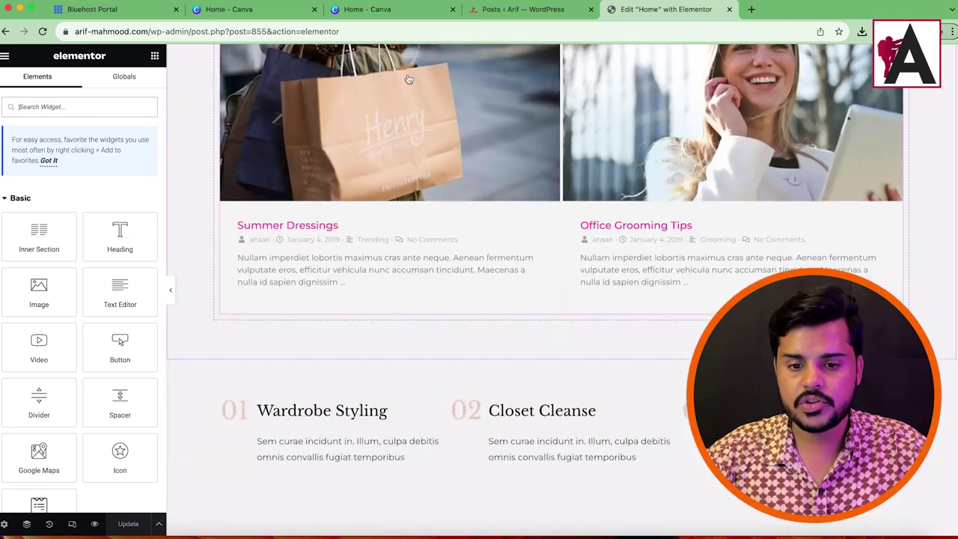
scroll(706, 268, "up", 6)
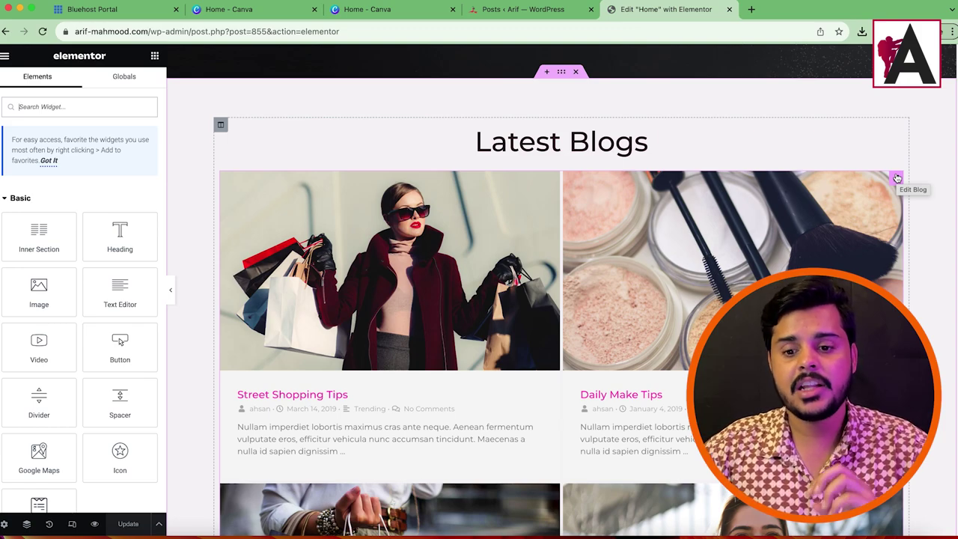
Open the Blog widget's content settings and change its skin to Modern.
left_click(897, 181)
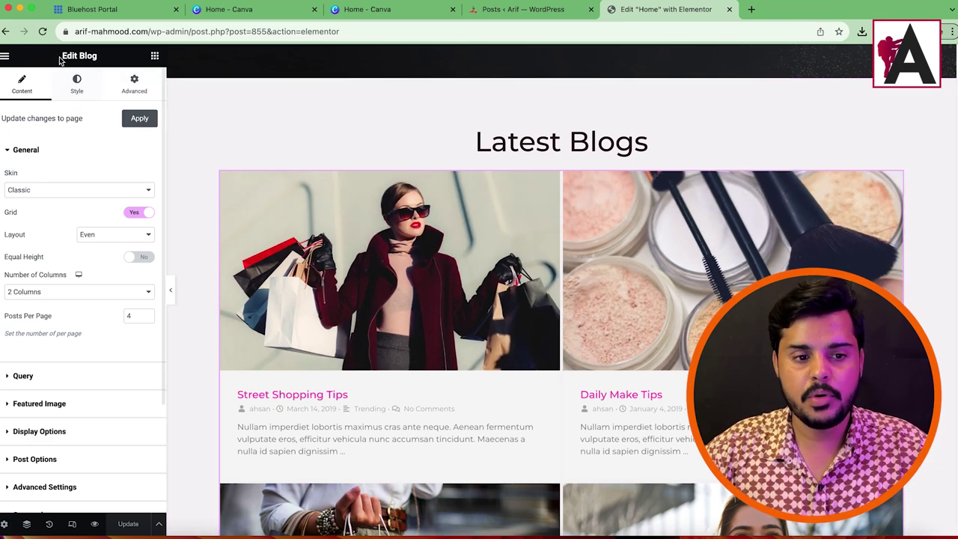
scroll(34, 315, "down", 4)
scroll(19, 337, "up", 4)
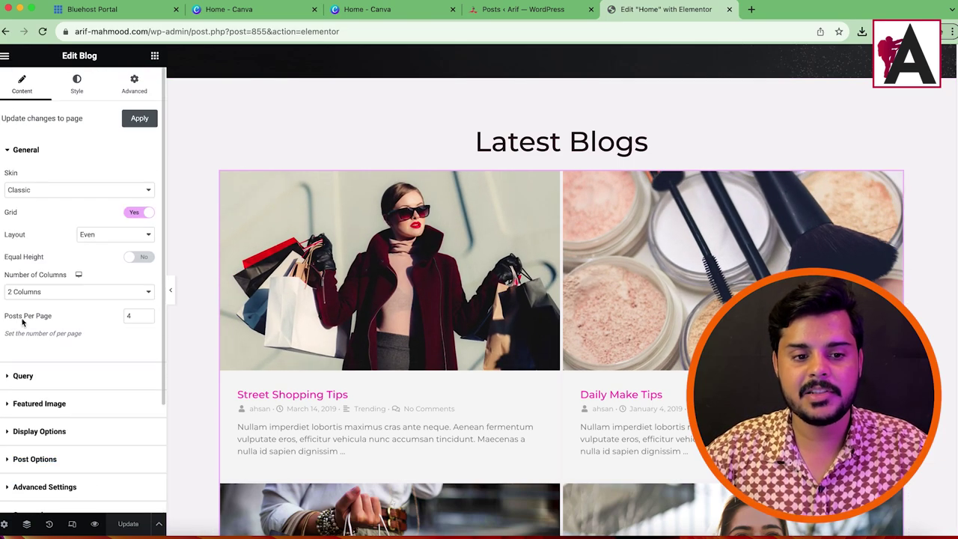
left_click(72, 192)
left_click(71, 203)
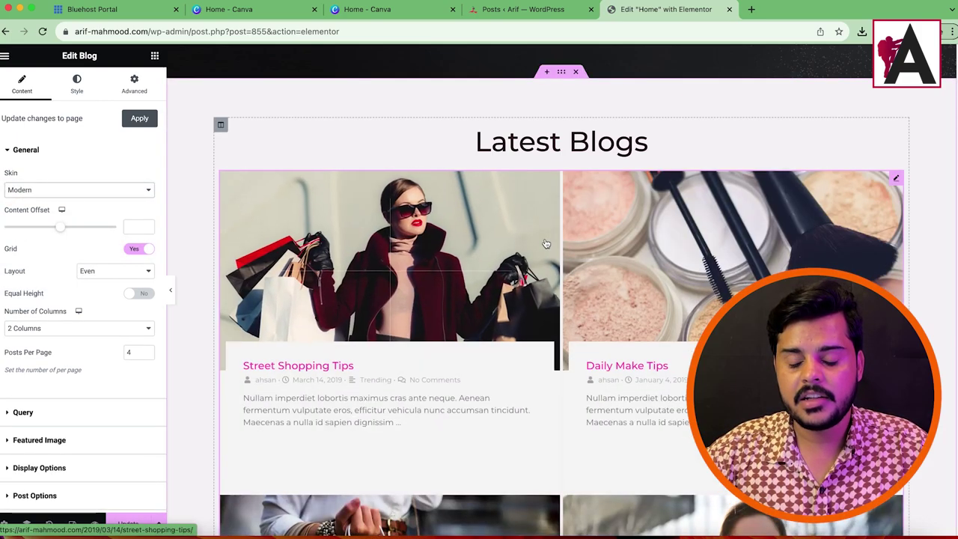
Preview the Cards skin on the blog posts and set the Blog widget's skin to On Side.
left_click(72, 190)
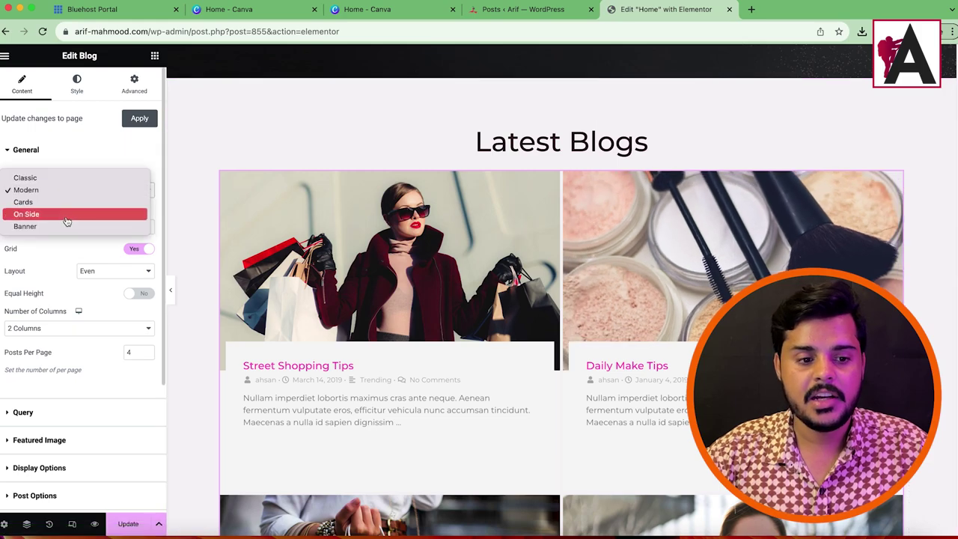
key("Return")
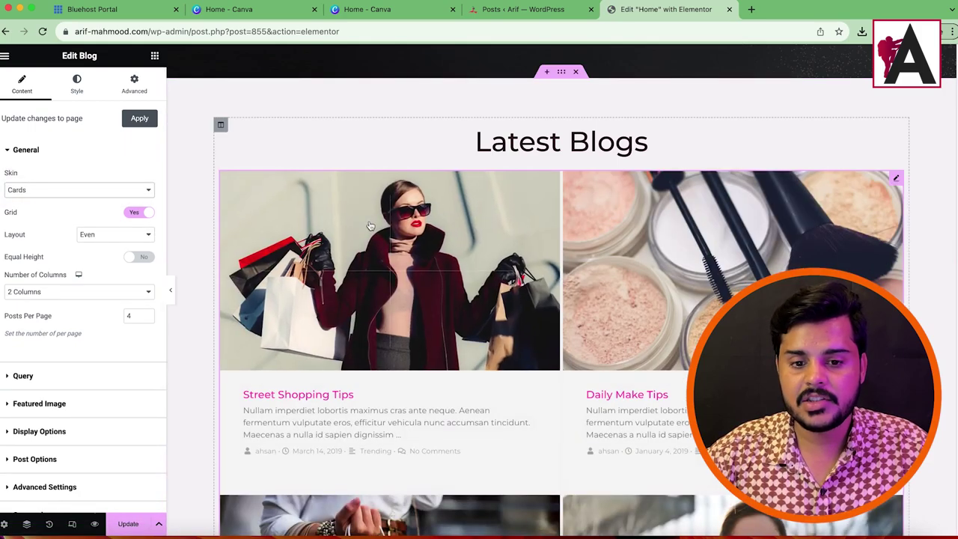
scroll(573, 307, "down", 3)
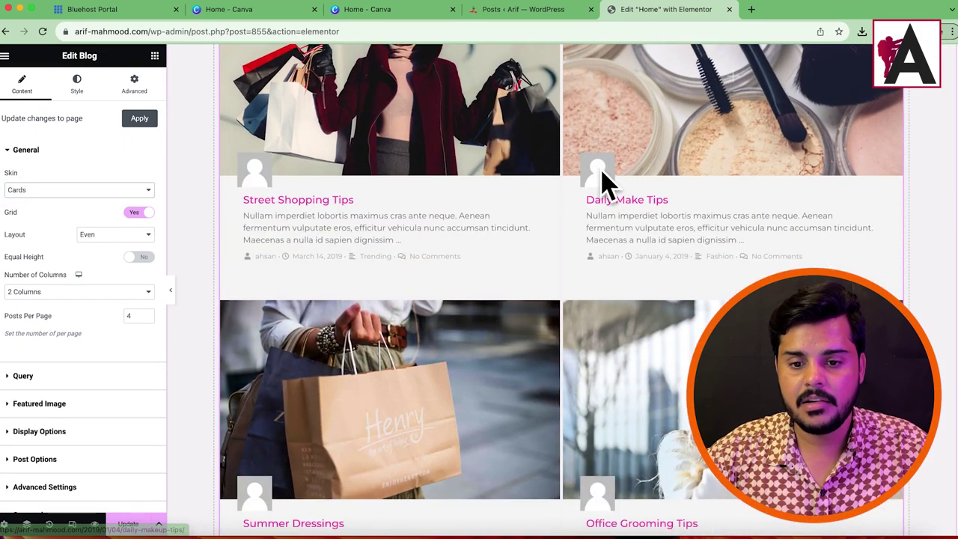
scroll(605, 188, "up", 3)
left_click(94, 190)
left_click(74, 204)
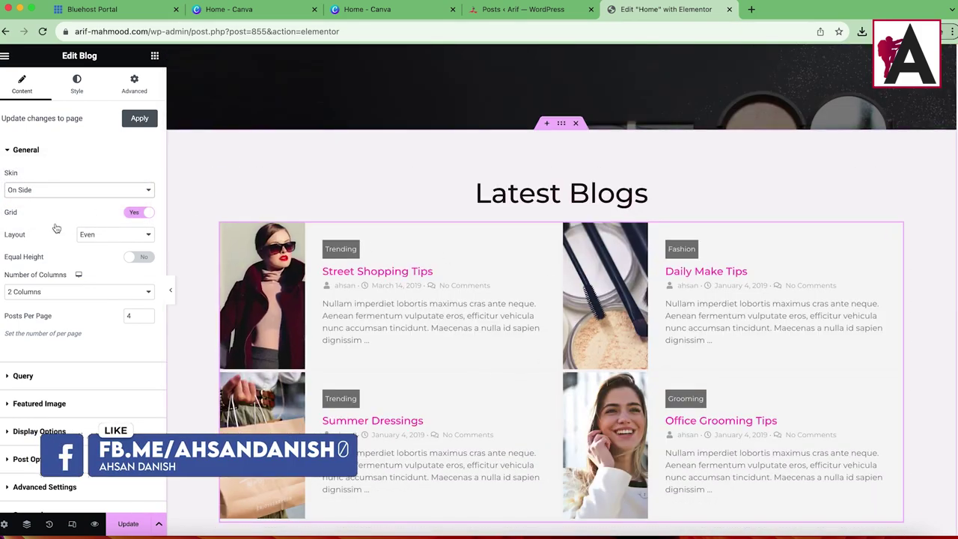
Preview the Banner skin on the blog posts and set the Blog widget's skin to Classic.
left_click(49, 189)
left_click(52, 202)
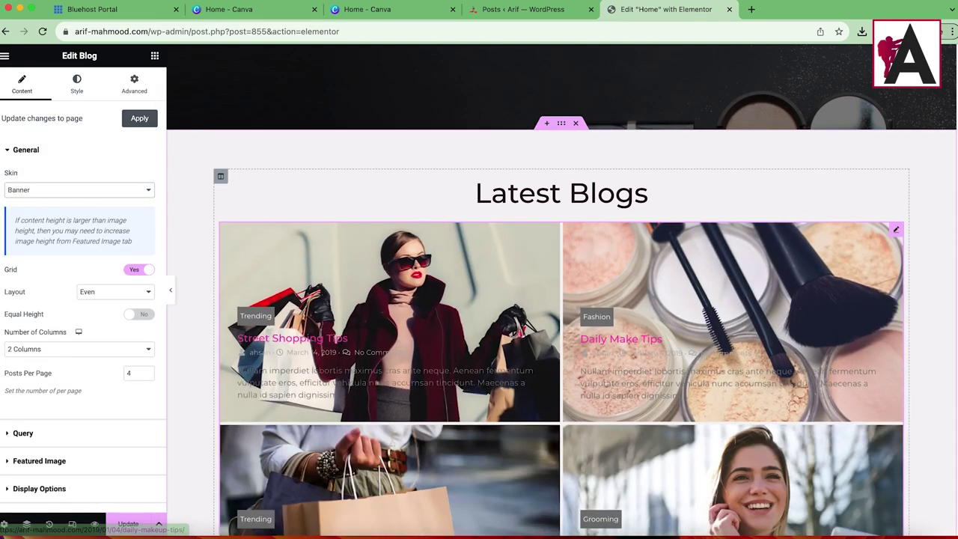
left_click(46, 189)
left_click(41, 142)
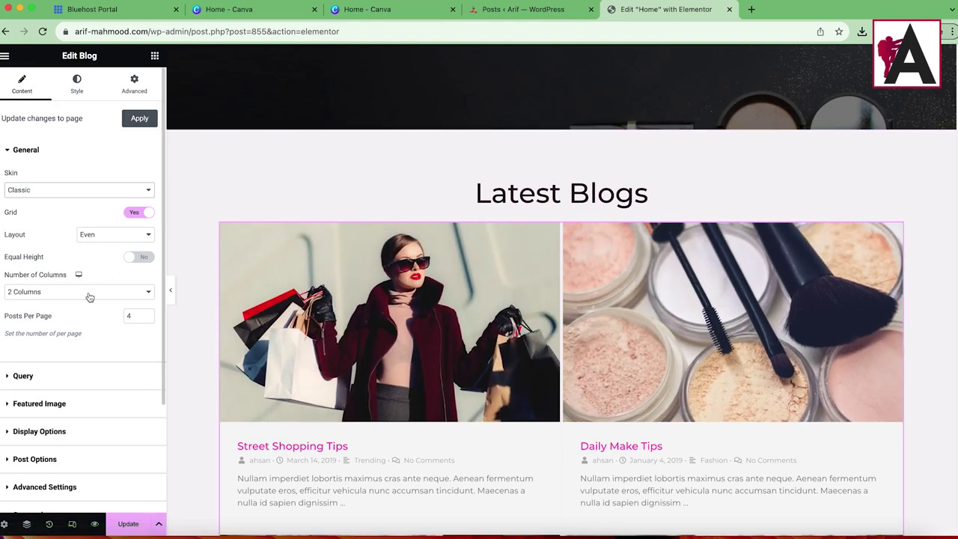
Set the blog grid to 3 columns, turn on Equal Height and check the resulting post layout.
left_click(71, 291)
left_click(66, 304)
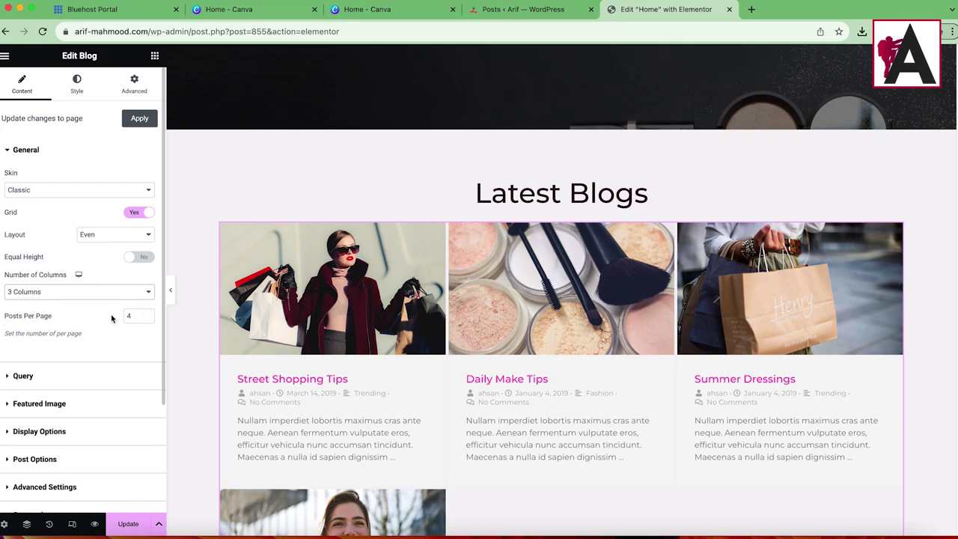
scroll(432, 257, "down", 5)
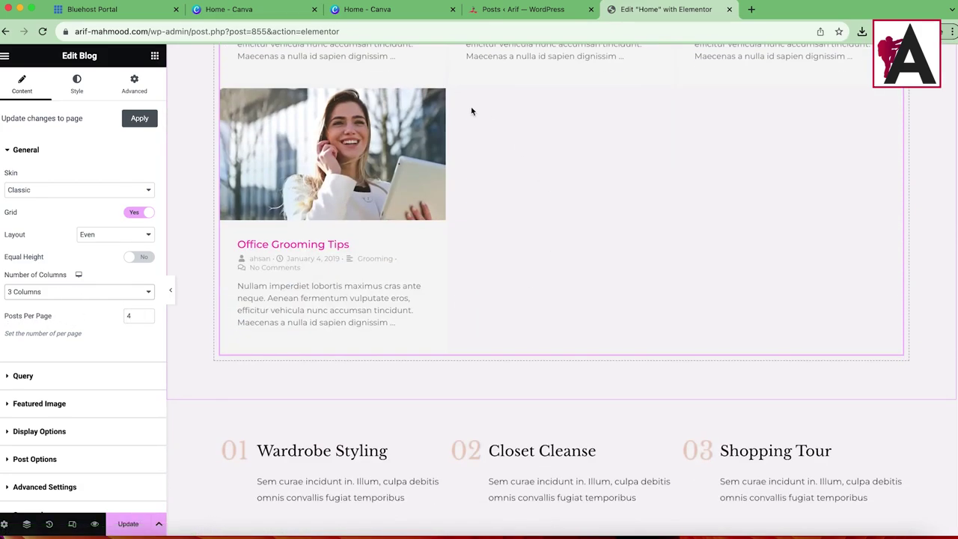
scroll(566, 248, "up", 2)
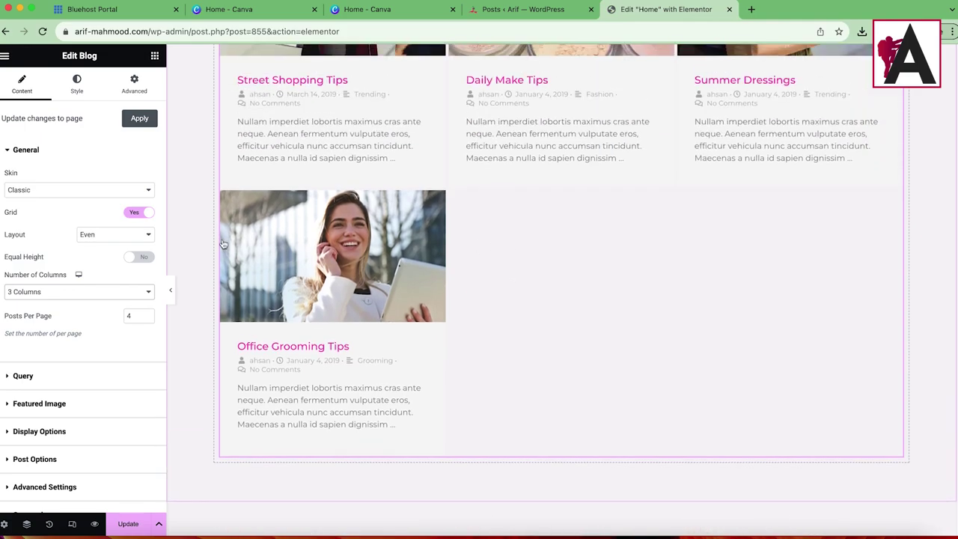
left_click(143, 258)
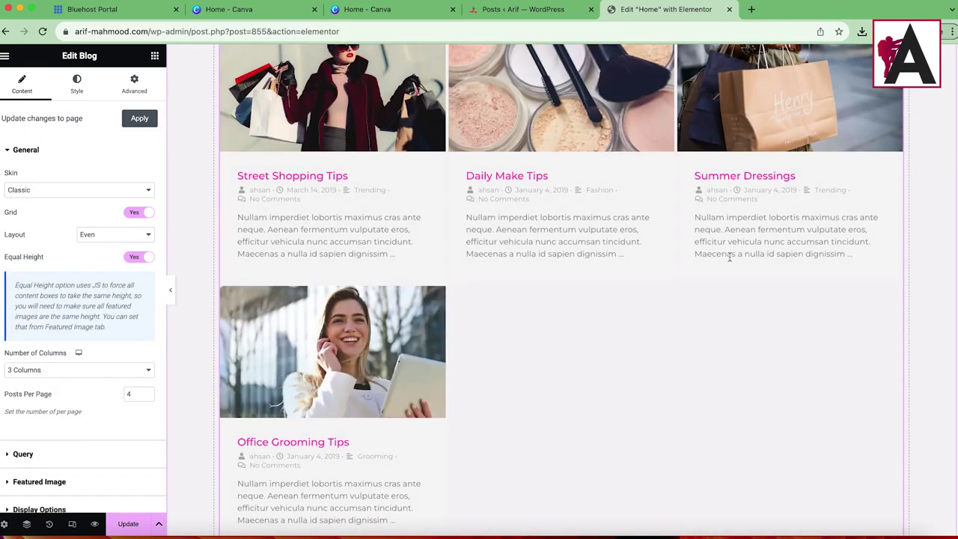
scroll(450, 152, "down", 5)
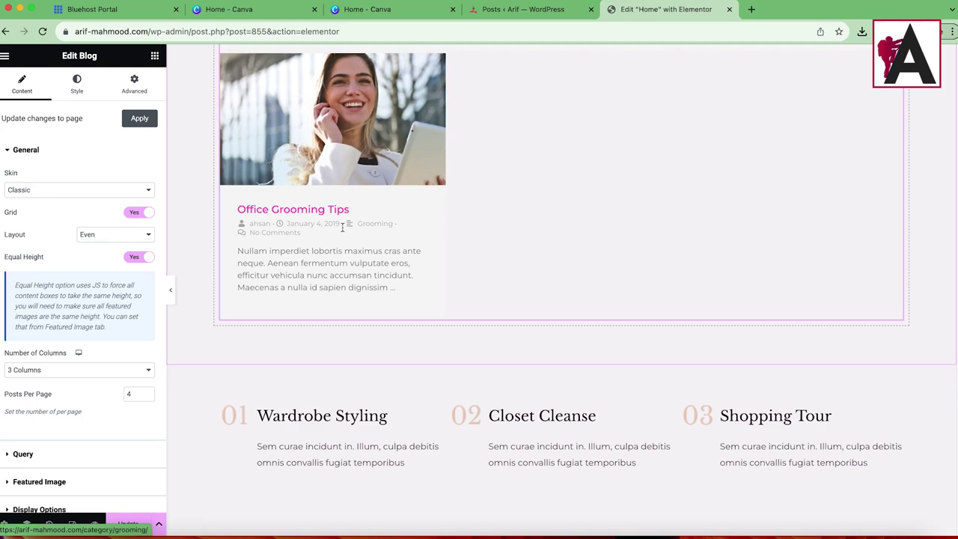
scroll(118, 306, "down", 4)
scroll(445, 225, "up", 7)
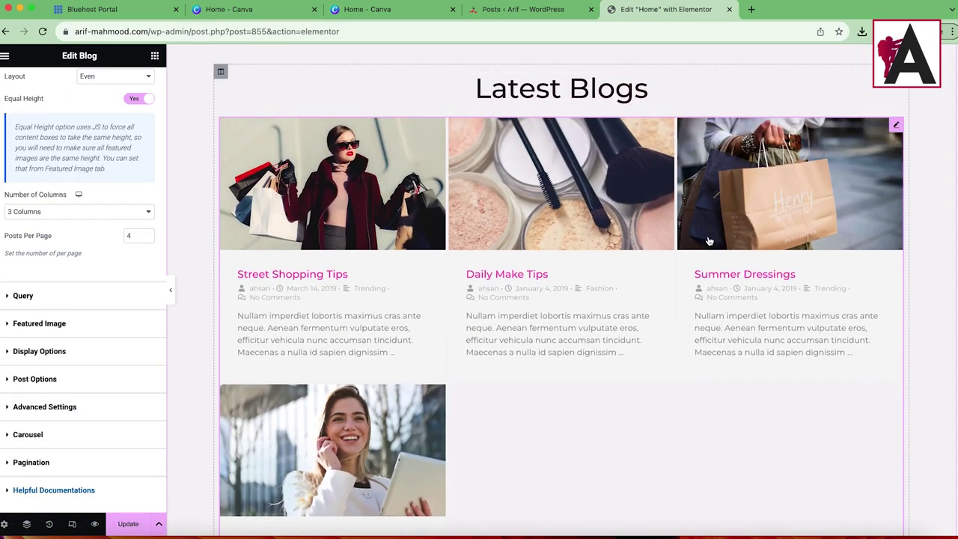
Examine the Blog widget's Query settings, including the category filter rule and the categories available for filtering.
scroll(67, 308, "down", 2)
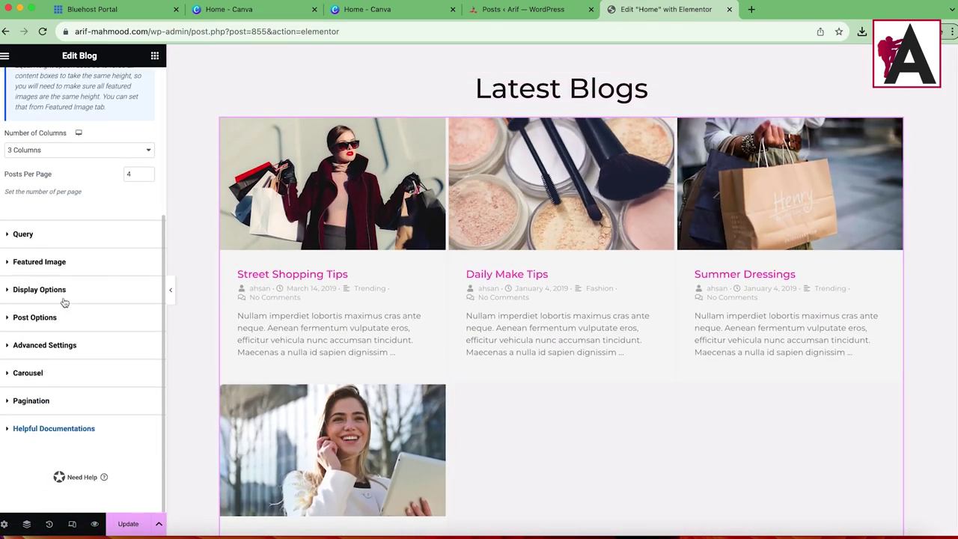
left_click(23, 235)
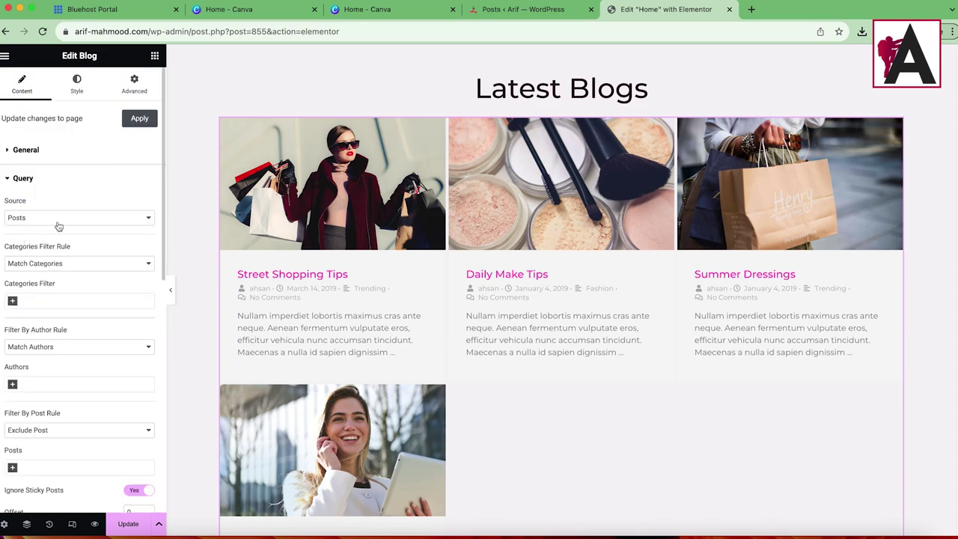
left_click(38, 263)
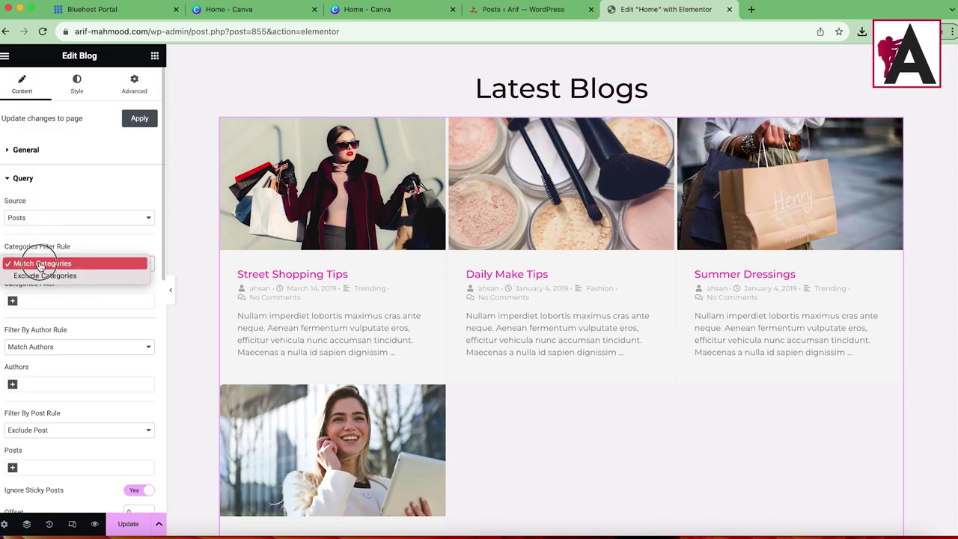
left_click(42, 264)
left_click(47, 303)
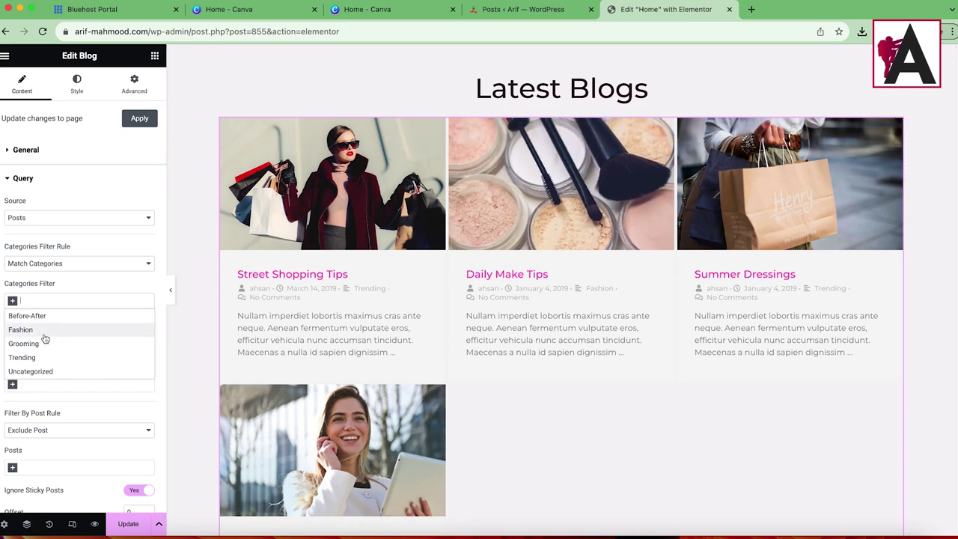
left_click(60, 289)
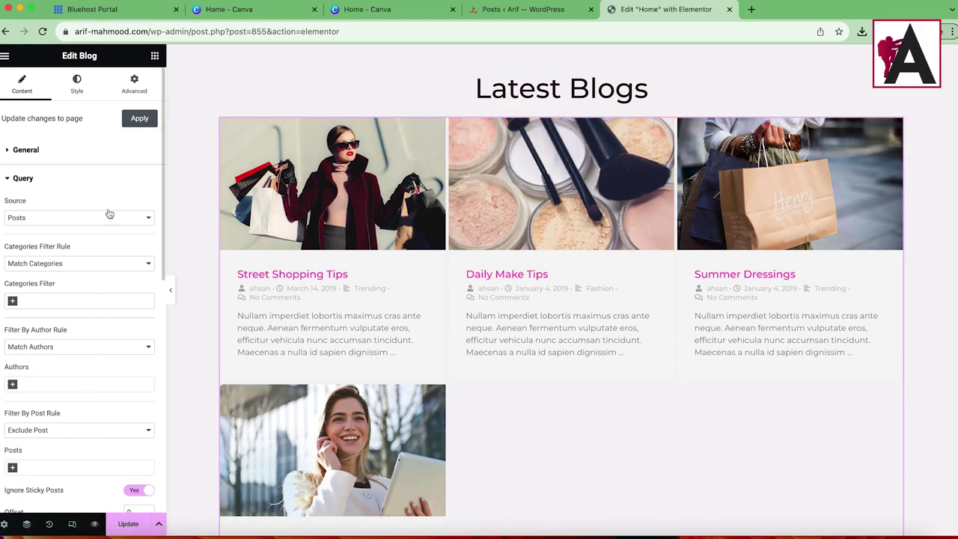
Open the Featured Image settings and switch the posts' featured images off and back on.
scroll(85, 451, "down", 3)
scroll(85, 233, "down", 5)
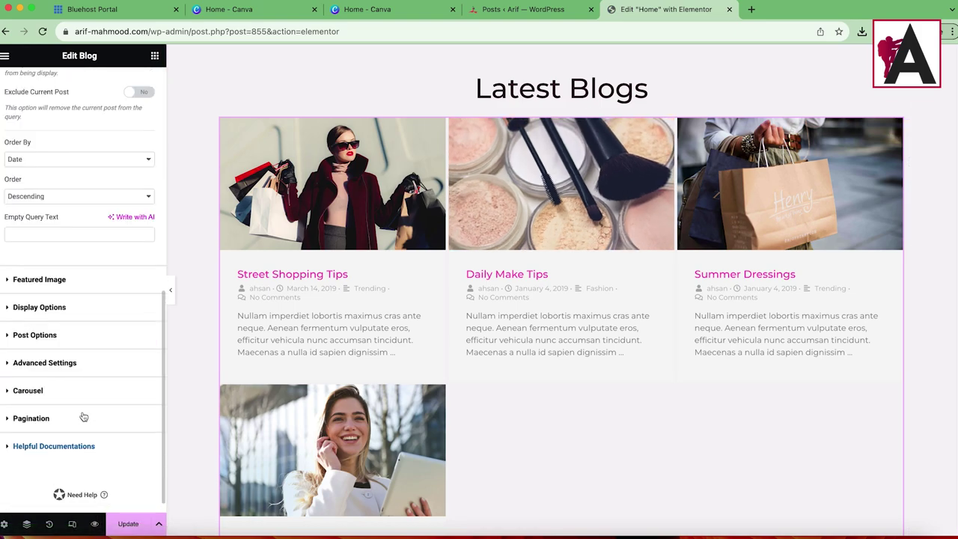
left_click(25, 283)
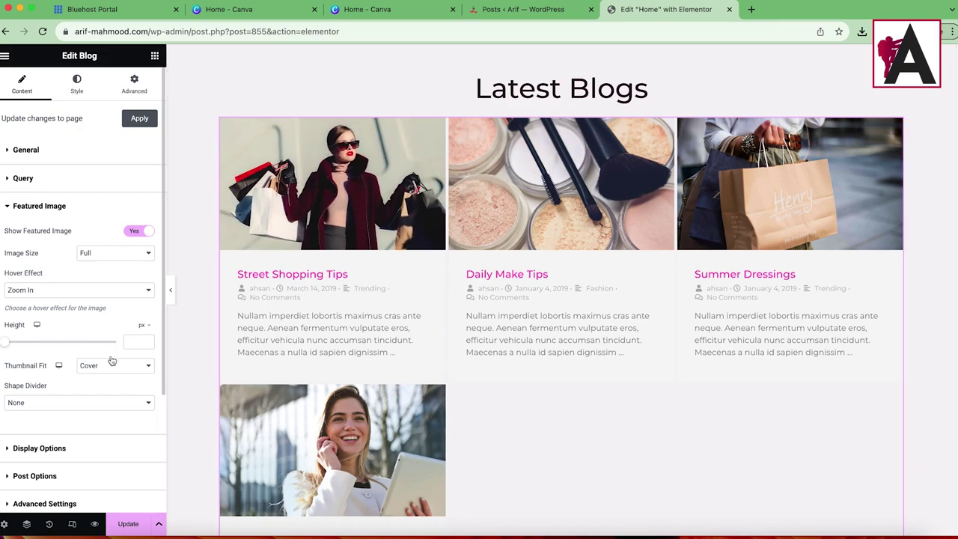
left_click(134, 233)
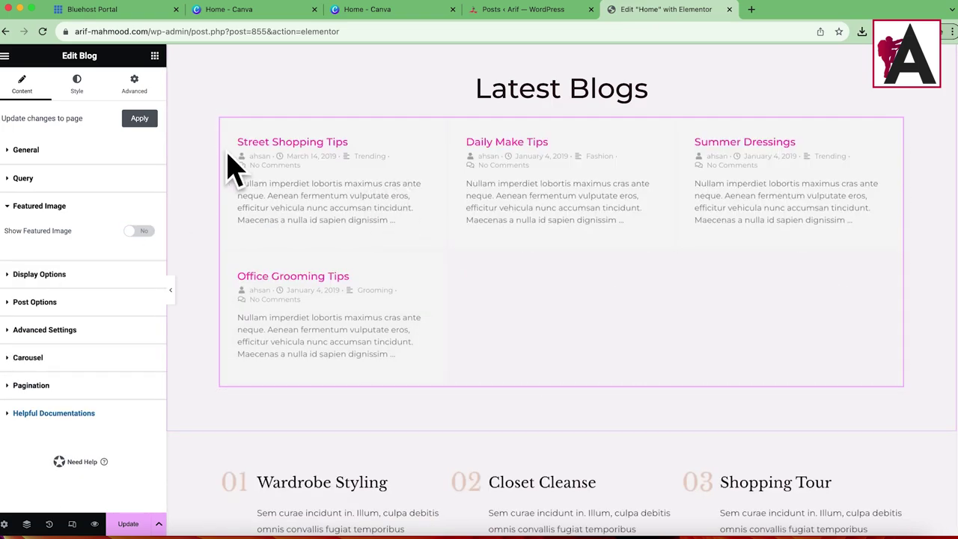
left_click(142, 232)
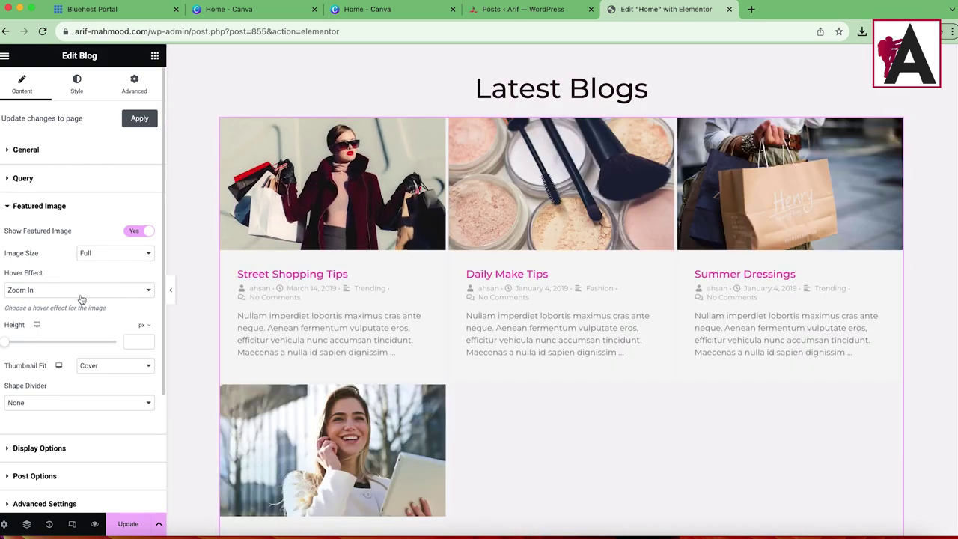
Look through the hover effects available for the featured images without changing the Zoom In effect.
left_click(80, 292)
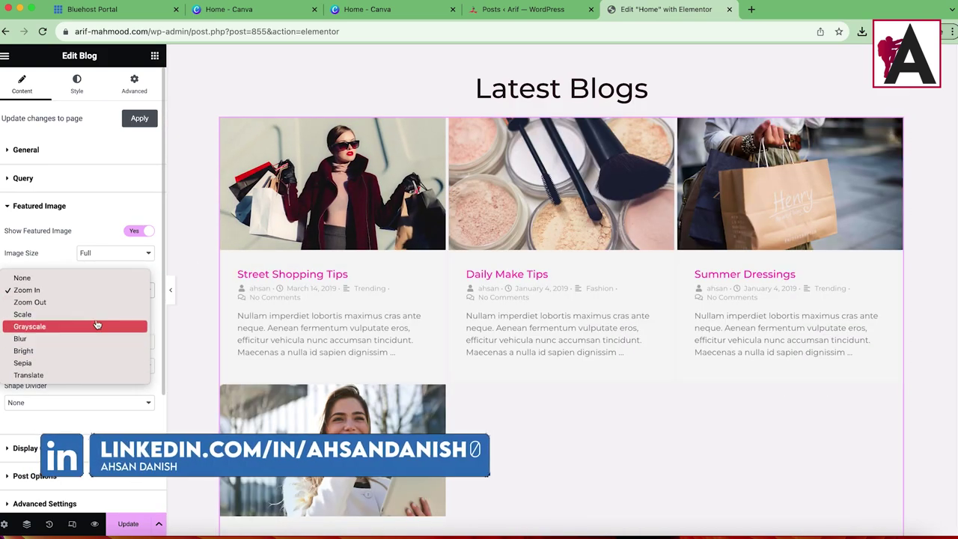
left_click(124, 214)
scroll(71, 376, "down", 2)
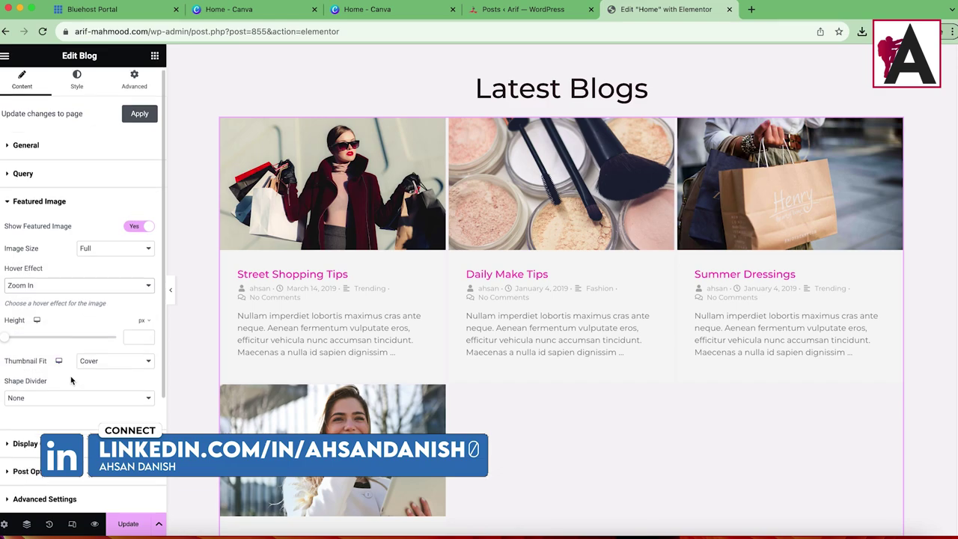
In the Display Options, try center and right alignment for the post content, and restore left alignment.
scroll(52, 333, "down", 1)
left_click(38, 352)
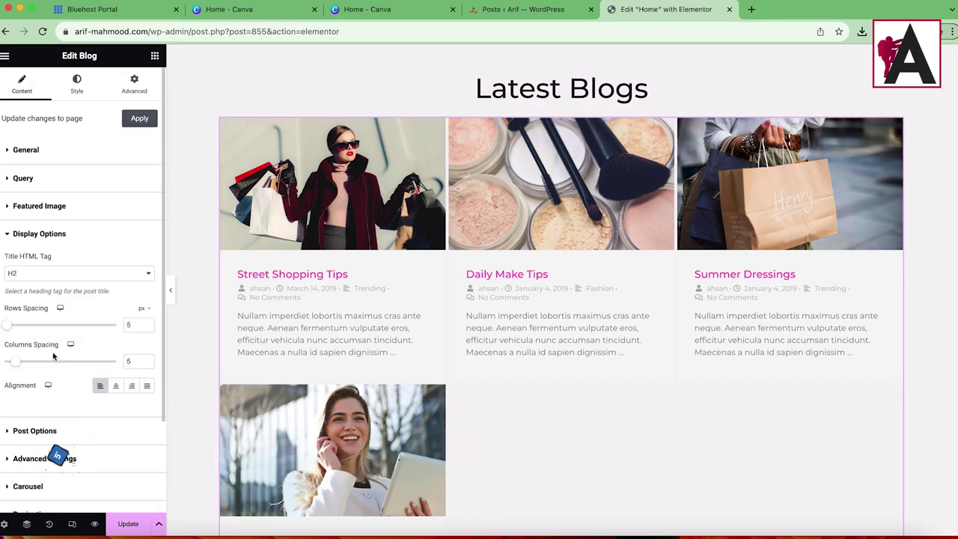
scroll(130, 377, "down", 1)
left_click(116, 360)
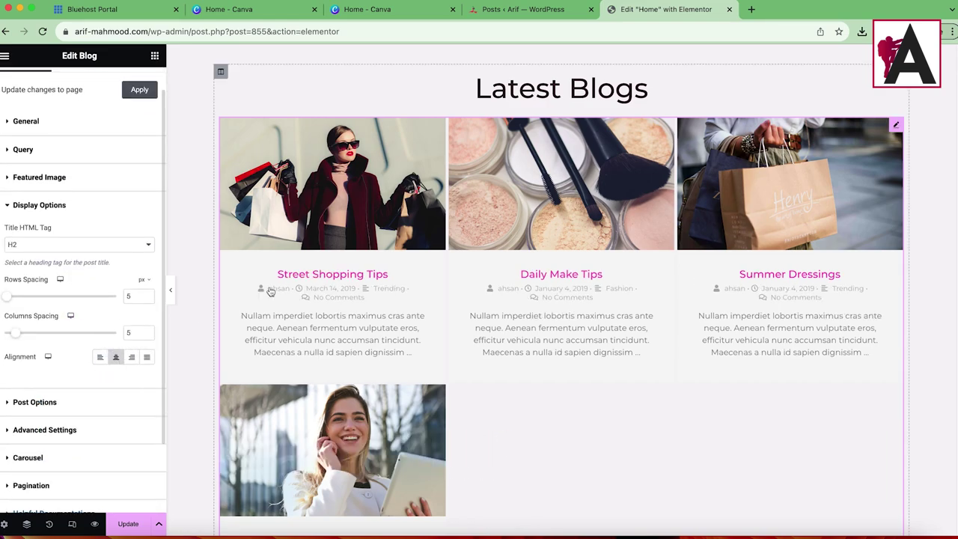
left_click(133, 357)
left_click(99, 357)
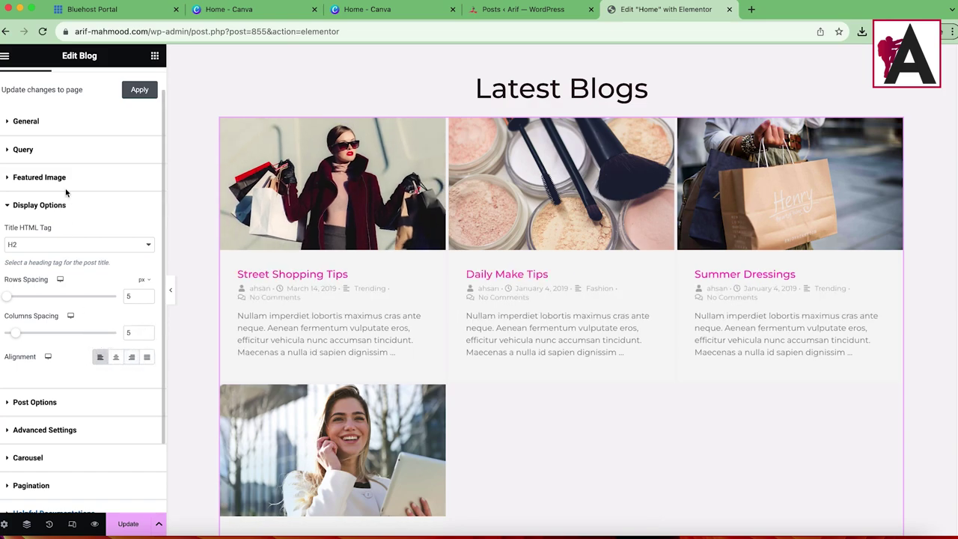
Open the Blog widget's style settings and set the image overlay color to red (#FB0303).
scroll(112, 281, "up", 1)
scroll(63, 333, "down", 4)
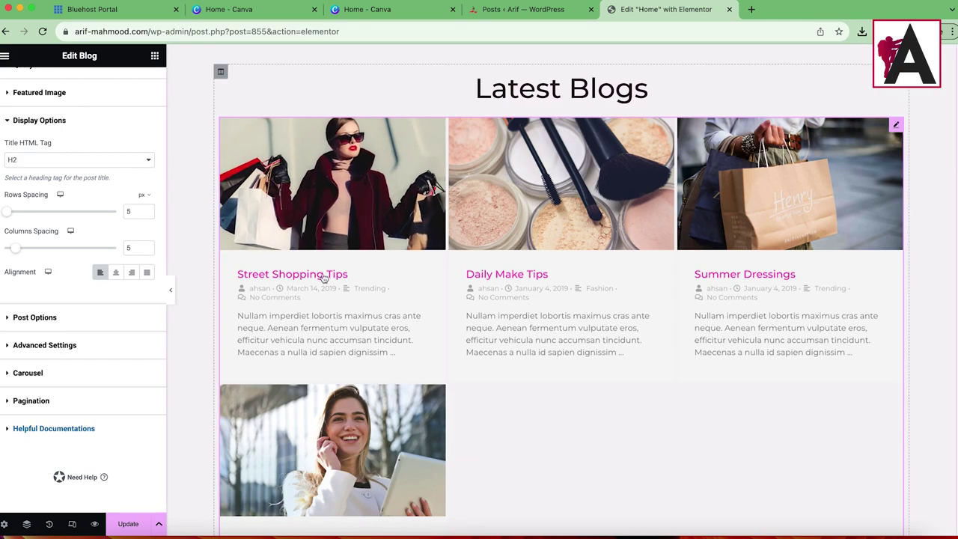
scroll(55, 315, "up", 4)
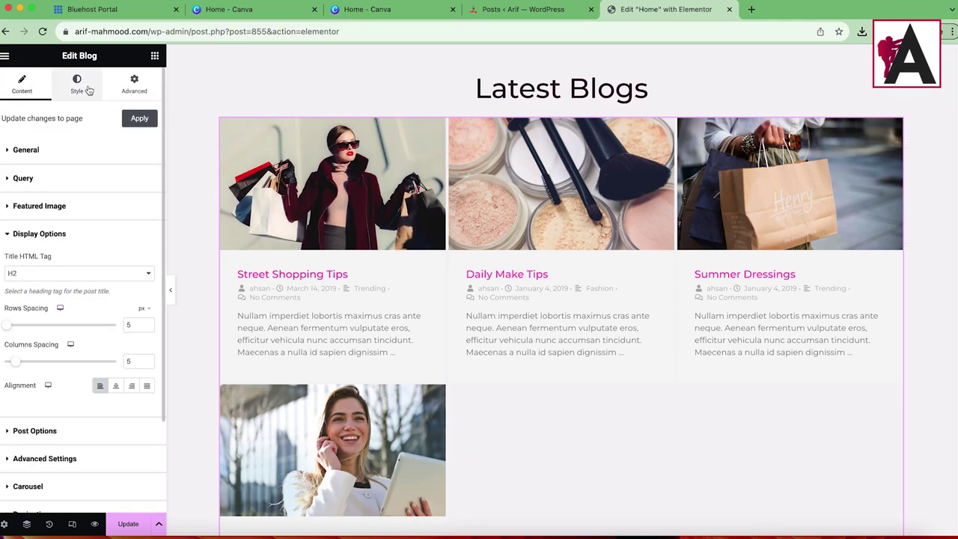
left_click(77, 84)
left_click(145, 180)
mouse_move(184, 229)
left_mouse_down()
mouse_move(150, 250)
mouse_move(212, 226)
left_mouse_up()
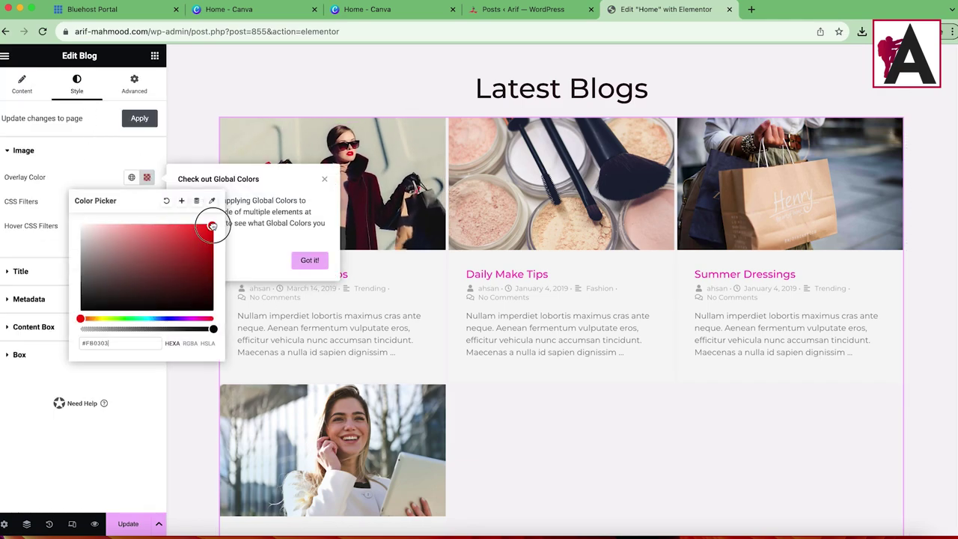
left_click(90, 176)
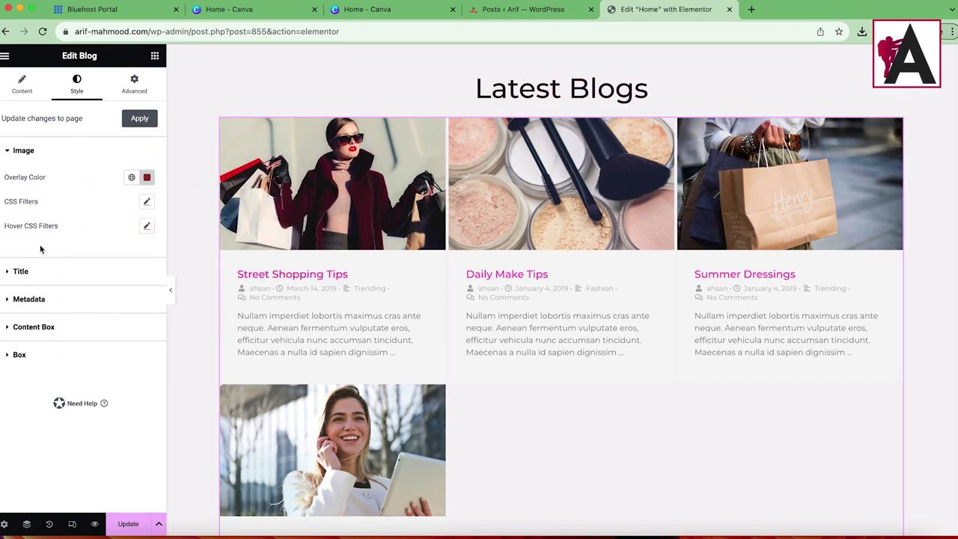
Try a red color (#F41E1E) on the blog post titles.
left_click(128, 273)
left_click(147, 230)
mouse_move(150, 293)
left_mouse_down()
mouse_move(216, 278)
mouse_move(199, 279)
left_mouse_up()
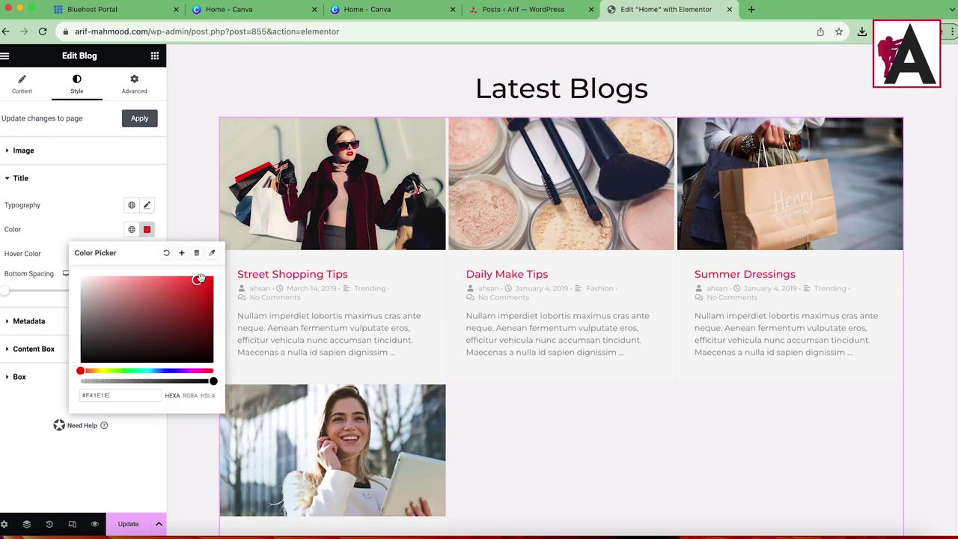
left_click(80, 220)
Try red (#DE0000) and purple (#A209F2) as the posts' metadata color, and reset it to the default.
left_click(39, 325)
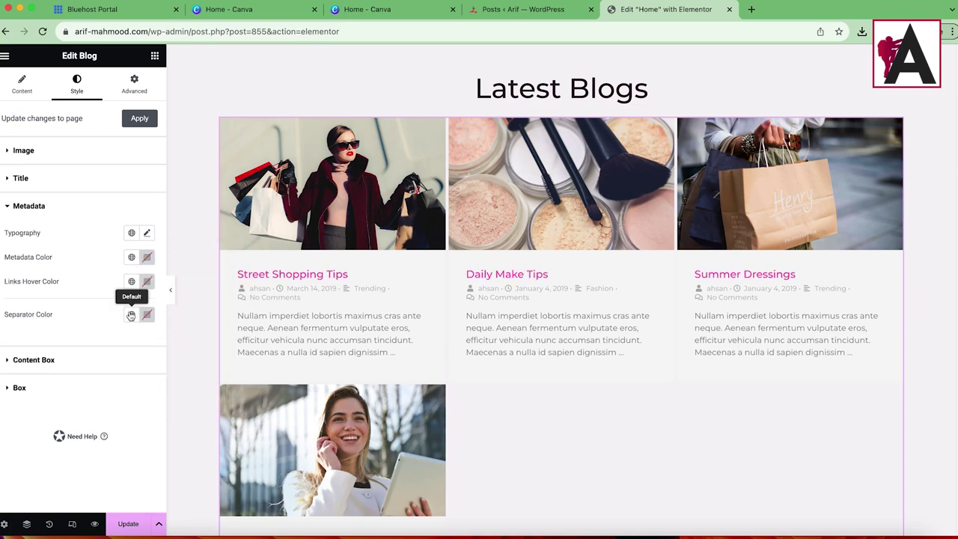
left_click(148, 257)
mouse_move(154, 327)
left_mouse_down()
mouse_move(177, 332)
mouse_move(169, 306)
left_mouse_up()
left_click(114, 349)
left_click_drag(113, 349, 224, 318)
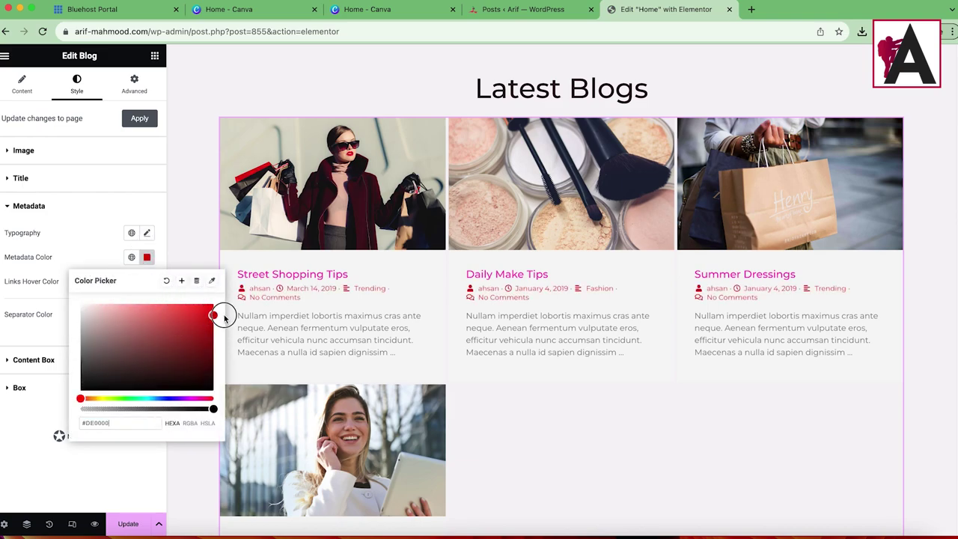
left_click_drag(221, 388, 201, 383)
left_click_drag(142, 398, 184, 398)
left_click(208, 309)
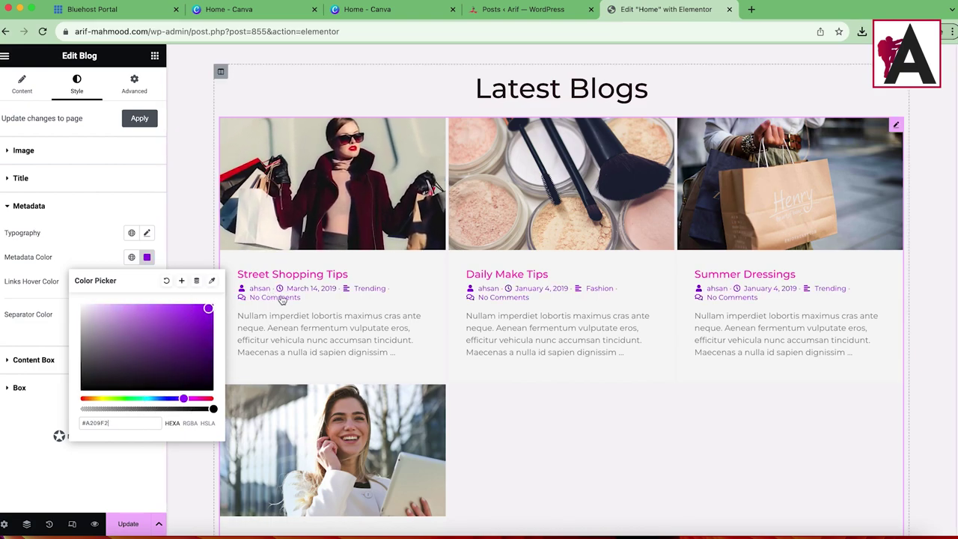
left_click(147, 257)
left_click(147, 258)
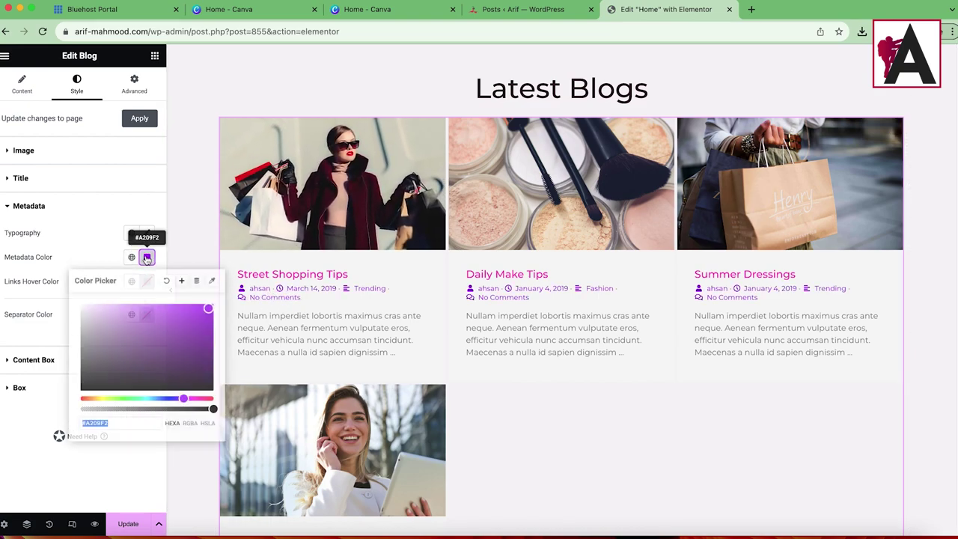
left_click(169, 281)
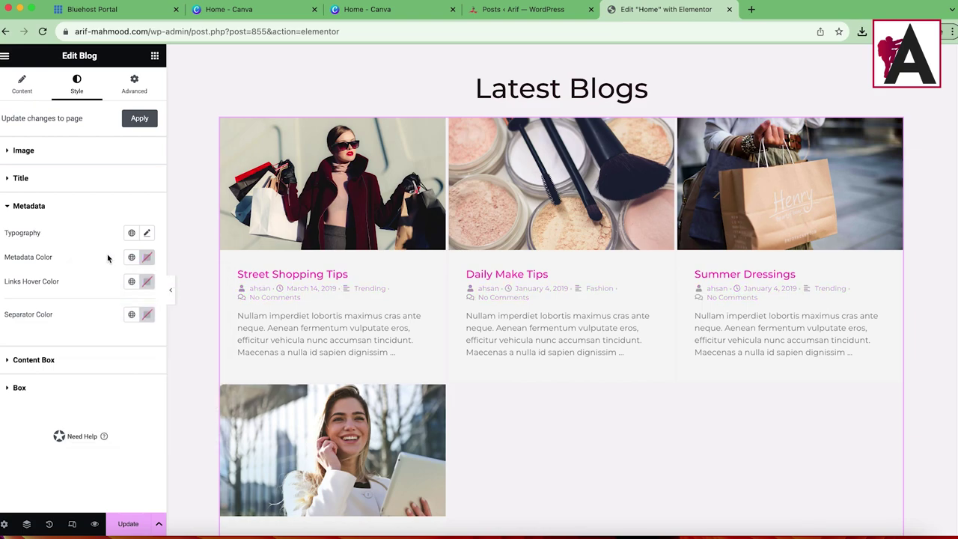
Examine the Content Box and Box style settings of the Blog widget.
left_click(34, 361)
scroll(86, 311, "down", 2)
scroll(75, 324, "up", 2)
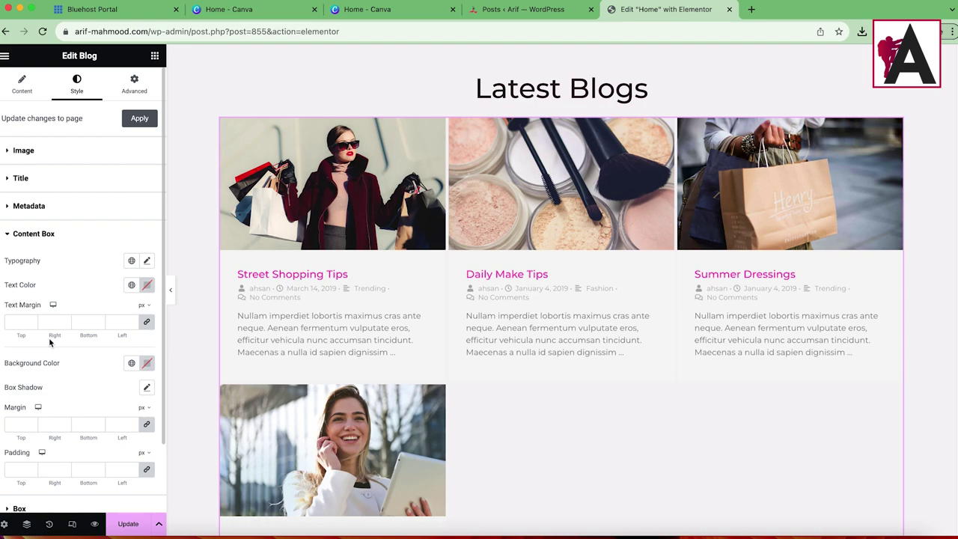
scroll(77, 344, "down", 2)
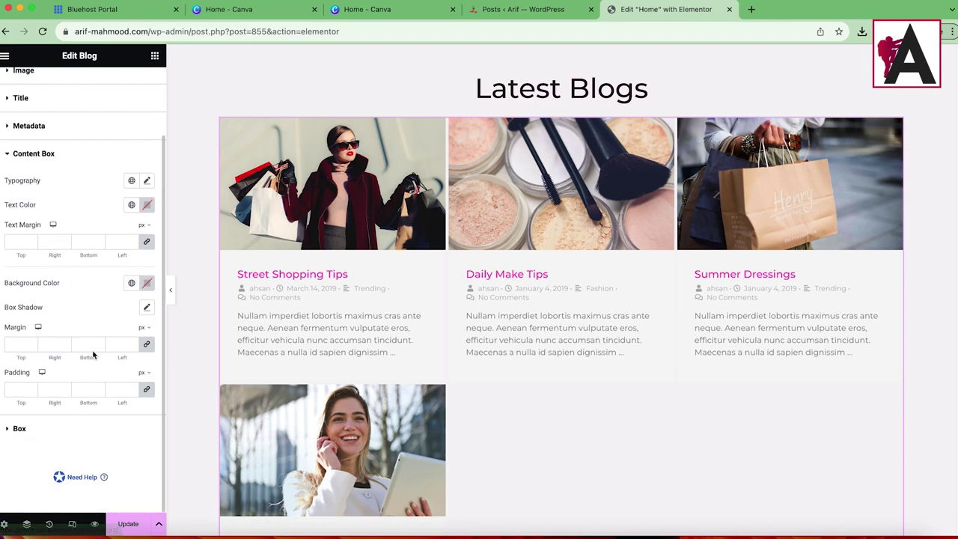
left_click(30, 429)
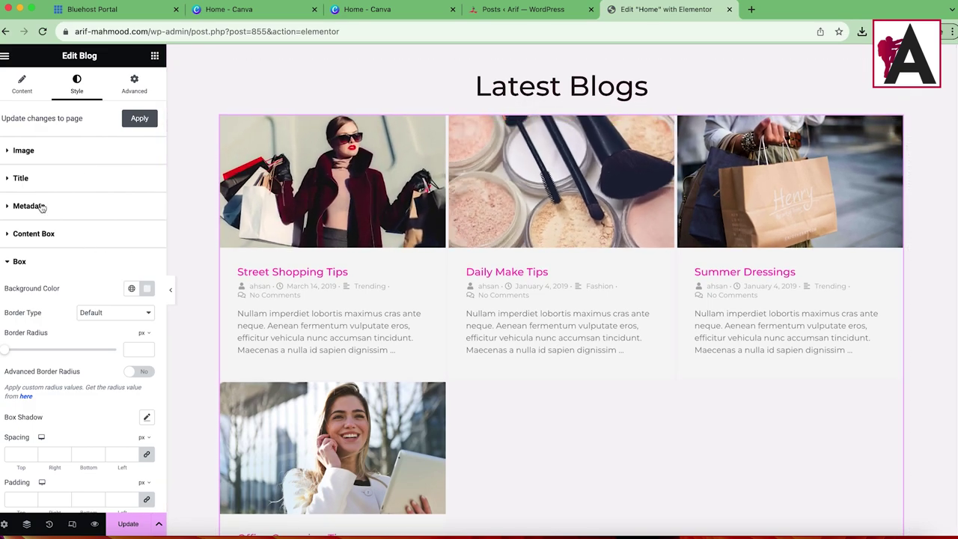
Set the Blog widget to show 6 posts per page and update the home page.
left_click(9, 94)
scroll(116, 330, "down", 1)
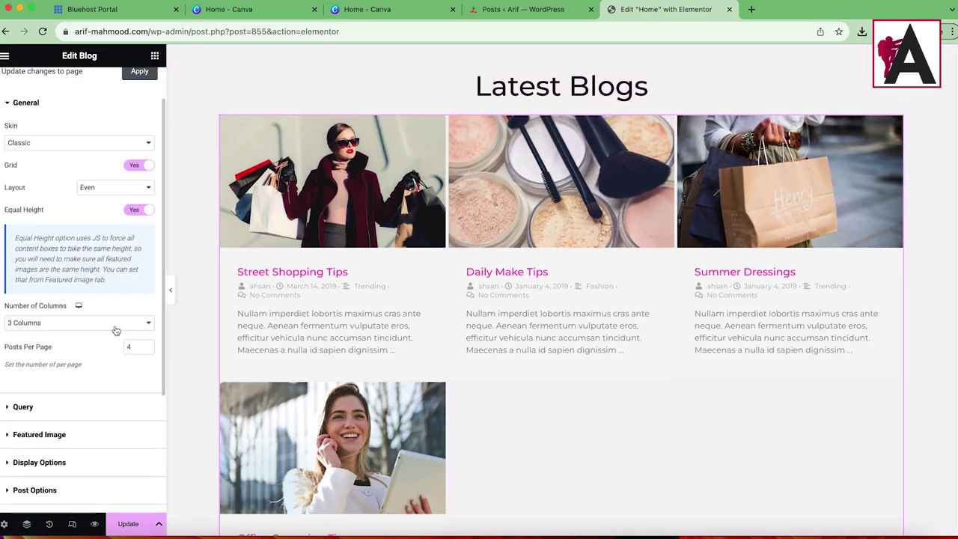
type("6")
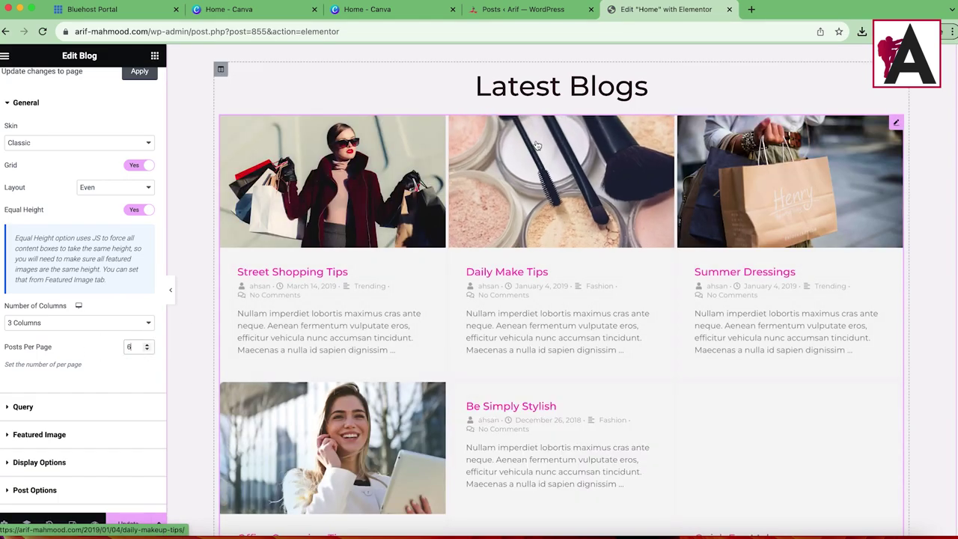
scroll(789, 372, "down", 5)
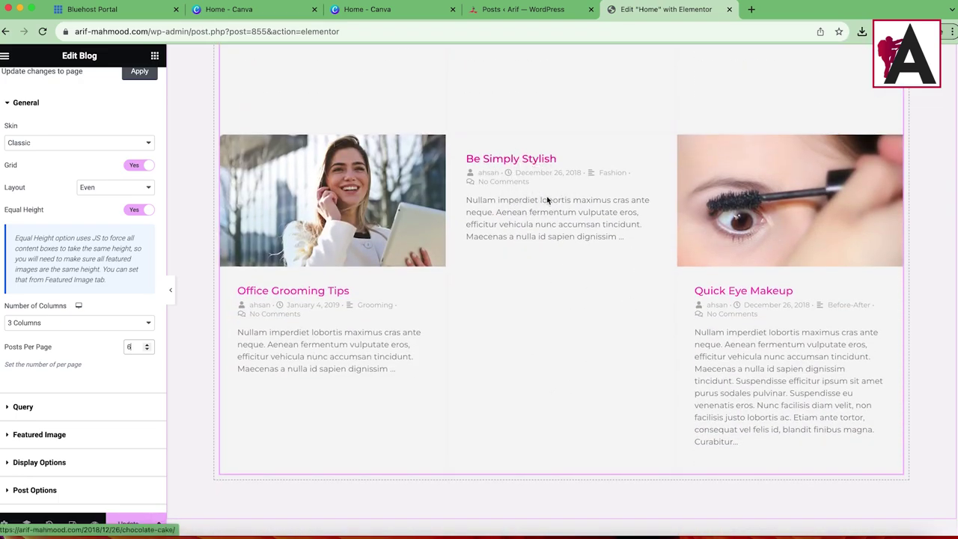
scroll(548, 200, "up", 3)
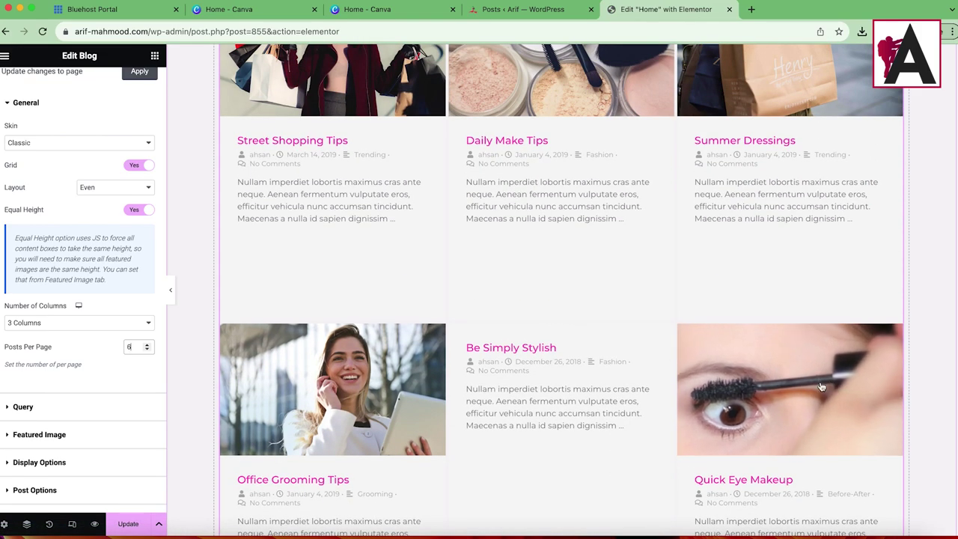
left_click(128, 525)
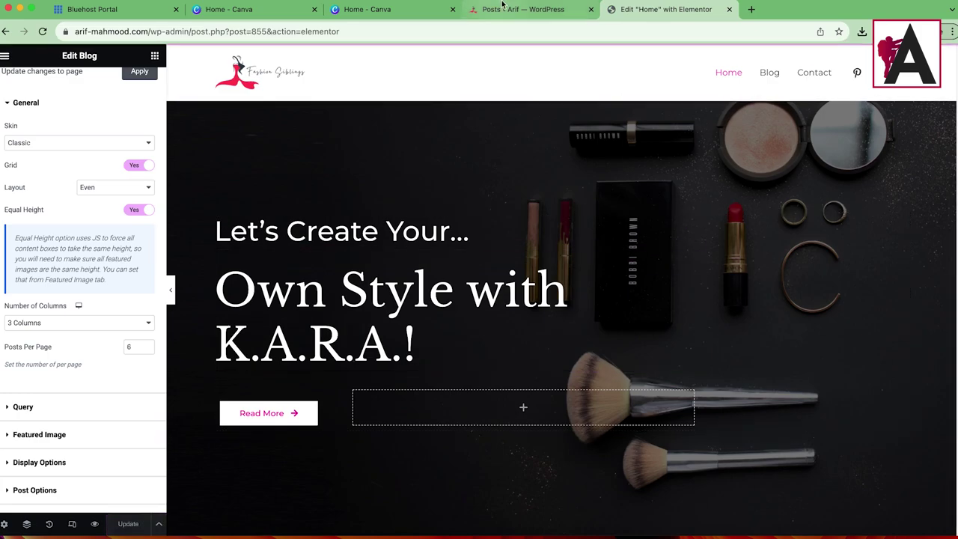
Open the live site's home page in a new browser tab and review it down to the footer.
left_click_drag(149, 31, 143, 44)
right_click(149, 30)
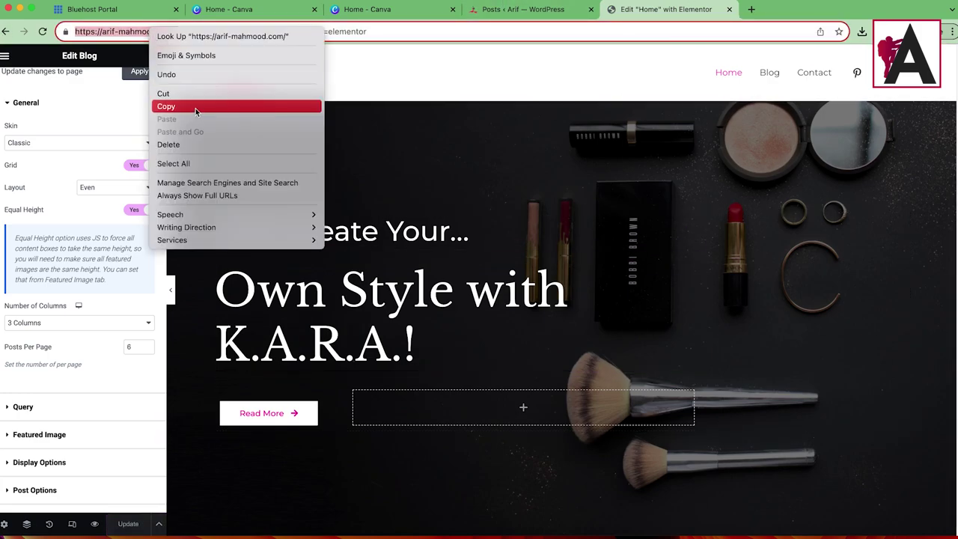
left_click(195, 107)
key("super+t")
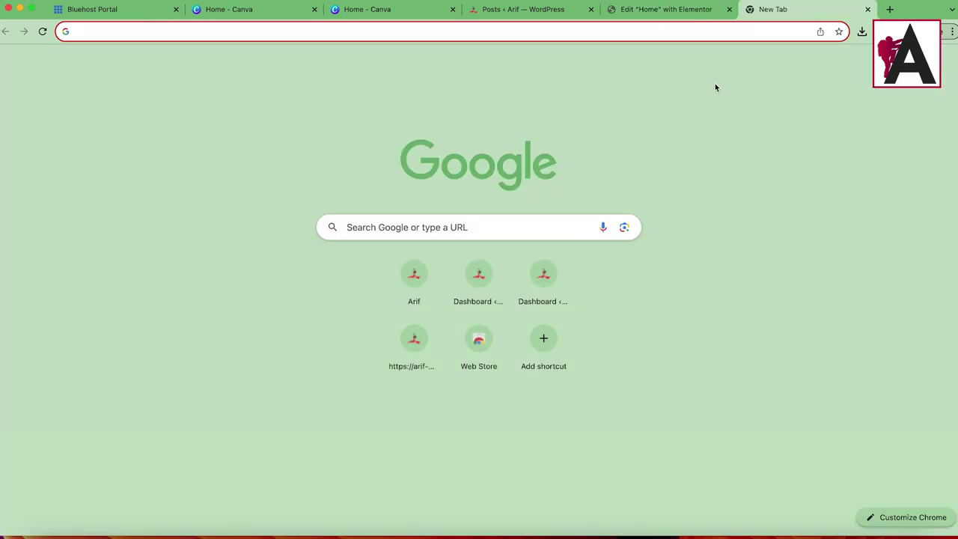
right_click(690, 31)
left_click(733, 112)
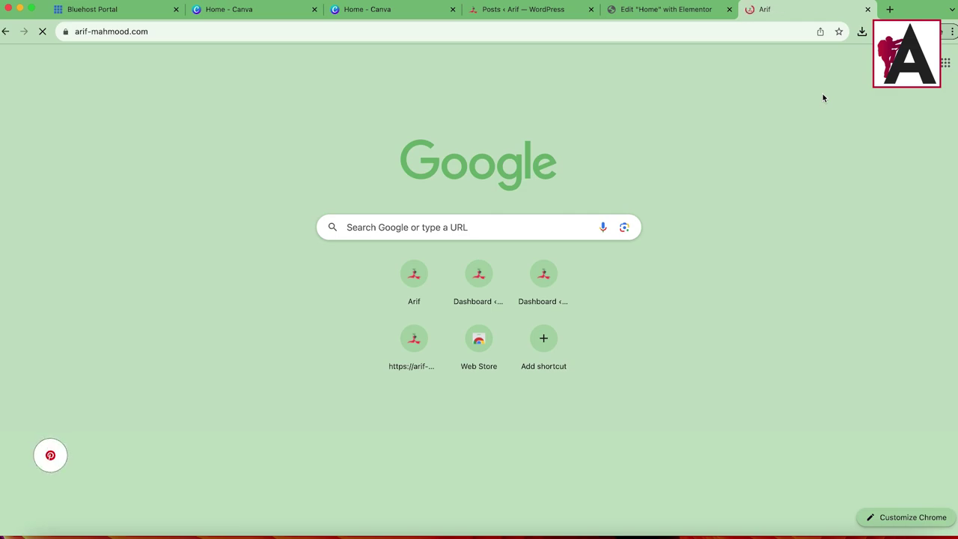
scroll(384, 196, "down", 12)
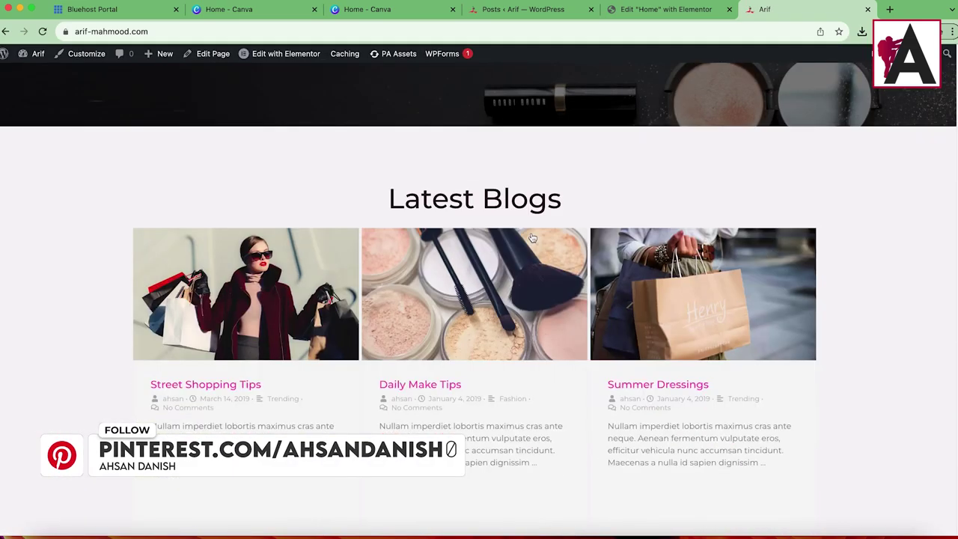
scroll(354, 305, "down", 8)
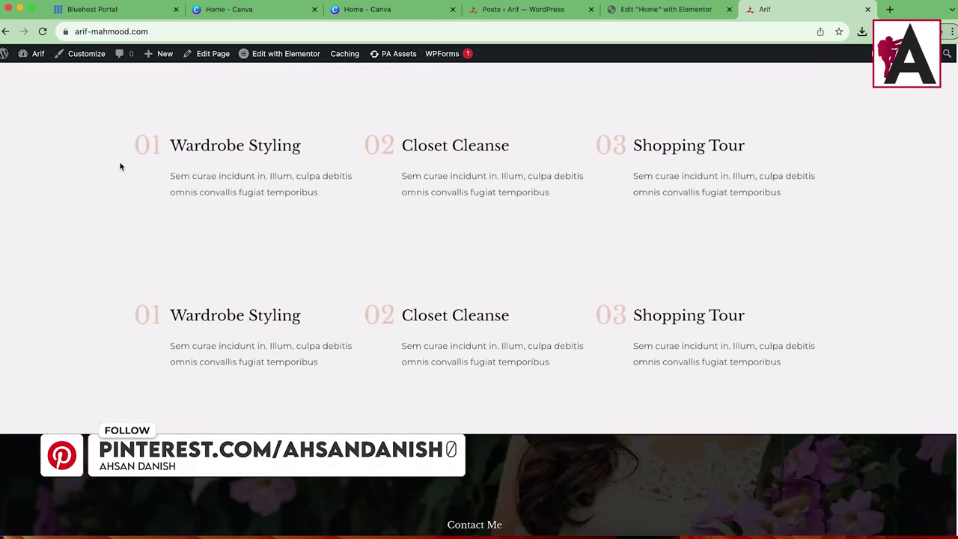
scroll(266, 212, "down", 5)
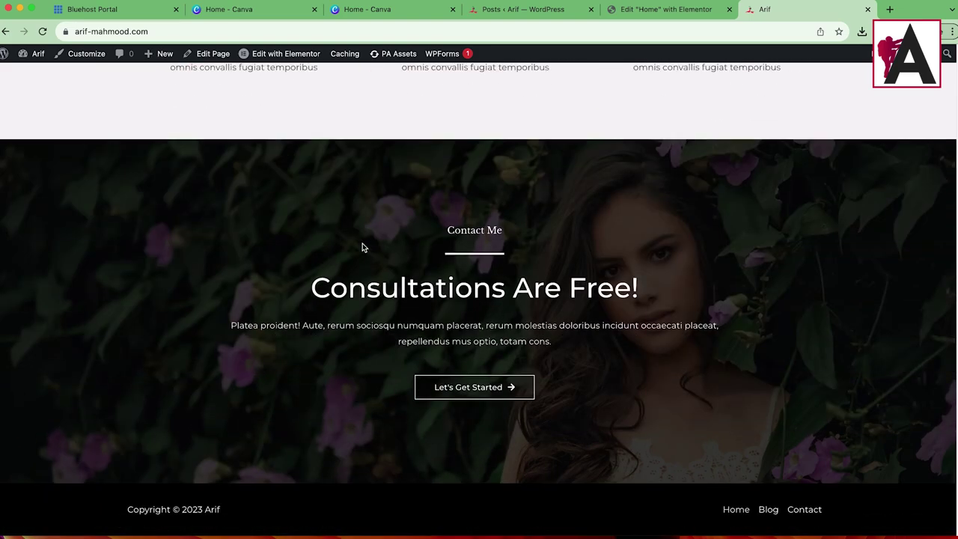
Go to the WordPress dashboard from the live site and open the post categories page.
scroll(606, 447, "up", 6)
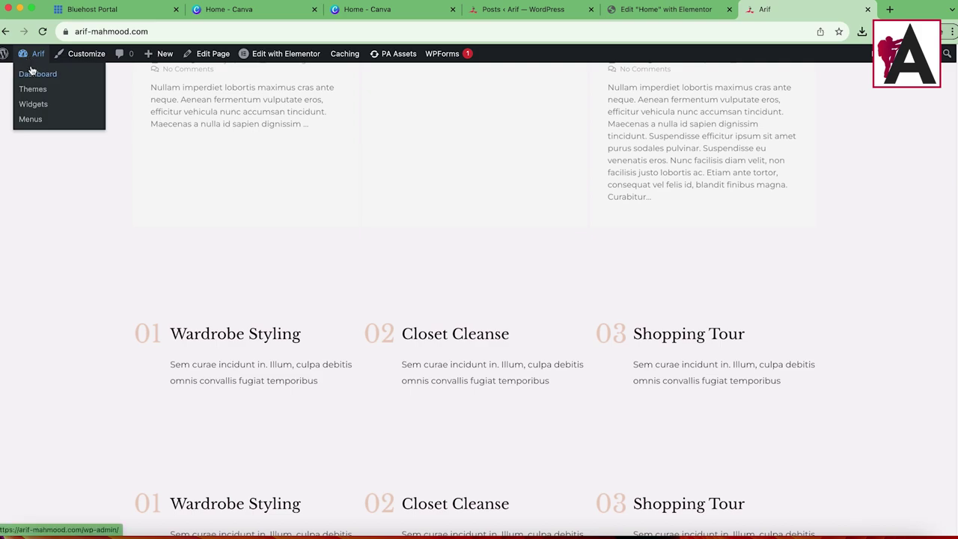
left_click(32, 73)
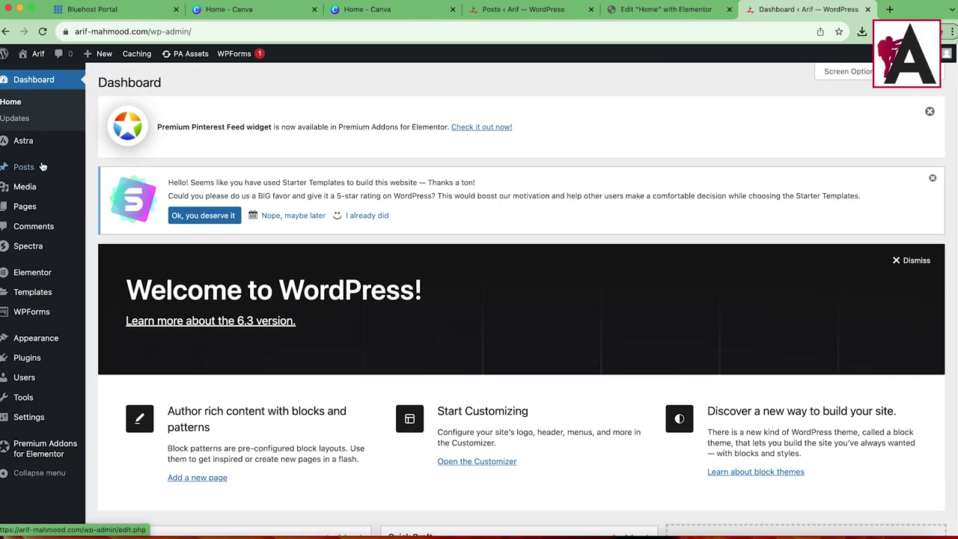
mouse_move(58, 175)
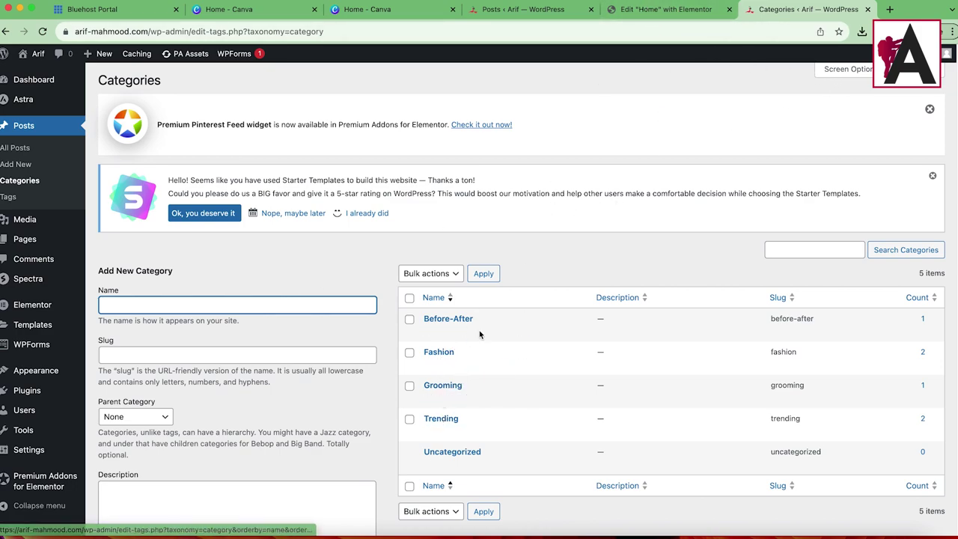
Back in the Elementor editor, delete the lower duplicate of the three-item Wardrobe Styling section beneath the blog posts.
left_click(666, 9)
scroll(605, 291, "down", 5)
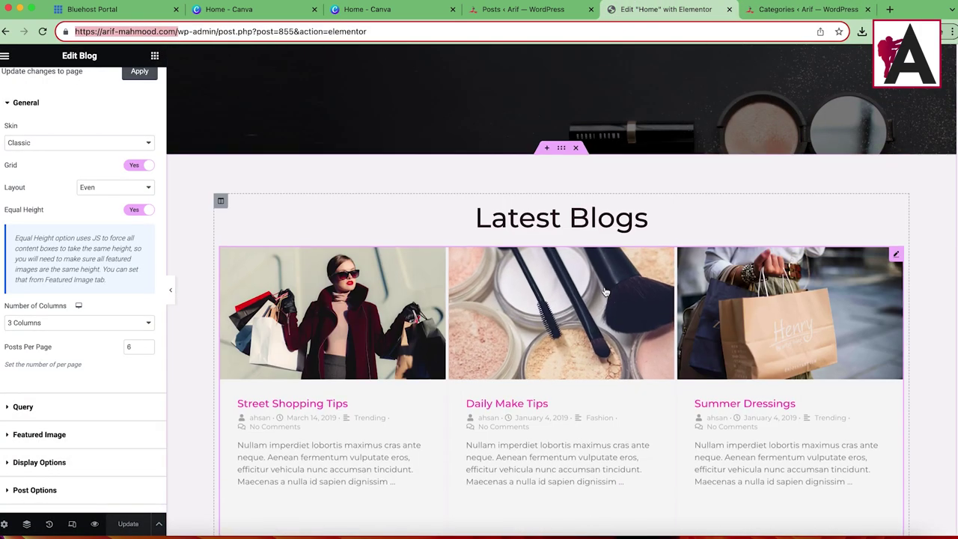
scroll(605, 290, "down", 10)
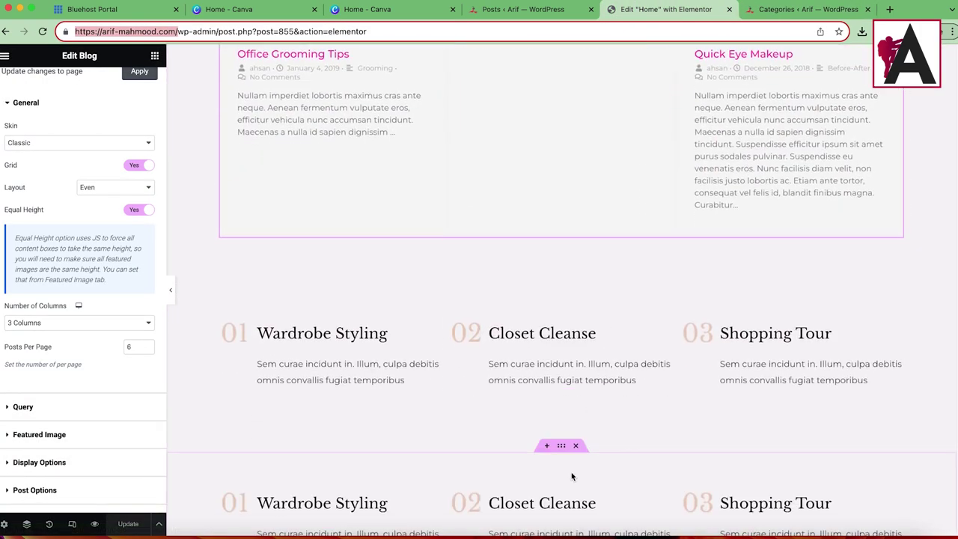
left_click(575, 445)
left_click_drag(435, 330, 490, 322)
key("super+z")
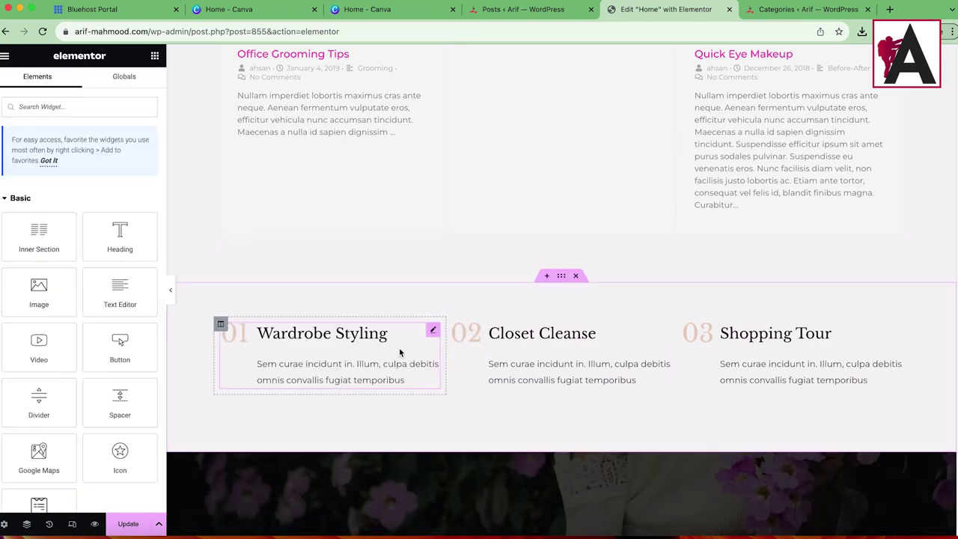
Link the Wardrobe Styling image box to the Fashion category page's address and change its title to "Fashion".
left_click(787, 9)
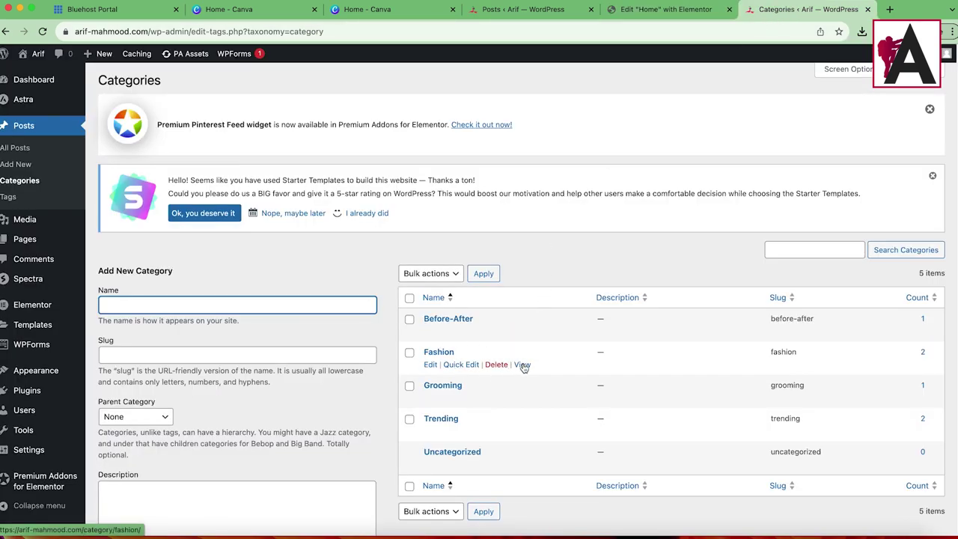
right_click(522, 365)
left_click(588, 405)
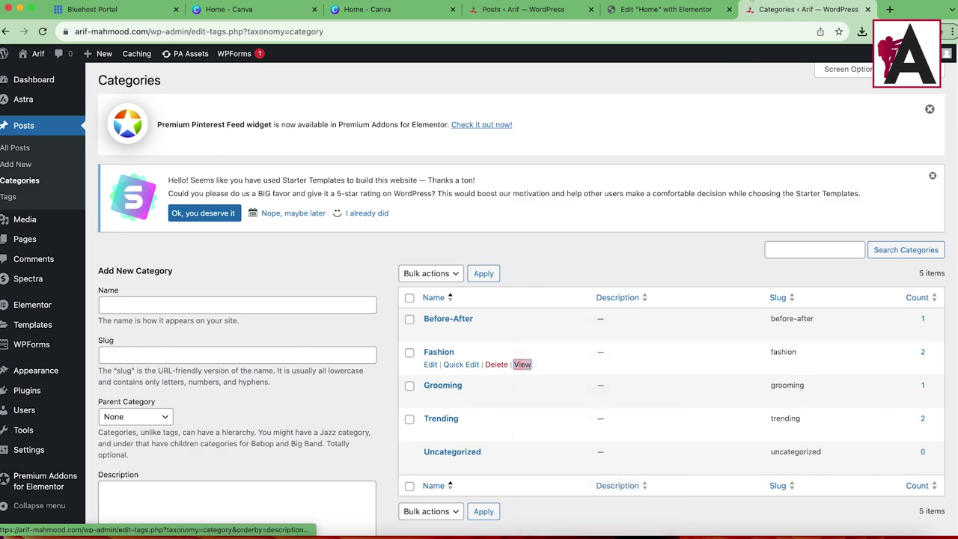
left_click(667, 9)
left_click(432, 331)
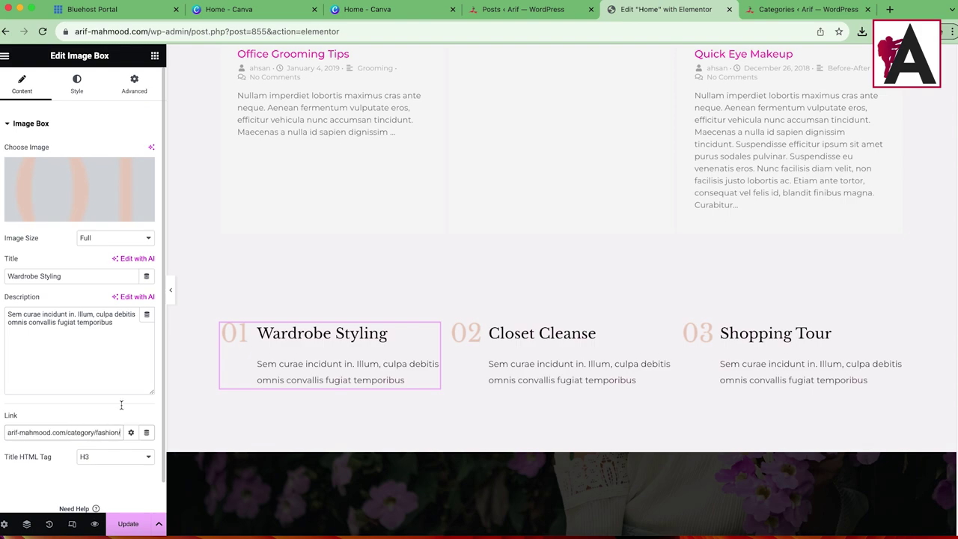
left_click(78, 274)
type("Fashion")
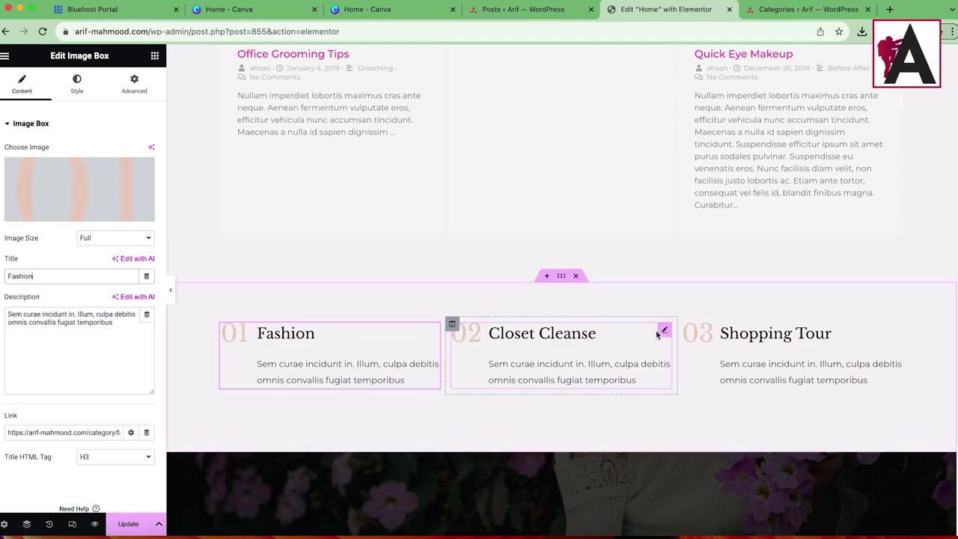
Link the Closet Cleanse image box to the Grooming category page's address and change its title to "Grooming".
left_click(667, 333)
left_click(524, 9)
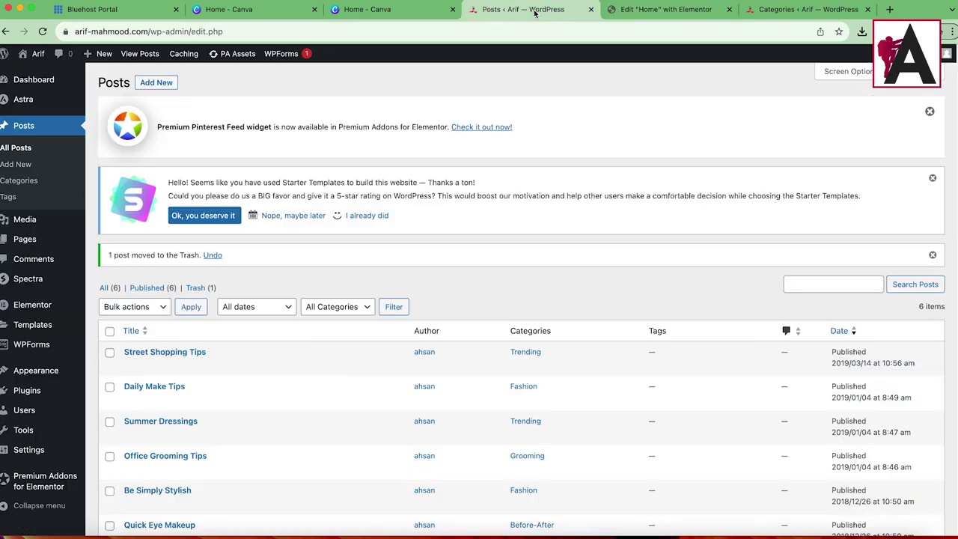
left_click(787, 11)
right_click(522, 398)
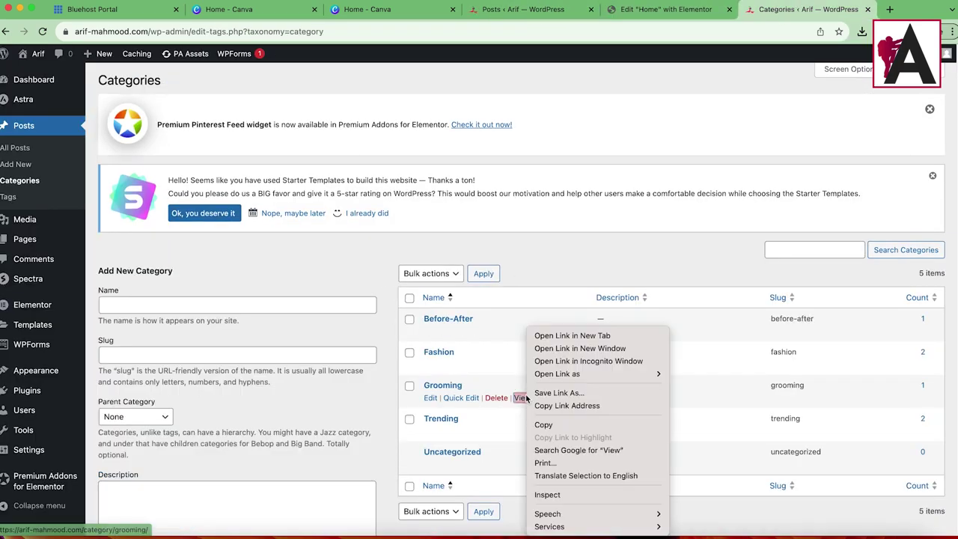
left_click(563, 406)
left_click(717, 9)
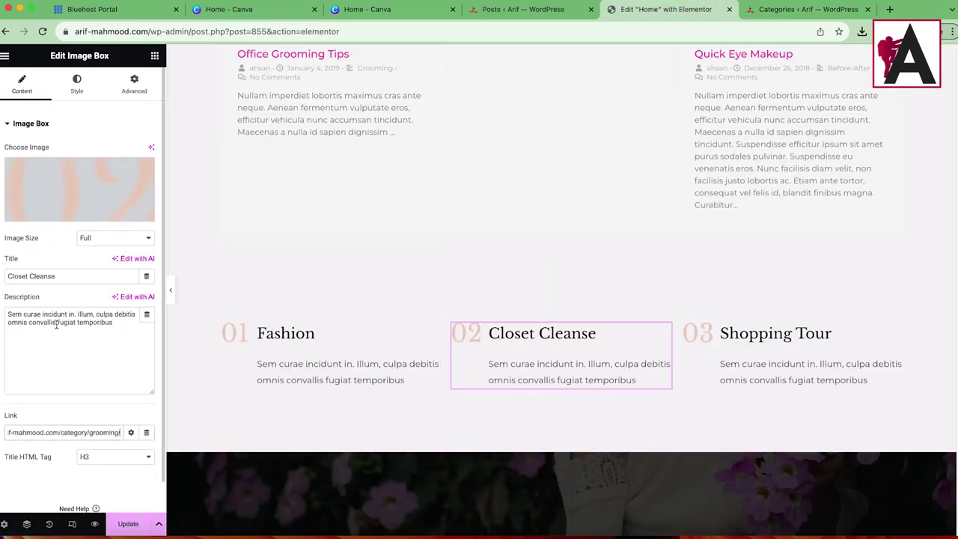
triple_click(48, 276)
type("Grooming")
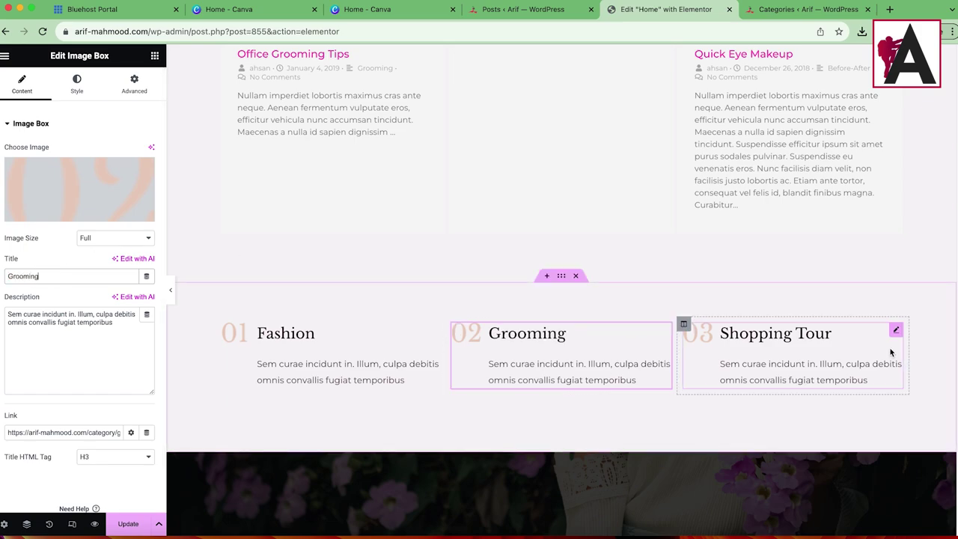
Link the Shopping Tour image box to the Trending category page, title it "Trending", and update the home page.
left_click(760, 9)
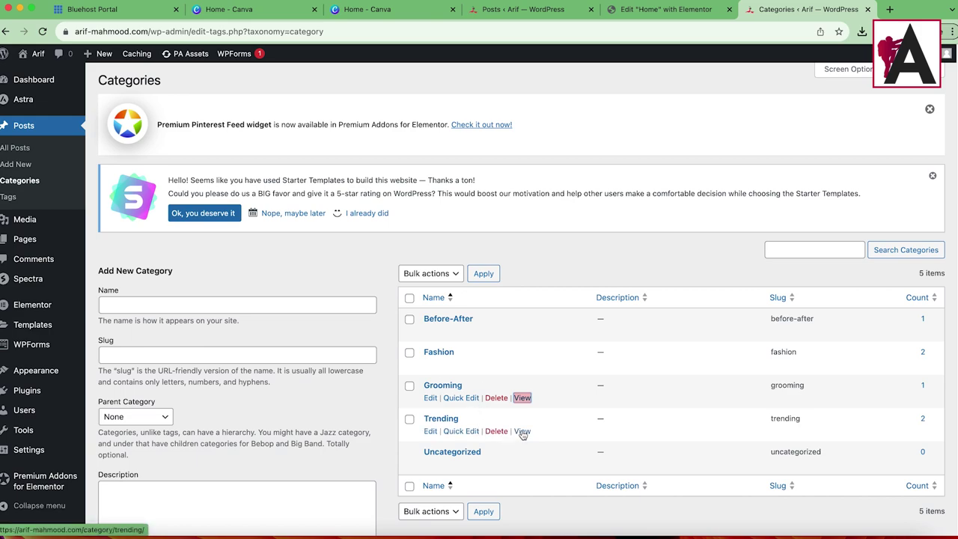
right_click(523, 432)
left_click(560, 408)
key("ctrl+shift+Tab")
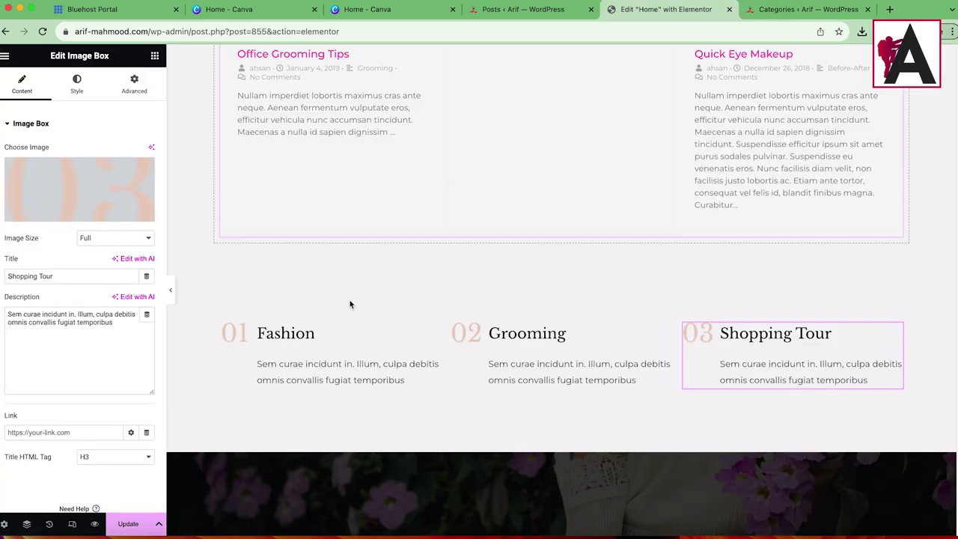
double_click(63, 281)
type("Trre")
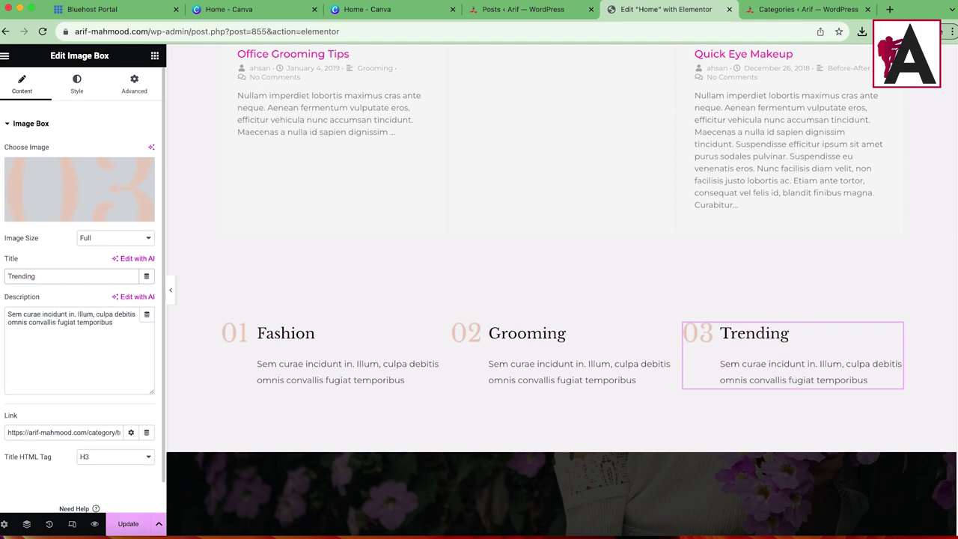
left_click(128, 523)
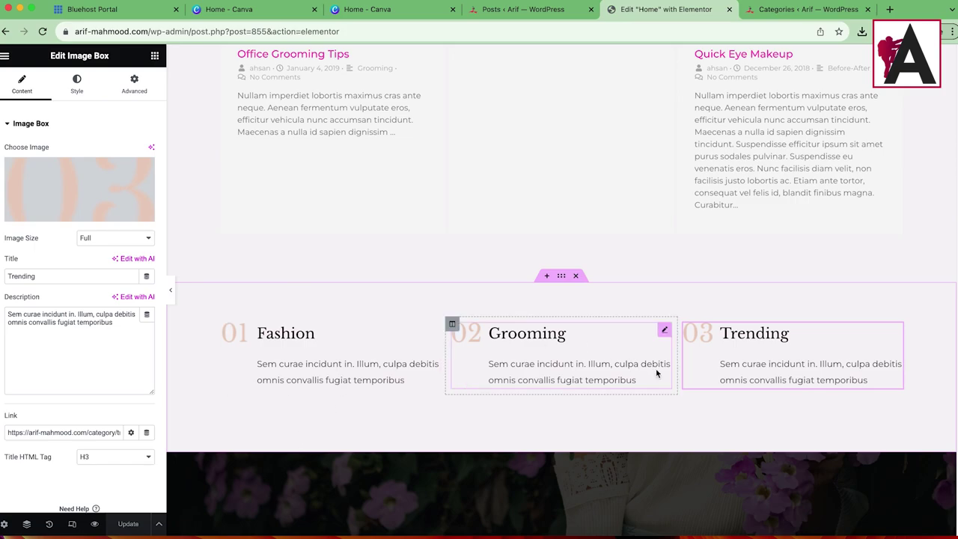
Visit the live home page, test the Grooming box's link by viewing its category page, and go back.
scroll(509, 442, "up", 5)
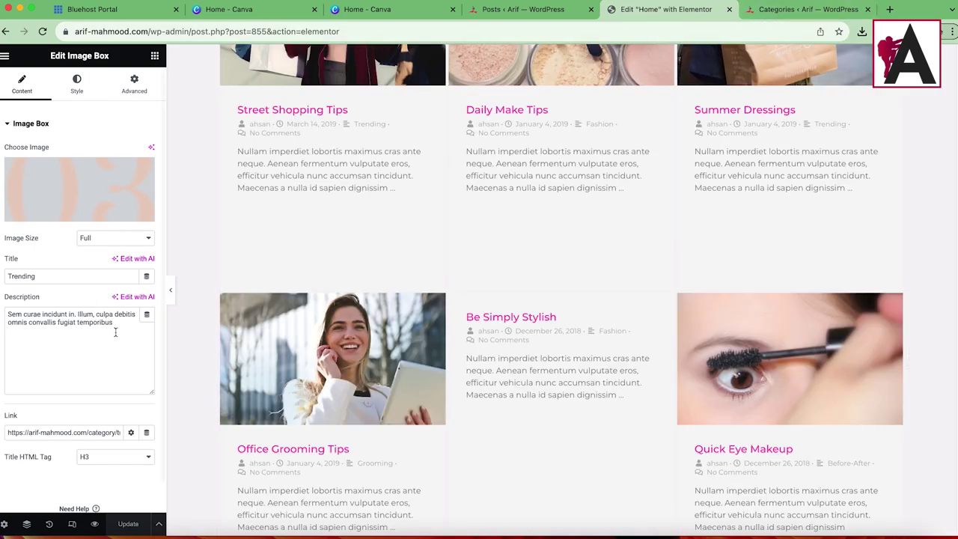
left_click(762, 7)
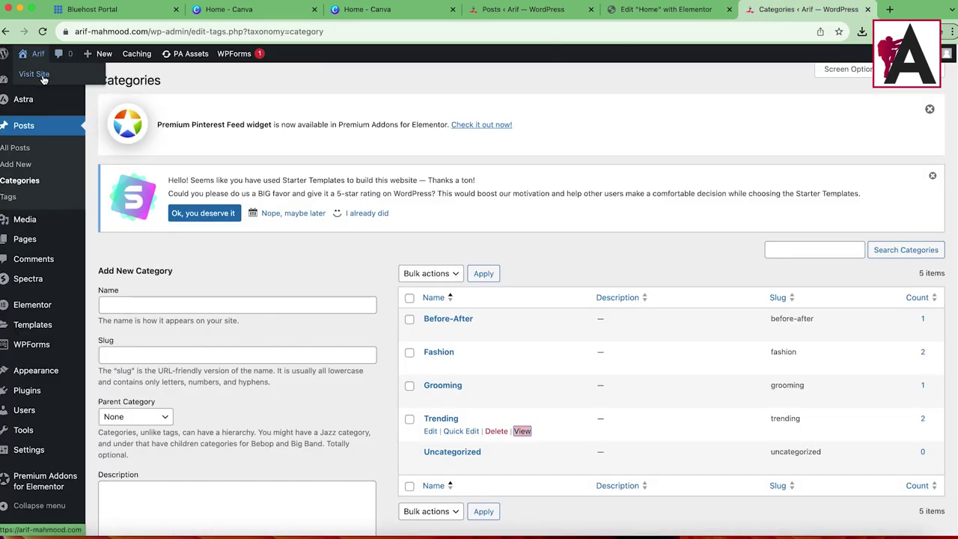
left_click(37, 53)
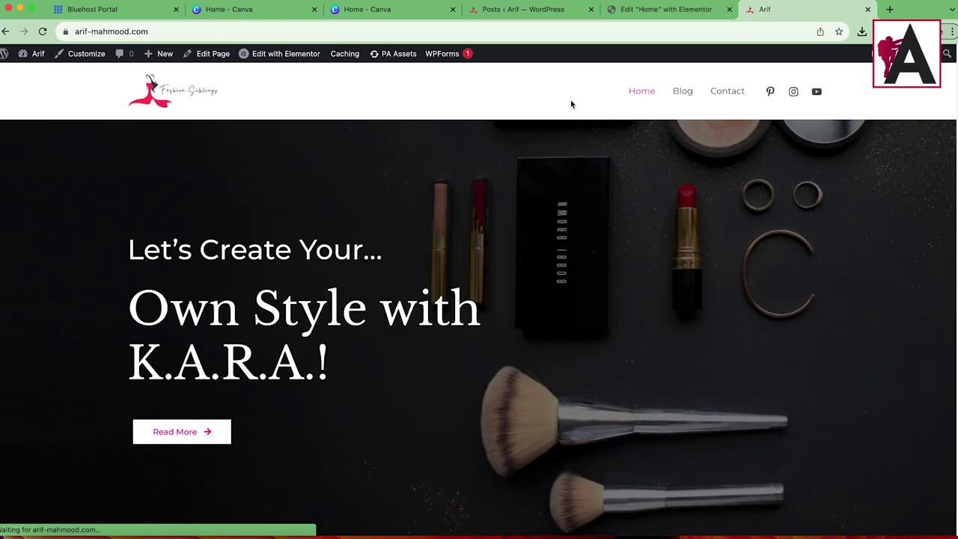
scroll(599, 188, "down", 10)
scroll(520, 392, "down", 3)
left_click(441, 361)
scroll(417, 353, "down", 3)
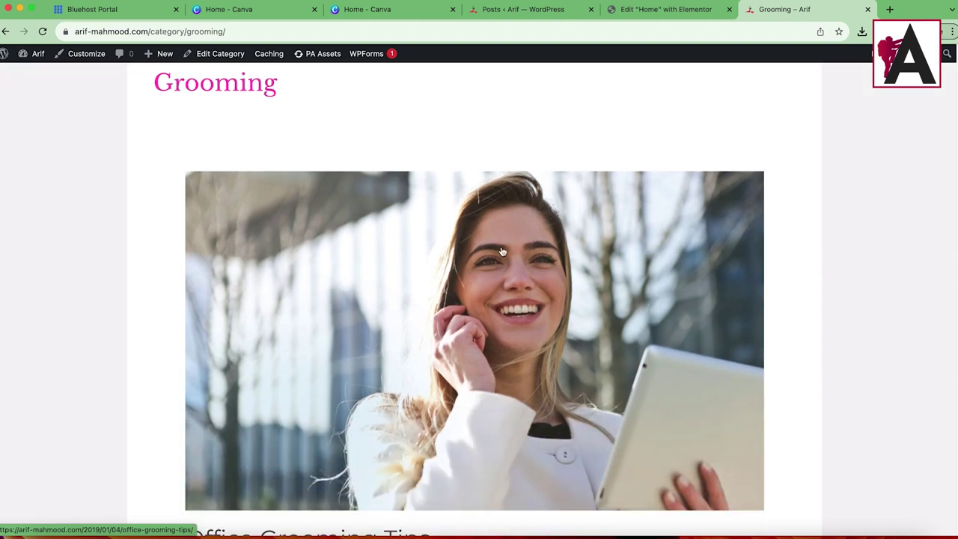
scroll(397, 234, "down", 4)
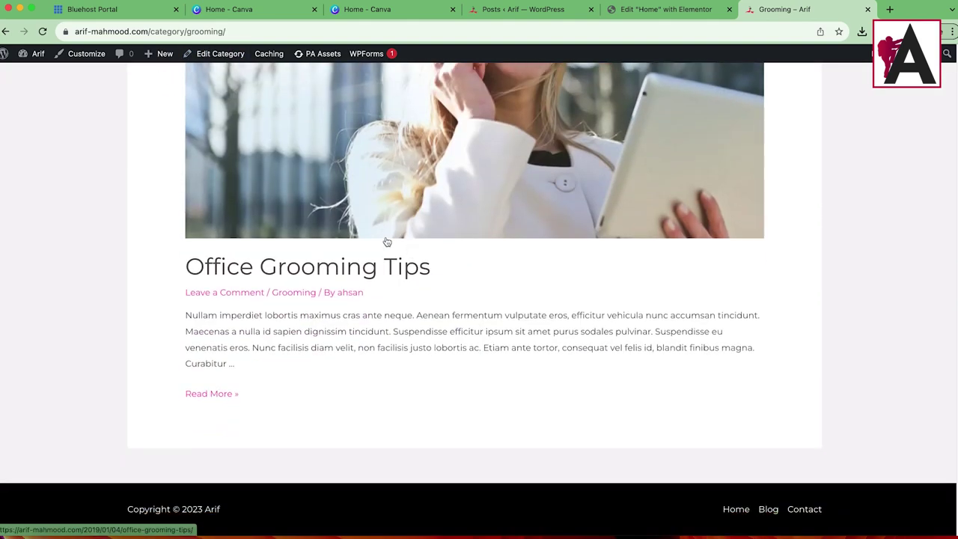
key("alt+Left")
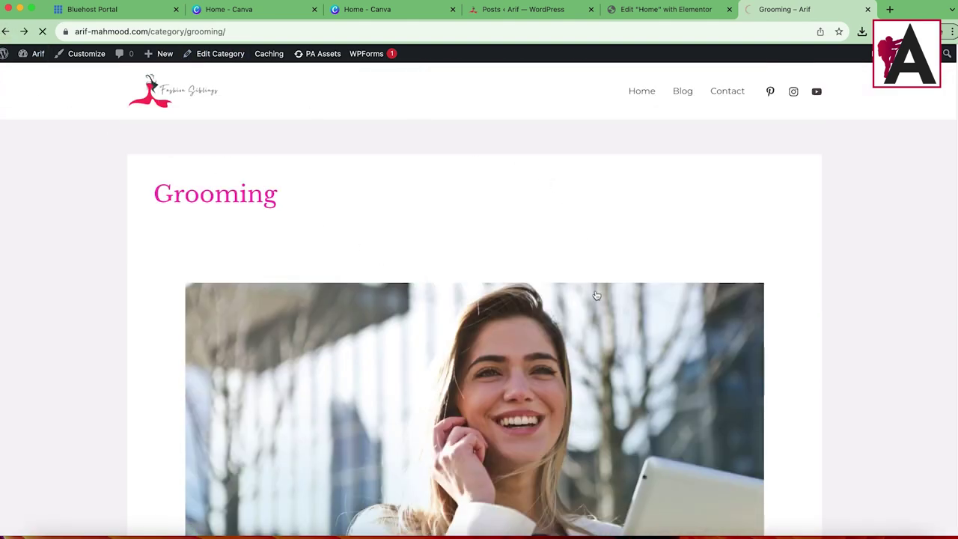
Test the Trending box's link on the live home page, and look through the site's Blog page.
scroll(576, 298, "down", 3)
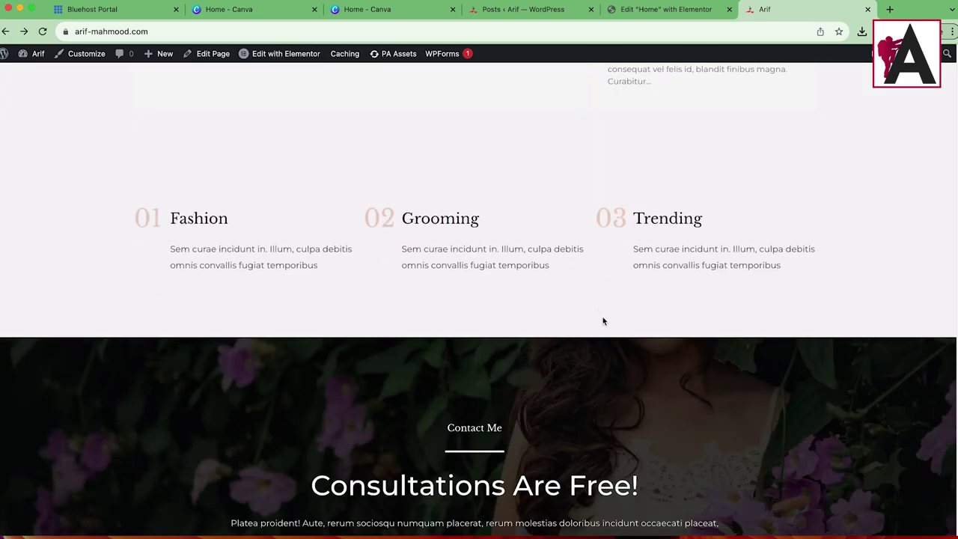
left_click(651, 220)
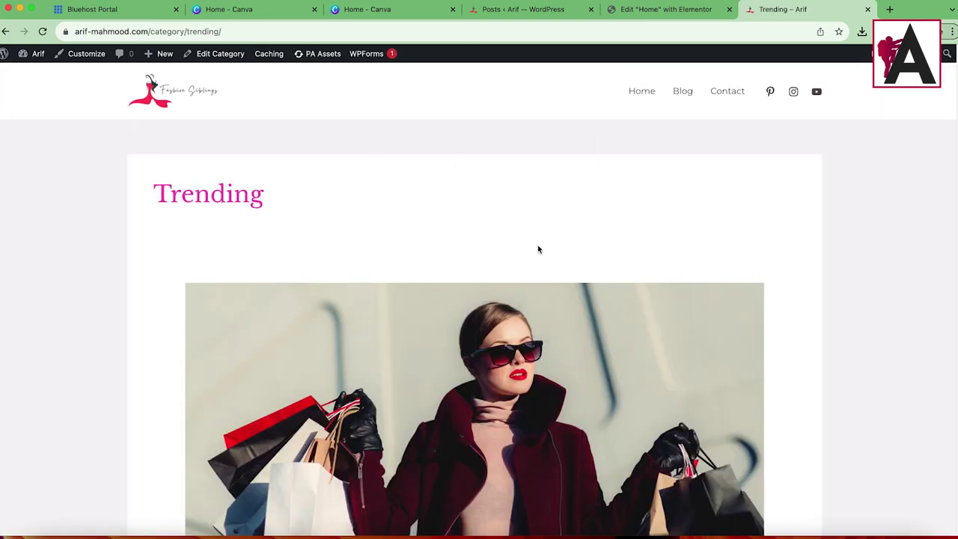
left_click(683, 94)
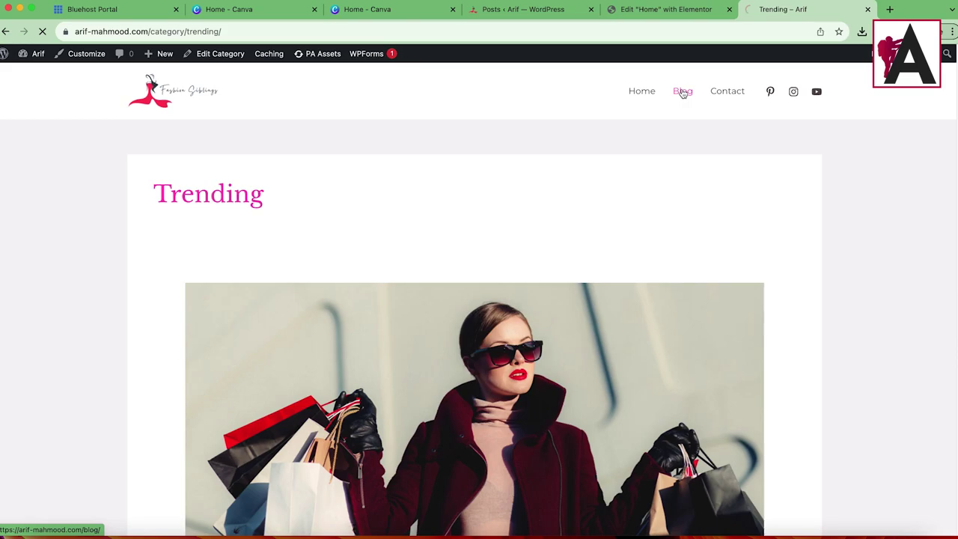
scroll(195, 289, "down", 15)
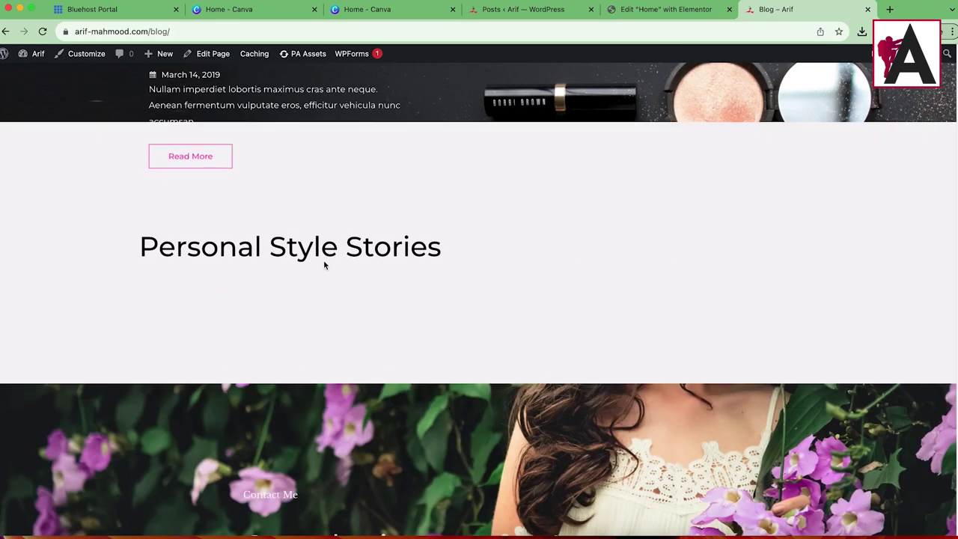
scroll(415, 301, "up", 15)
scroll(416, 301, "down", 15)
scroll(416, 301, "up", 15)
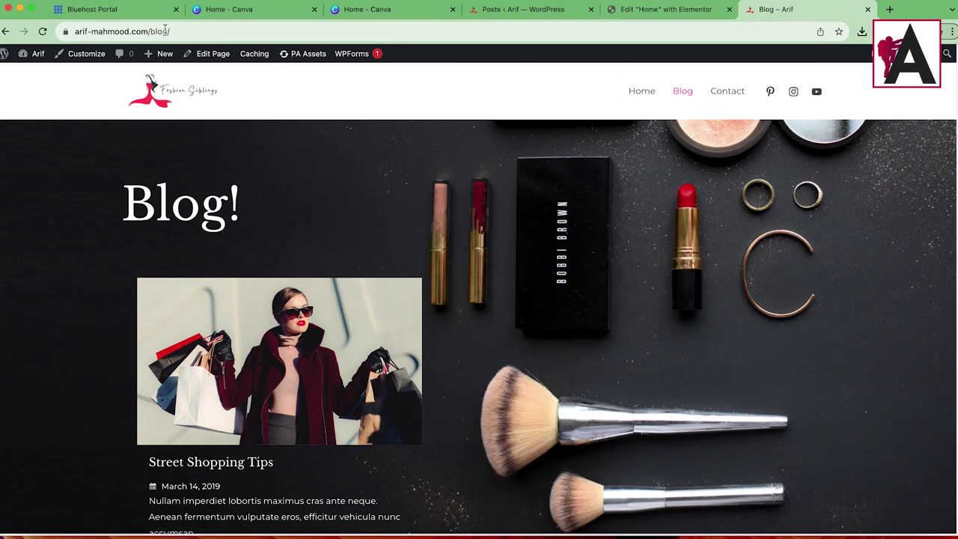
Set Blog as the posts page in the WordPress Reading settings and save the changes.
mouse_move(20, 63)
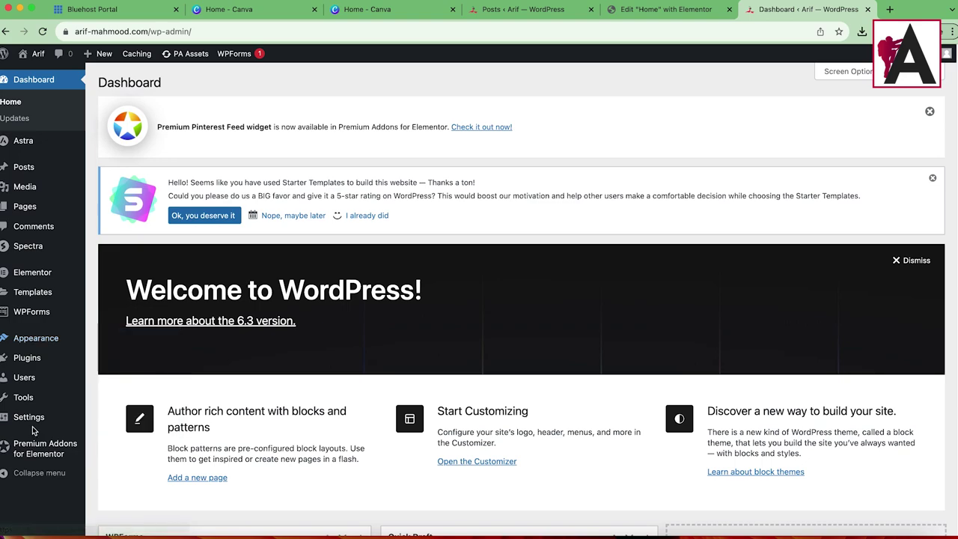
mouse_move(47, 429)
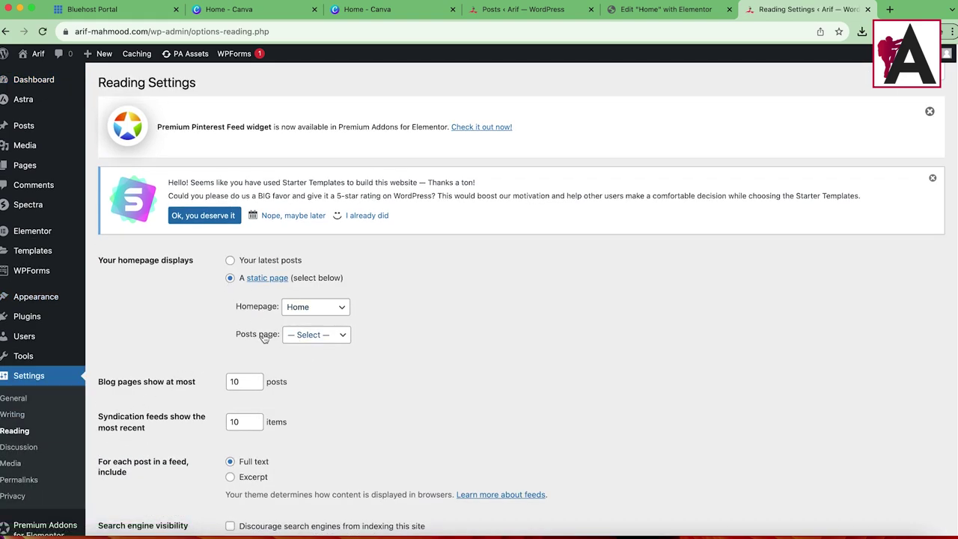
left_click(310, 338)
left_click(315, 349)
scroll(210, 397, "down", 3)
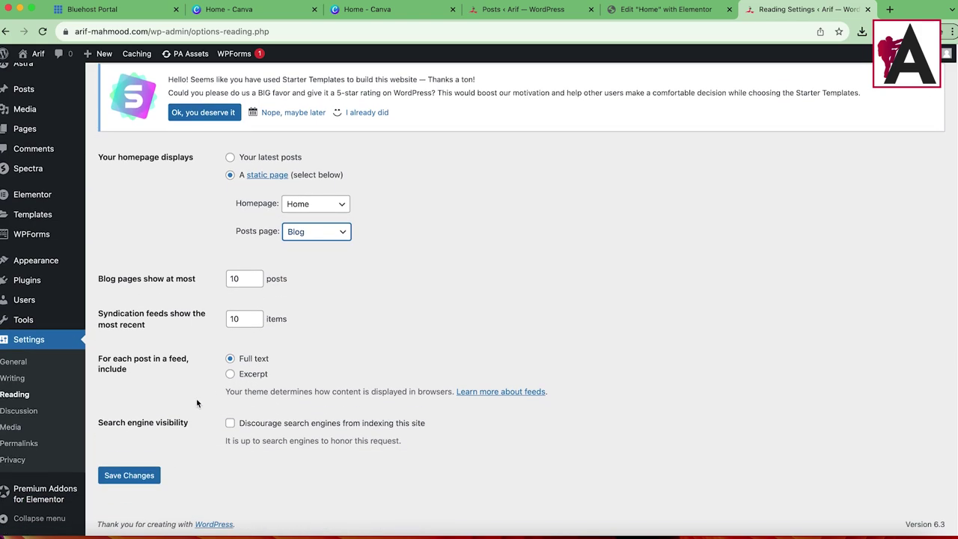
left_click(143, 480)
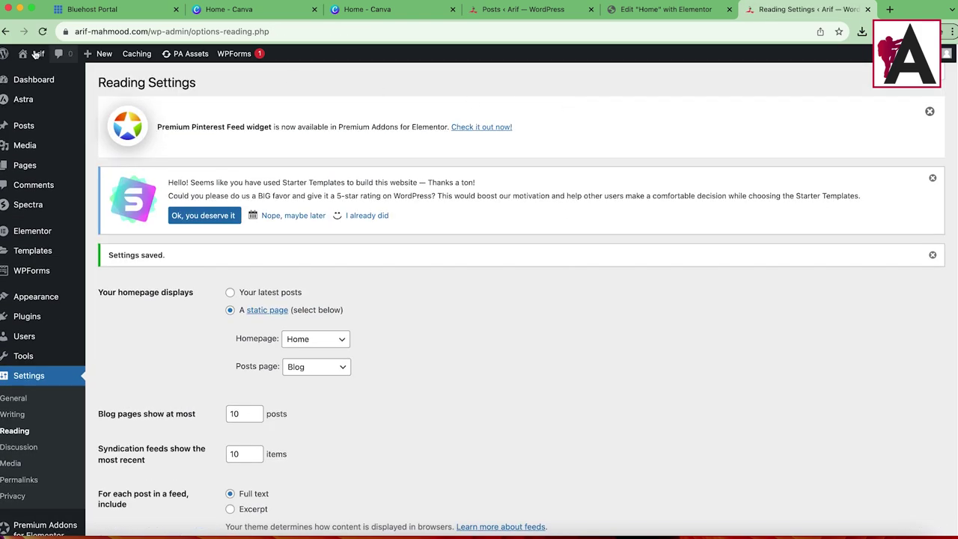
Visit the live site in a separate browser tab and look through the posts on its Blog page.
mouse_move(33, 54)
right_click(43, 74)
left_click(153, 80)
left_click(816, 9)
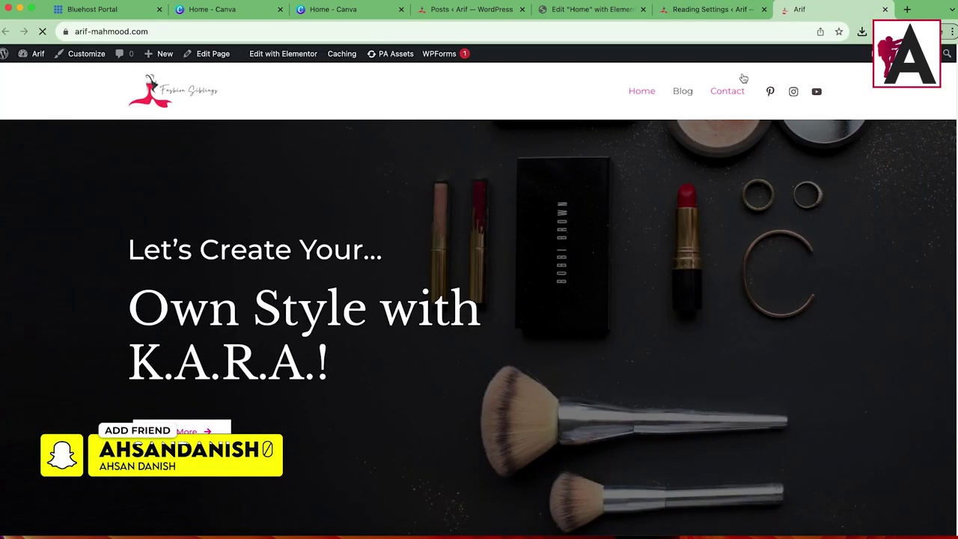
left_click(683, 92)
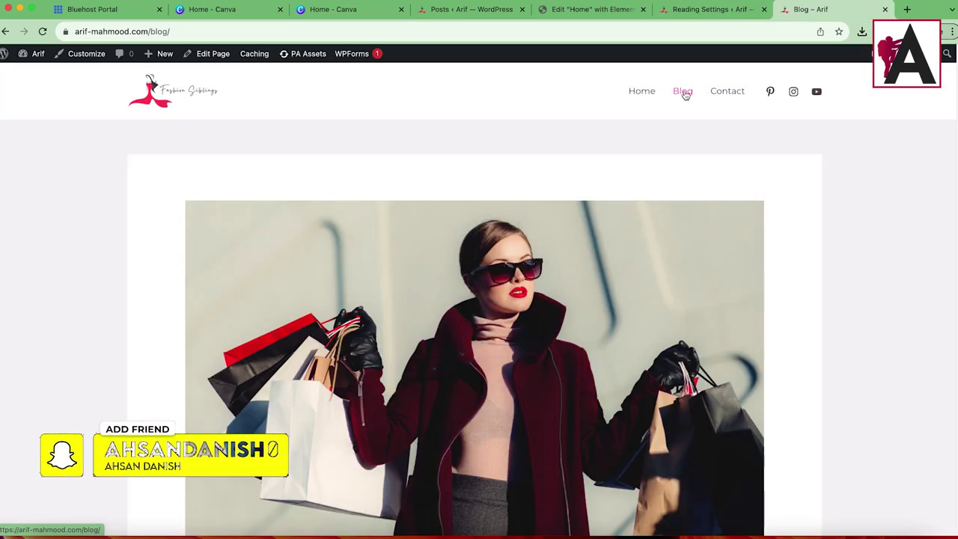
scroll(360, 239, "down", 10)
scroll(392, 265, "down", 20)
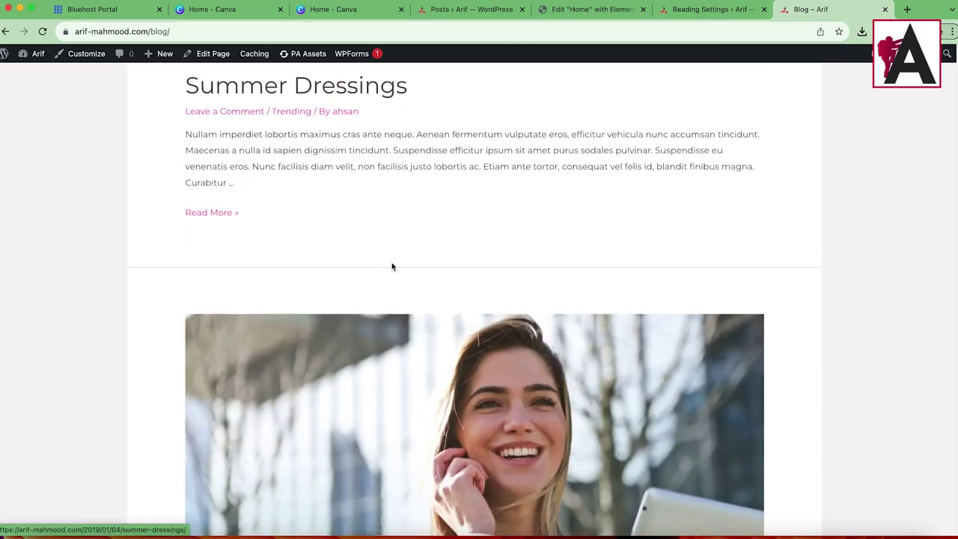
scroll(430, 280, "up", 3)
scroll(438, 265, "up", 15)
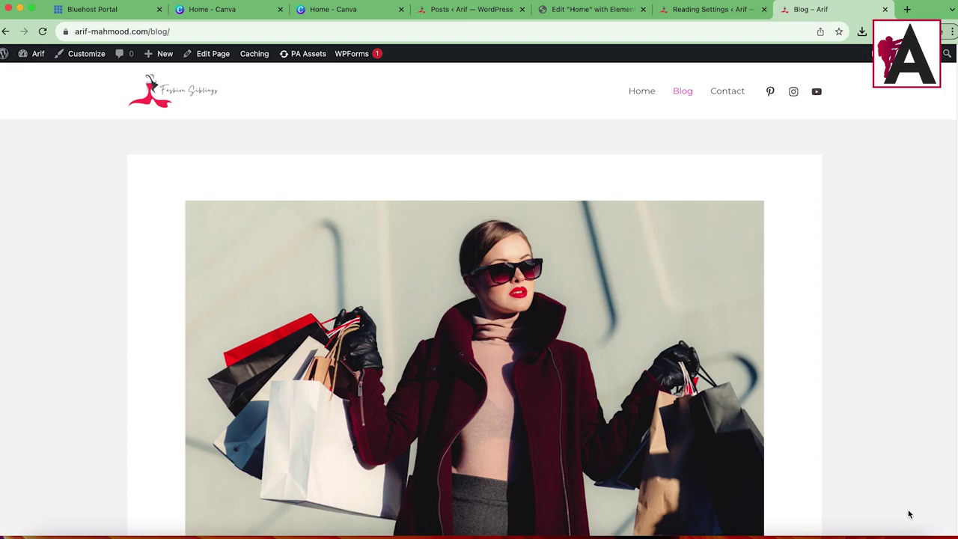
View the Street Shopping Tips post from the Blog page, look through its content, and return to the Blog page.
scroll(481, 284, "down", 5)
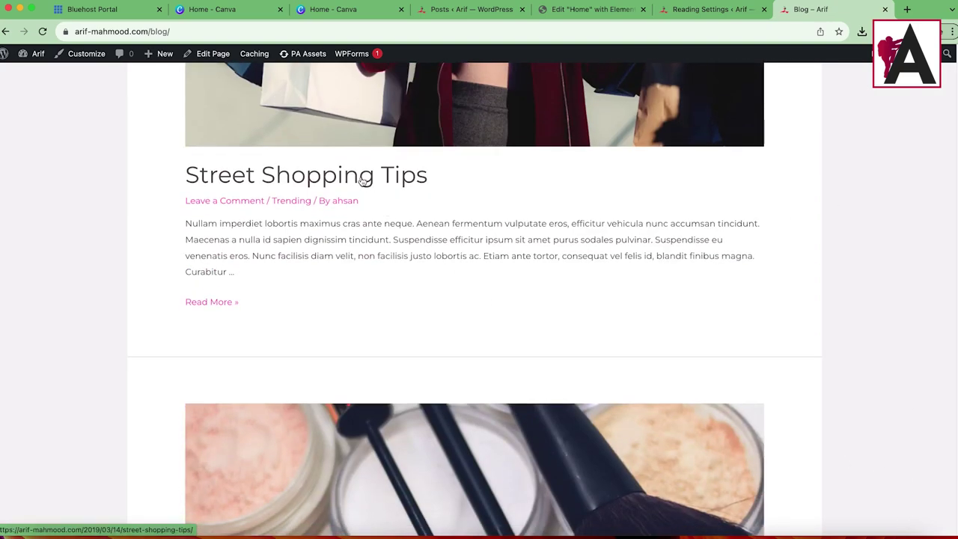
left_click(363, 178)
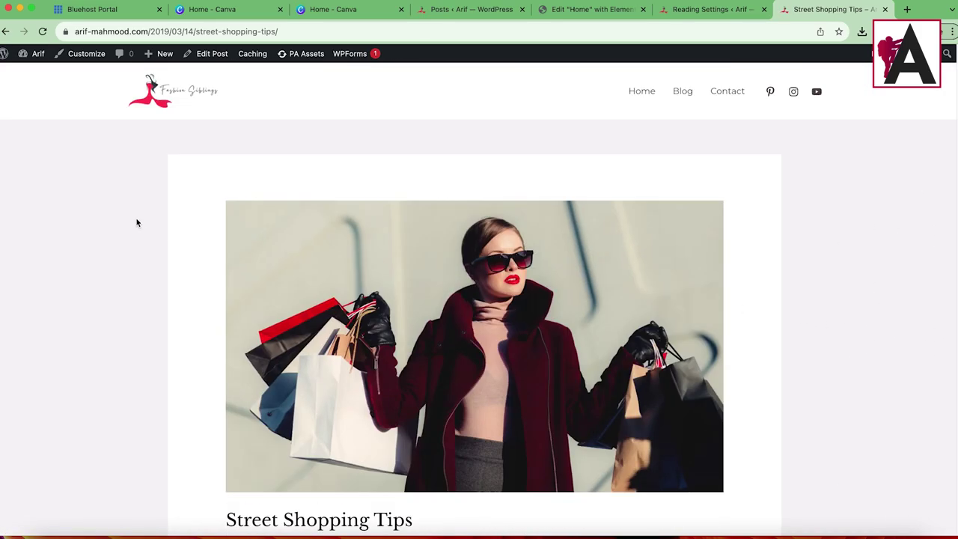
scroll(275, 404, "down", 3)
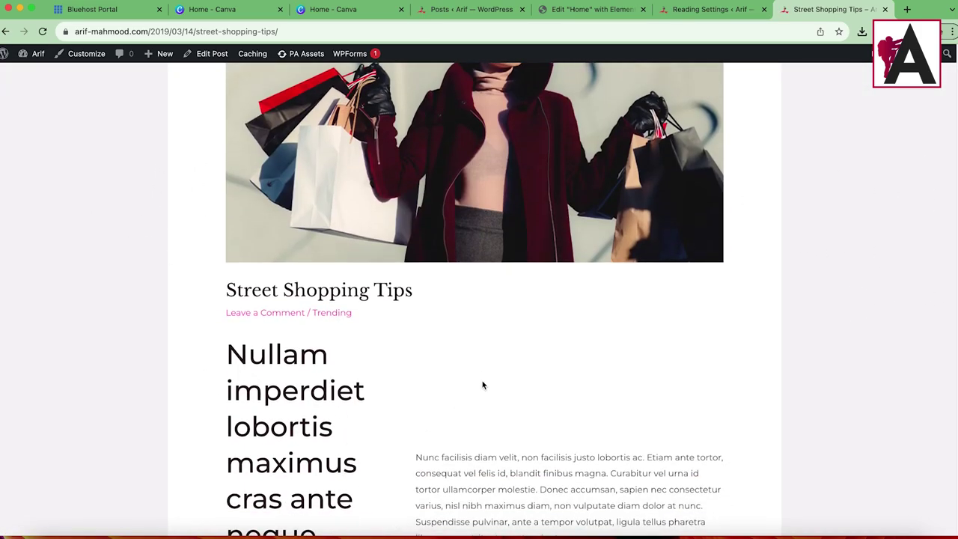
scroll(484, 384, "down", 15)
scroll(420, 332, "up", 20)
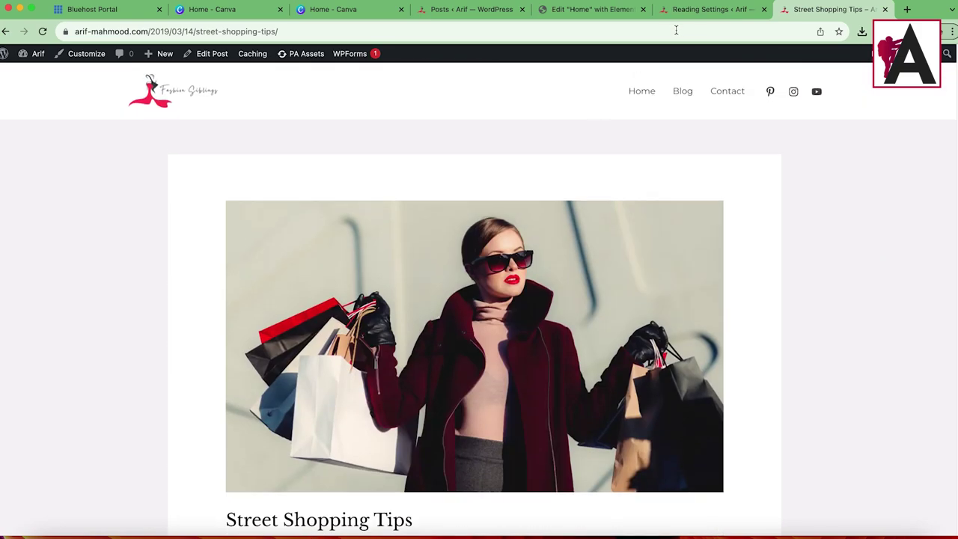
left_click(716, 11)
key("ctrl+Tab")
left_click(5, 32)
scroll(686, 128, "up", 6)
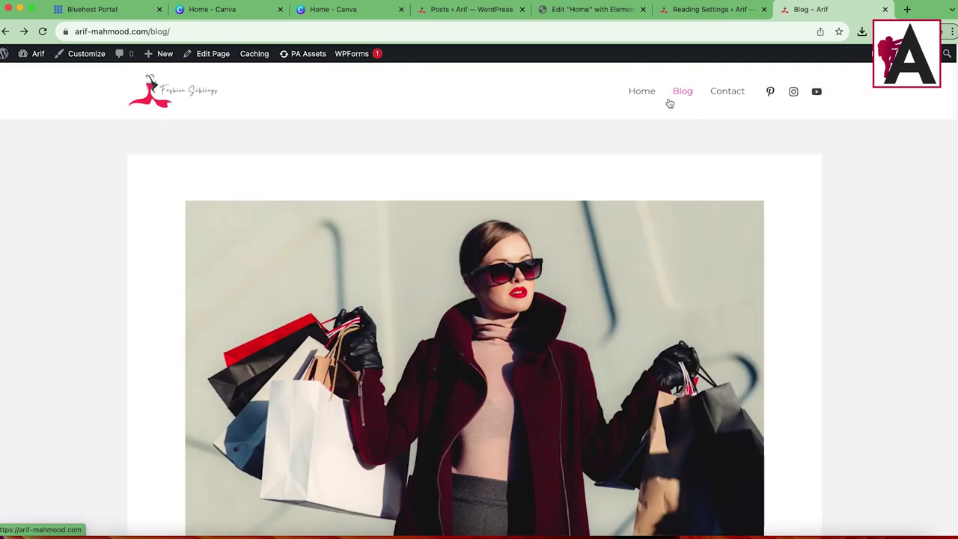
Customize the theme from the Blog page and open the Blog / Archive settings.
left_click(112, 31)
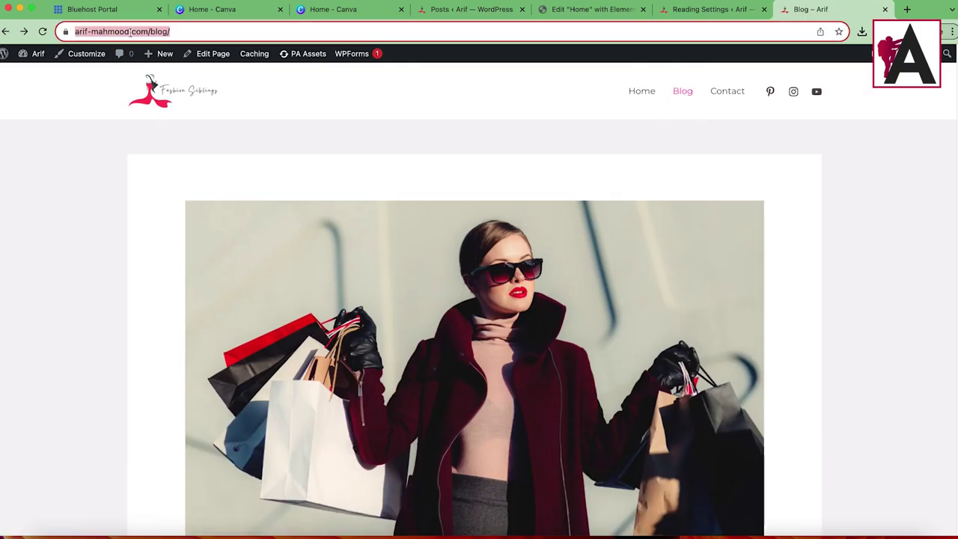
left_click(76, 59)
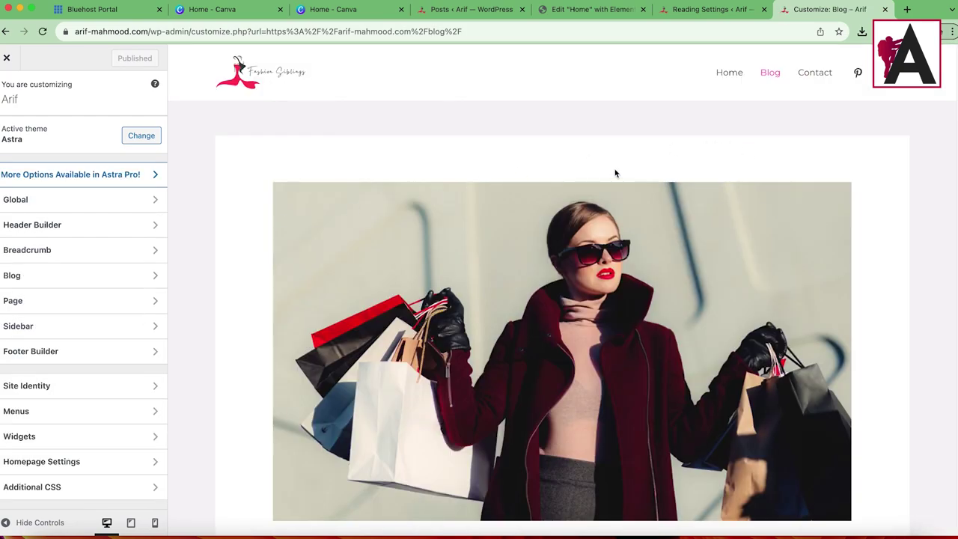
scroll(554, 150, "down", 15)
scroll(547, 291, "up", 5)
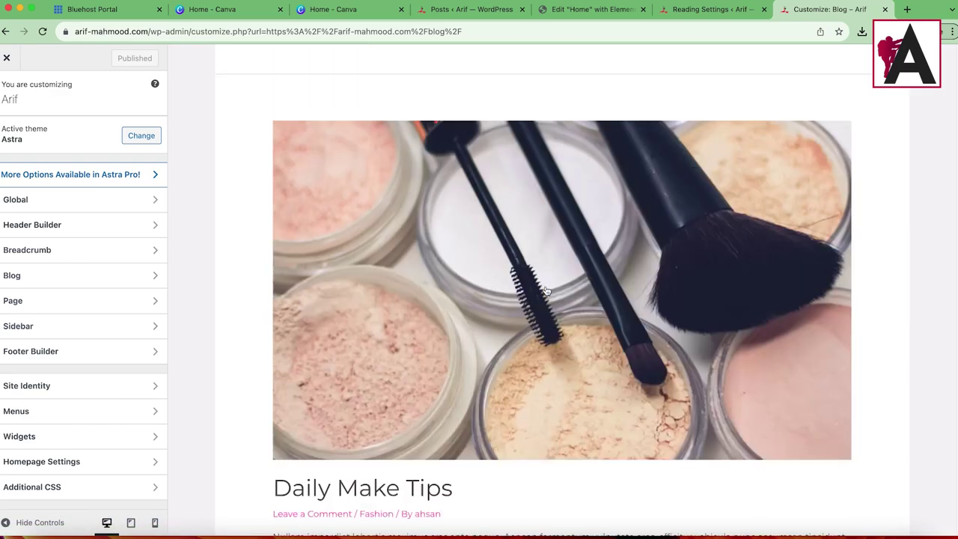
scroll(547, 290, "up", 10)
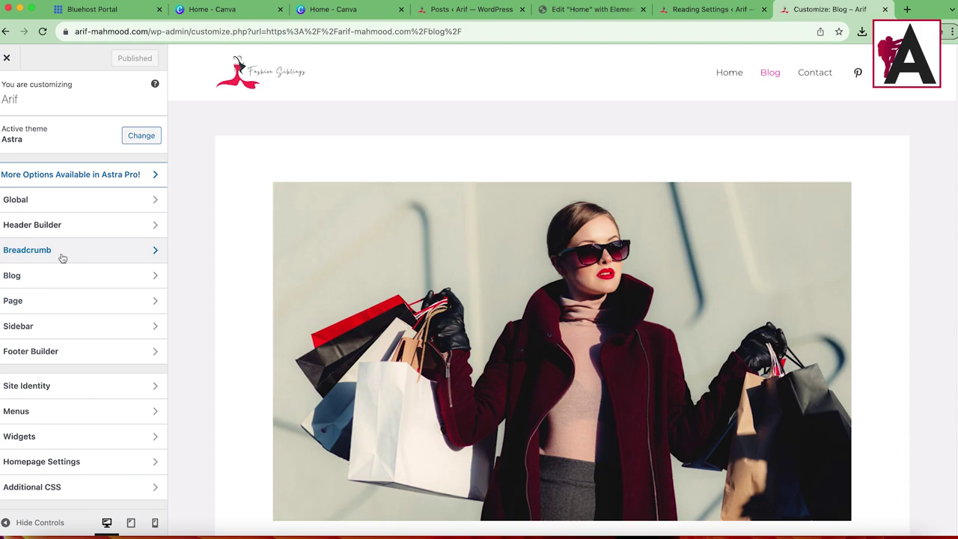
left_click(68, 276)
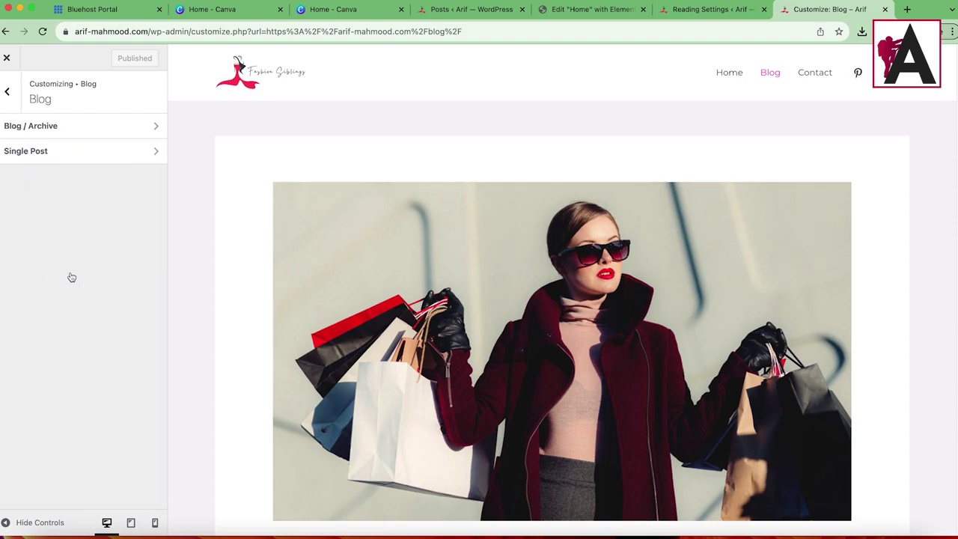
left_click(37, 132)
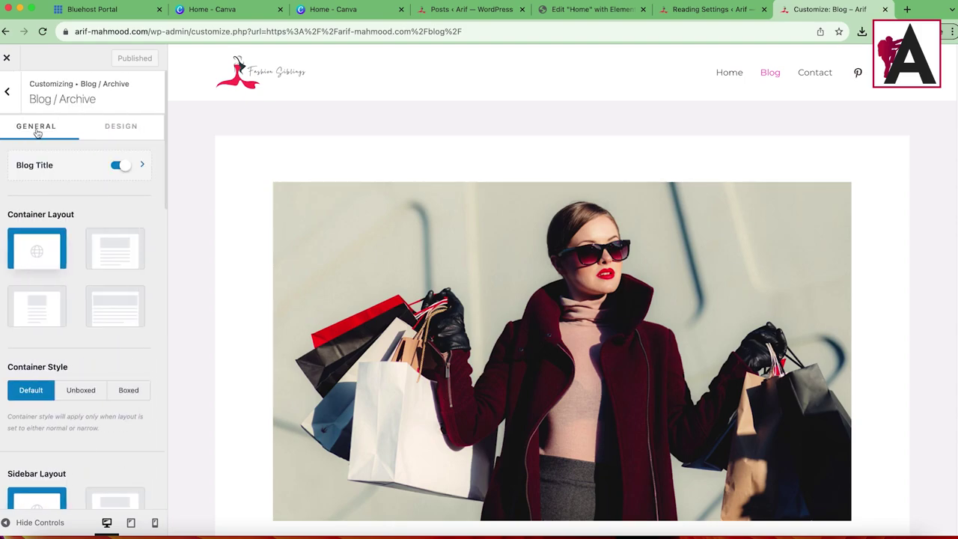
Set the blog archive's sidebar layout to the one with the sidebar to the right of the posts.
scroll(492, 281, "down", 5)
scroll(491, 281, "down", 15)
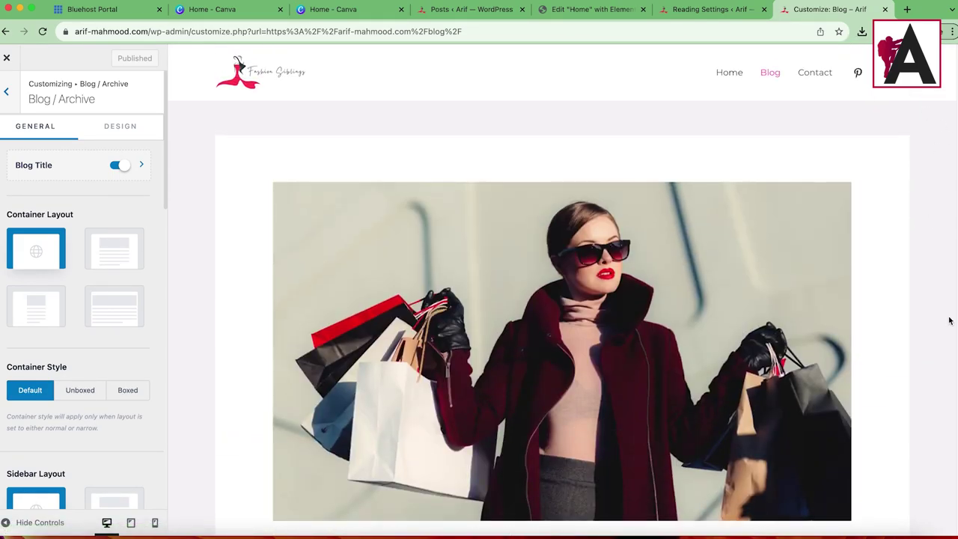
scroll(117, 312, "down", 1)
scroll(110, 322, "down", 5)
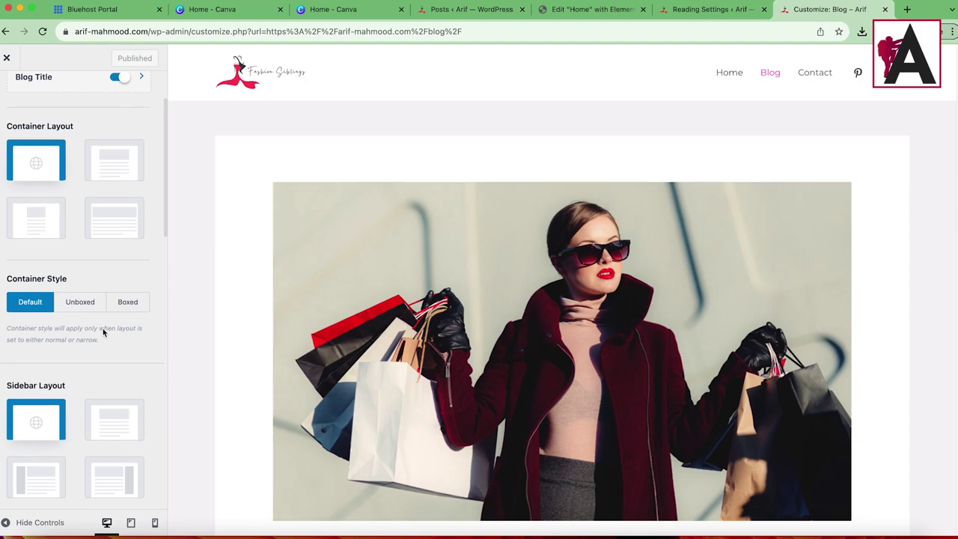
left_click(114, 380)
scroll(114, 337, "down", 5)
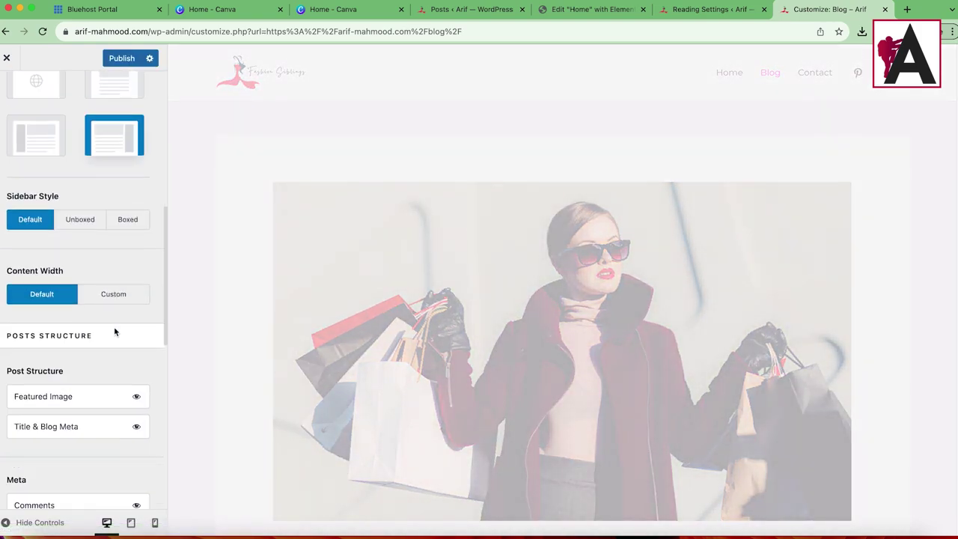
scroll(86, 341, "up", 2)
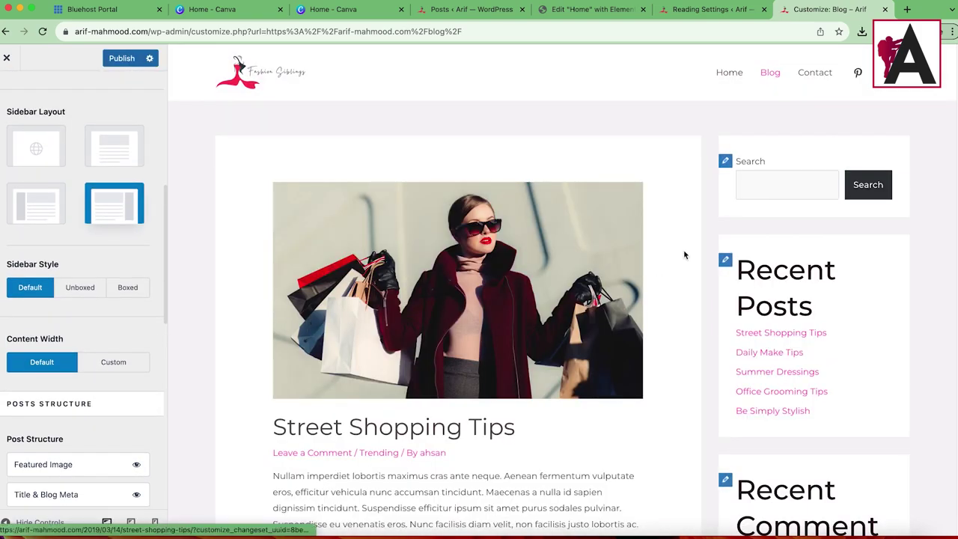
Examine the sidebar widgets in the Blog page preview and the remaining Blog / Archive options.
scroll(778, 297, "down", 5)
scroll(796, 295, "down", 5)
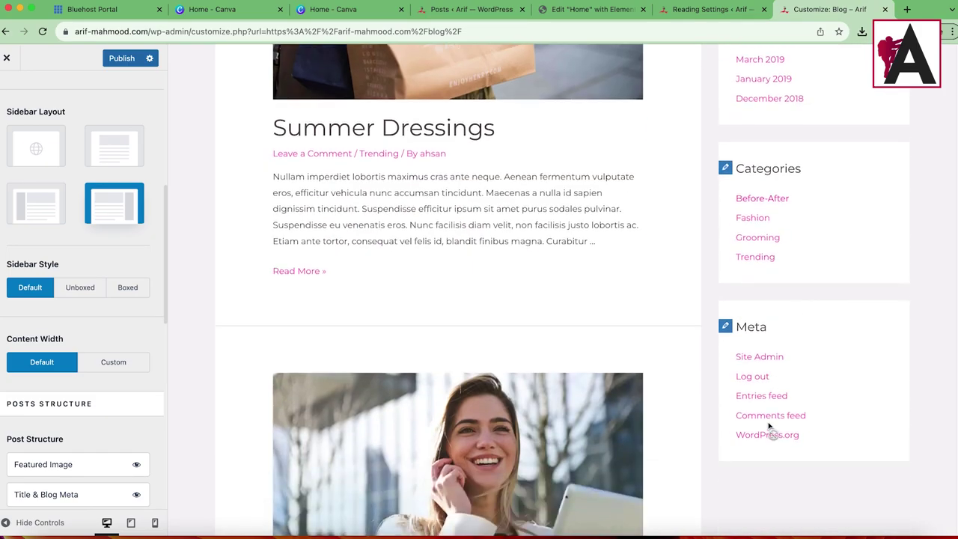
scroll(57, 387, "down", 7)
scroll(66, 367, "up", 12)
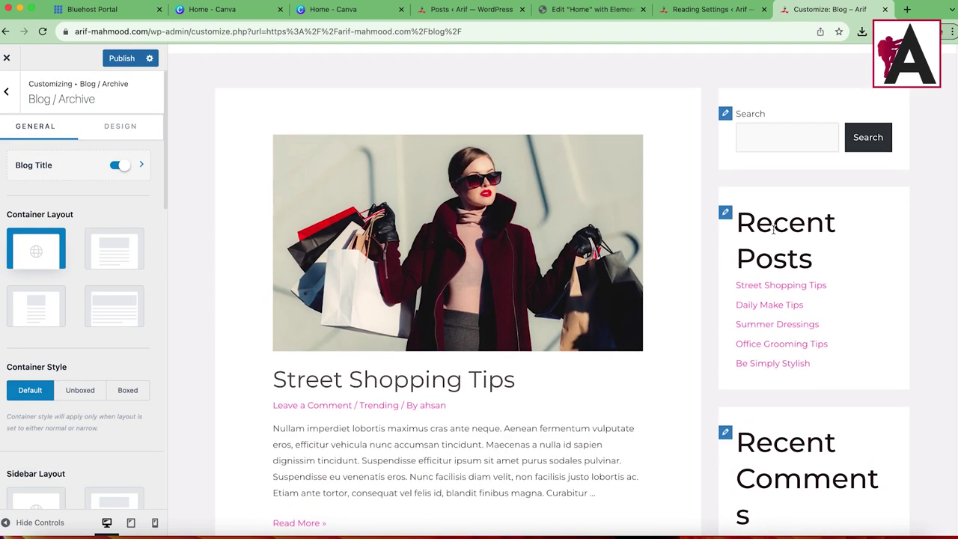
scroll(75, 327, "down", 3)
scroll(74, 296, "down", 8)
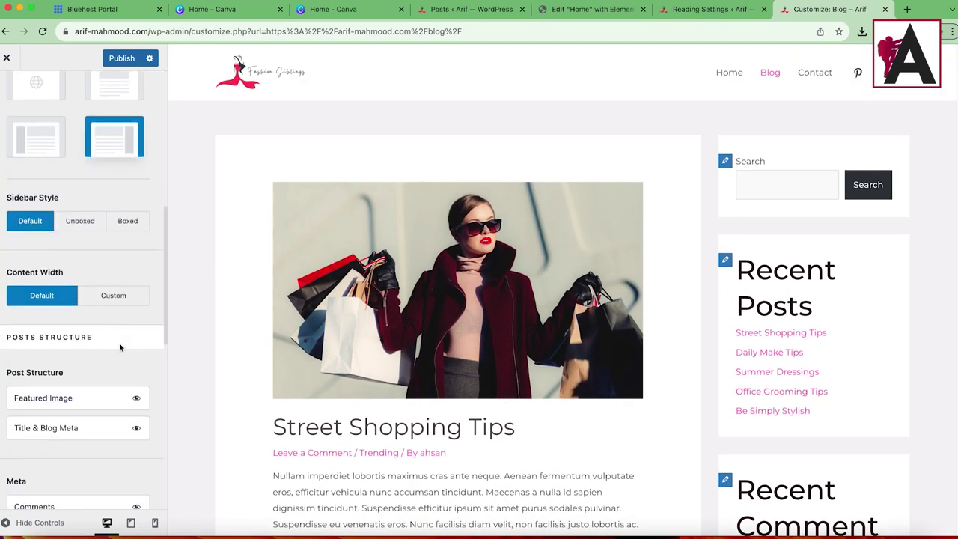
scroll(76, 348, "down", 3)
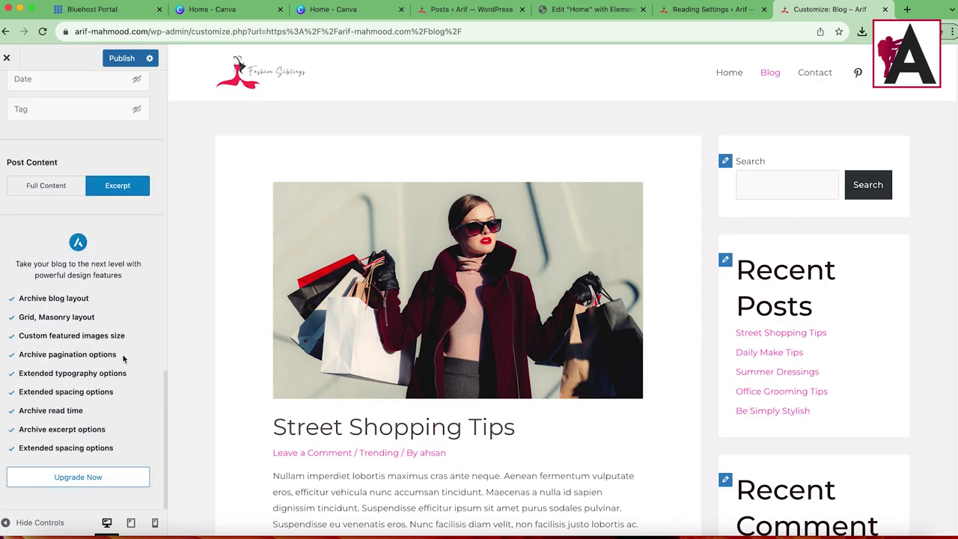
Try the Unboxed container style for the blog archive, and set it to Boxed.
scroll(77, 466, "up", 15)
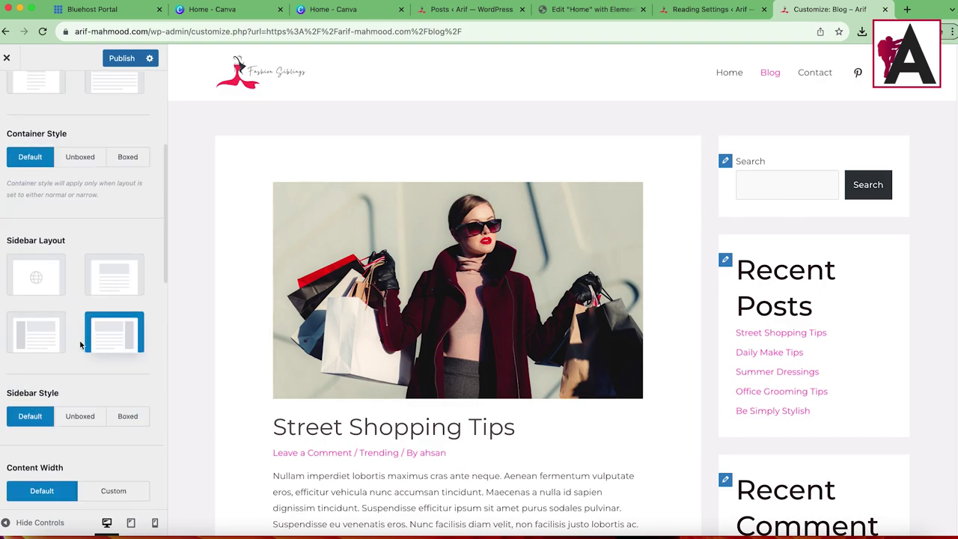
scroll(83, 348, "up", 1)
left_click(75, 330)
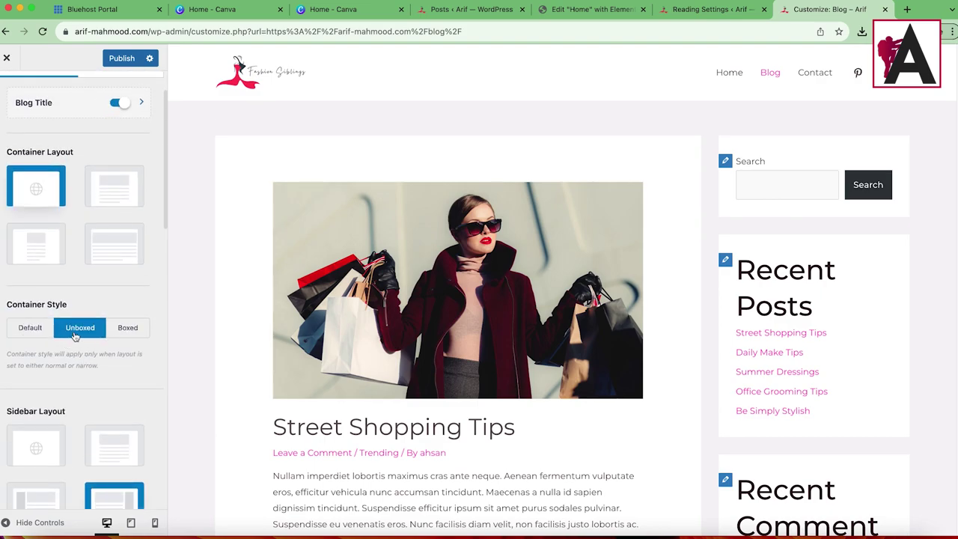
left_click(129, 329)
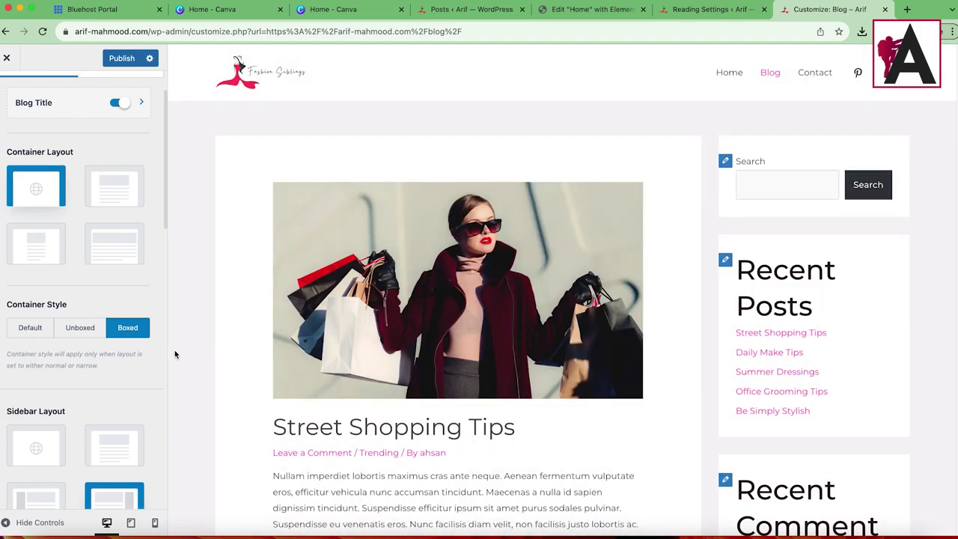
Set the blog archive's container style to Default, and review its Design options including the upgrade feature list.
left_click(30, 328)
scroll(116, 157, "up", 2)
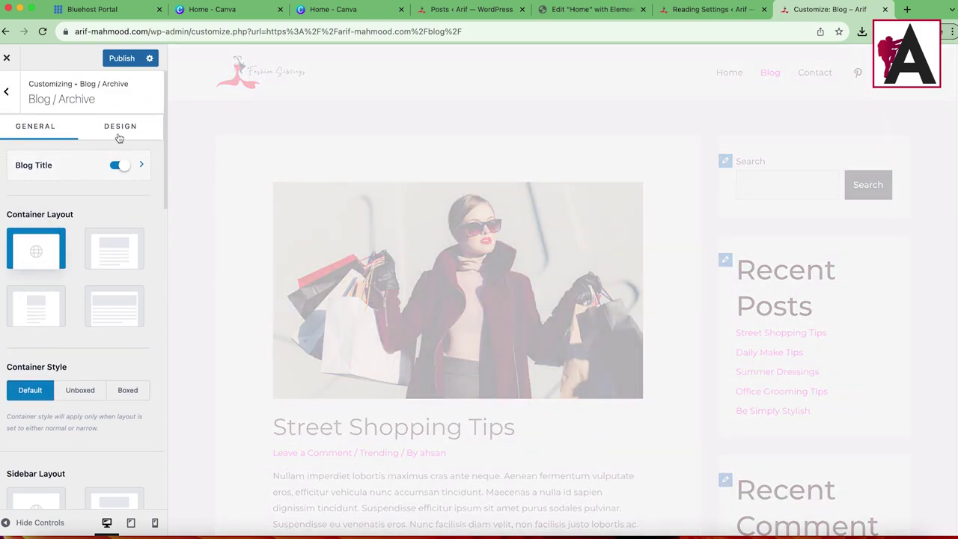
left_click(119, 137)
left_click_drag(1, 277, 88, 296)
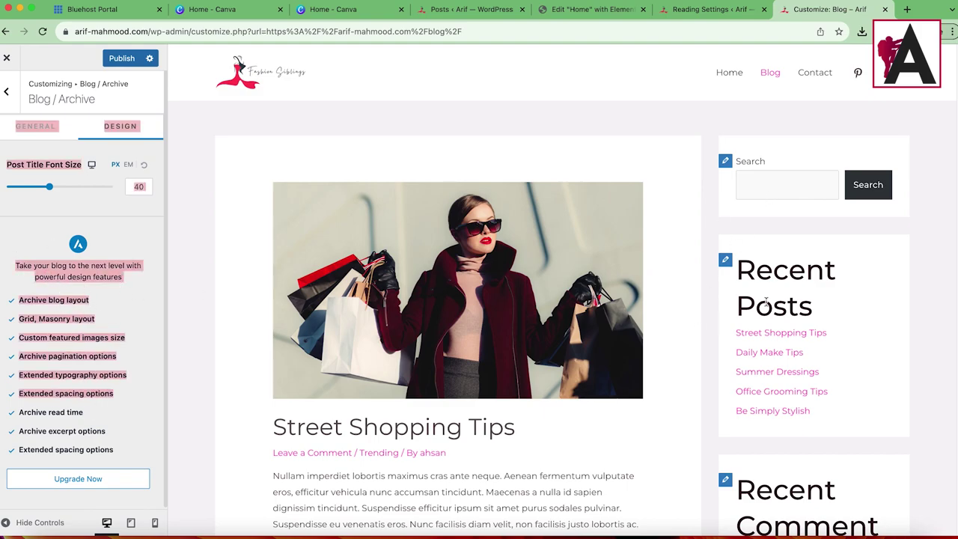
left_click(24, 259)
left_click_drag(21, 258, 111, 453)
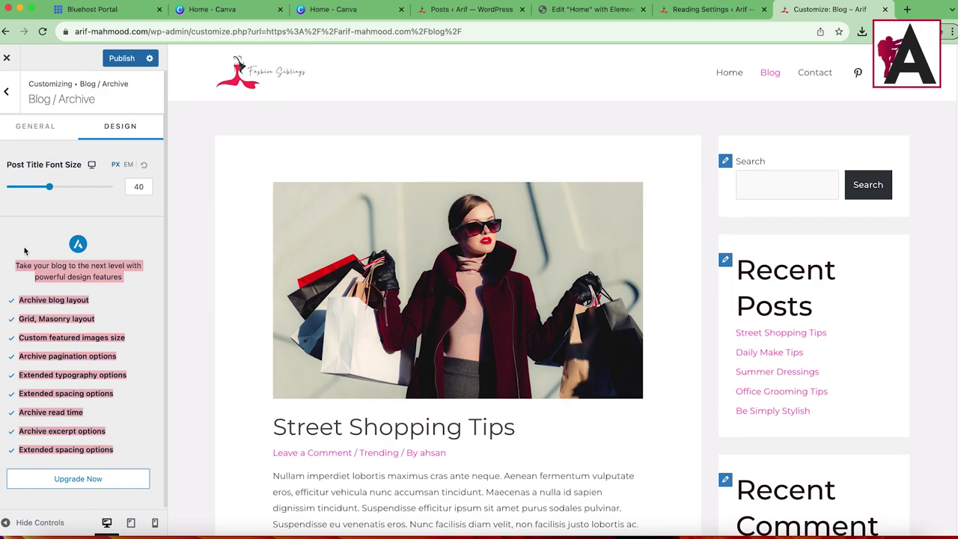
Return to the main Blog settings and look through the posts and sidebar in the page preview.
left_click(5, 98)
scroll(444, 317, "down", 4)
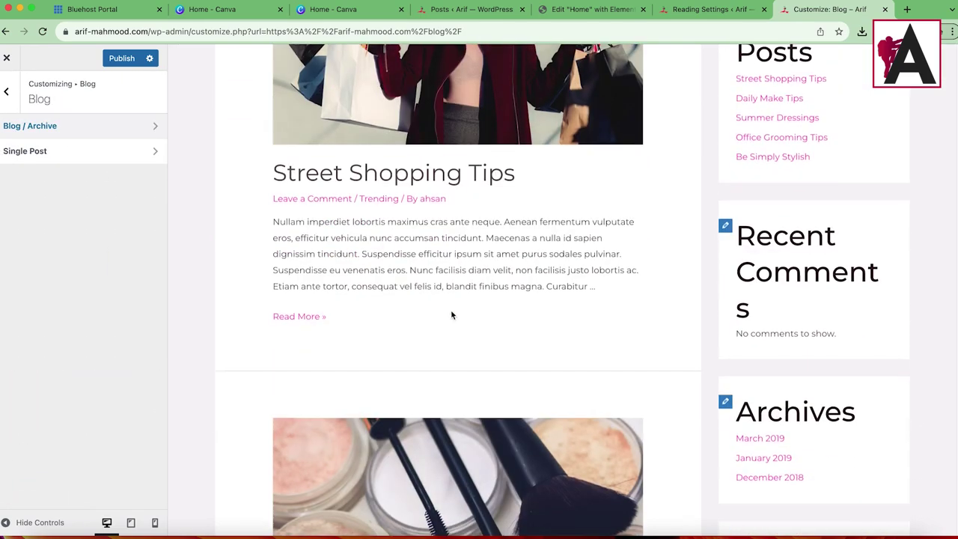
scroll(443, 253, "up", 4)
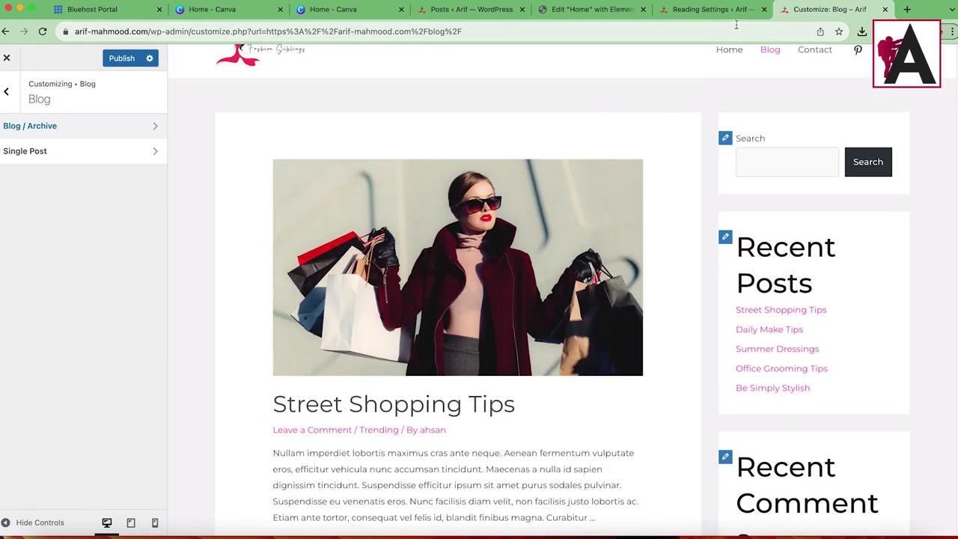
scroll(441, 392, "up", 1)
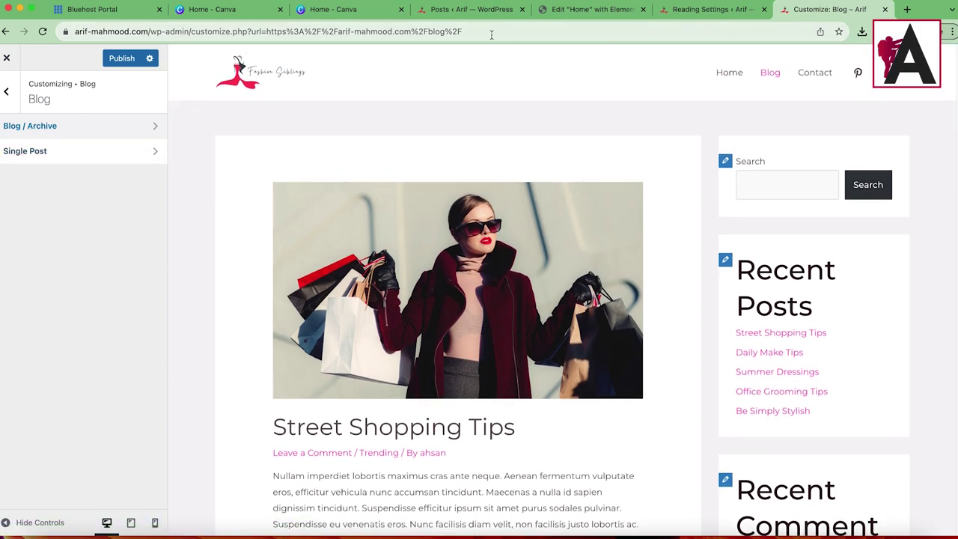
Cancel leaving the customizer and publish the blog archive changes.
left_click_drag(148, 32, 721, 43)
key("BackSpace")
key("Return")
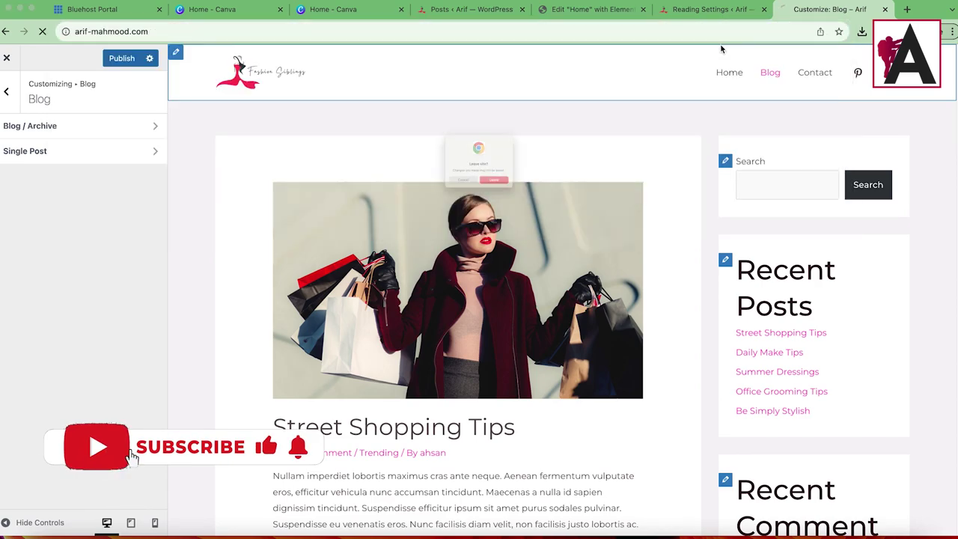
left_click(444, 202)
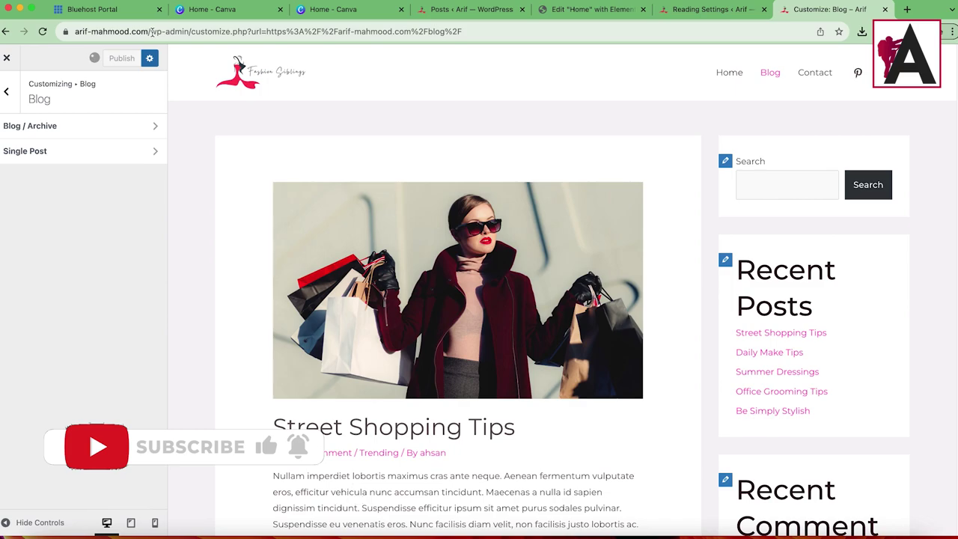
Load the live site's home page and check the Blog page's posts and sidebar.
left_click_drag(153, 32, 601, 31)
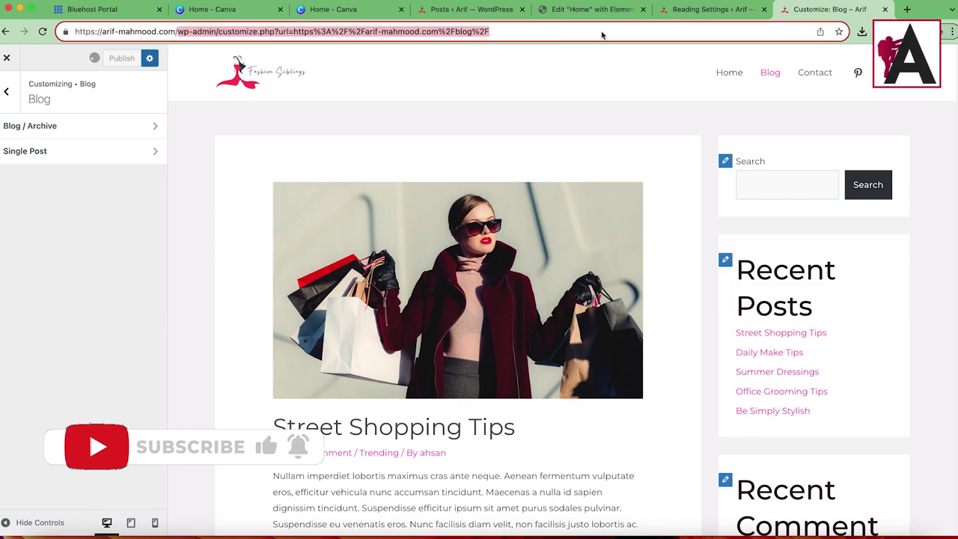
key("BackSpace")
key("Return")
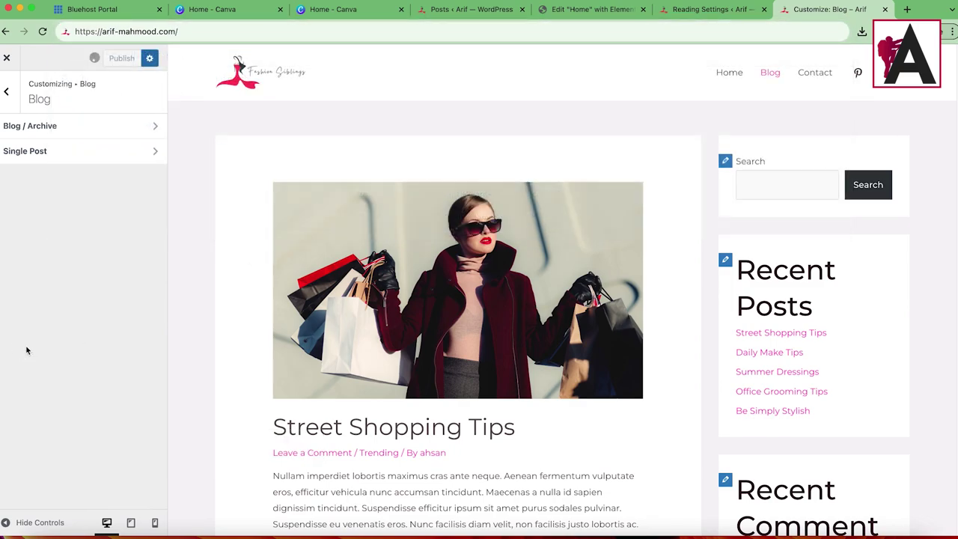
left_click(288, 31)
key("Return")
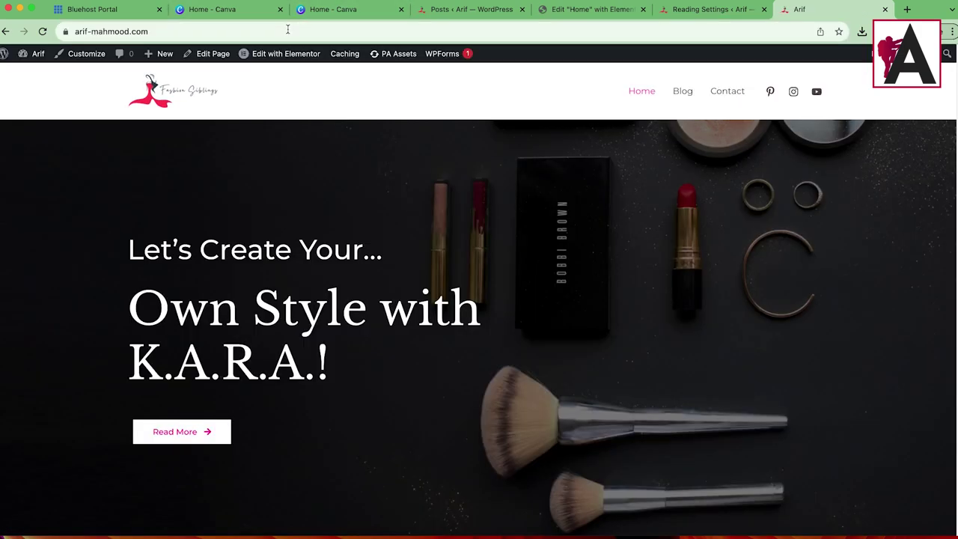
left_click(671, 94)
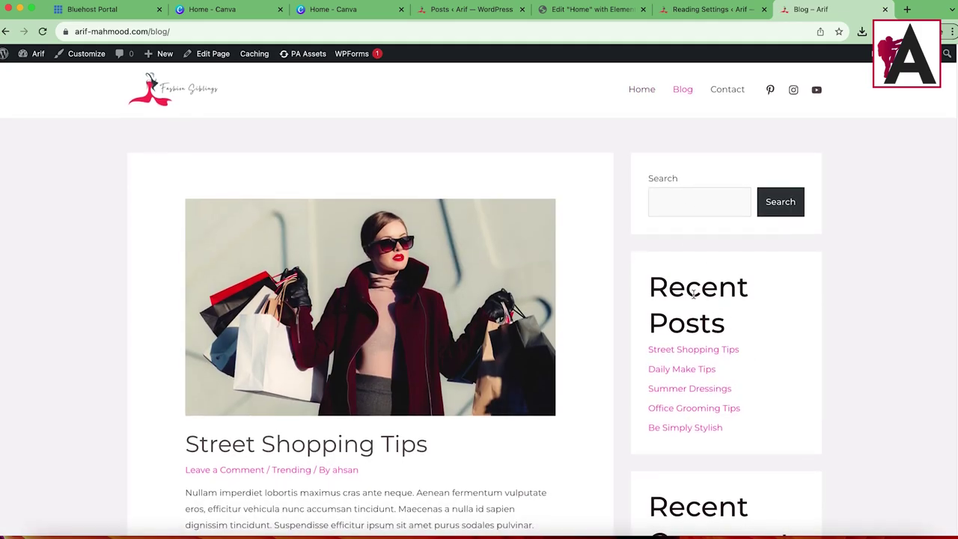
scroll(693, 294, "down", 5)
scroll(679, 412, "up", 5)
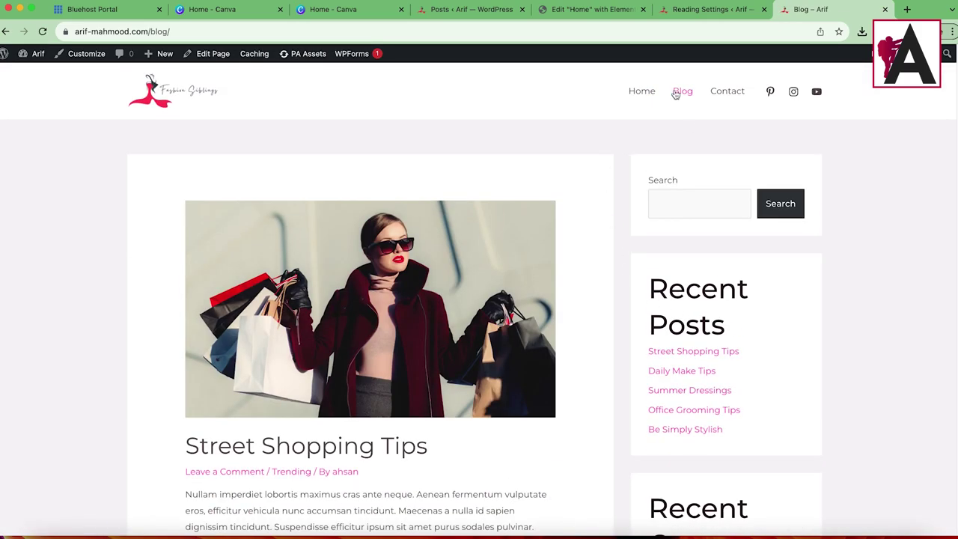
Open the Street Shopping Tips post from the Blog page and check its layout.
left_click(423, 302)
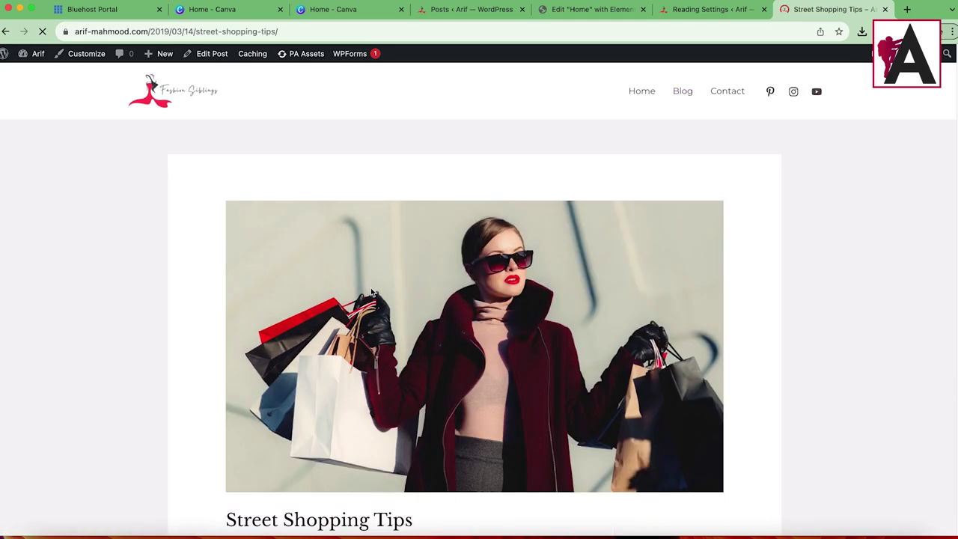
scroll(909, 182, "down", 10)
scroll(926, 357, "up", 10)
scroll(475, 308, "up", 3)
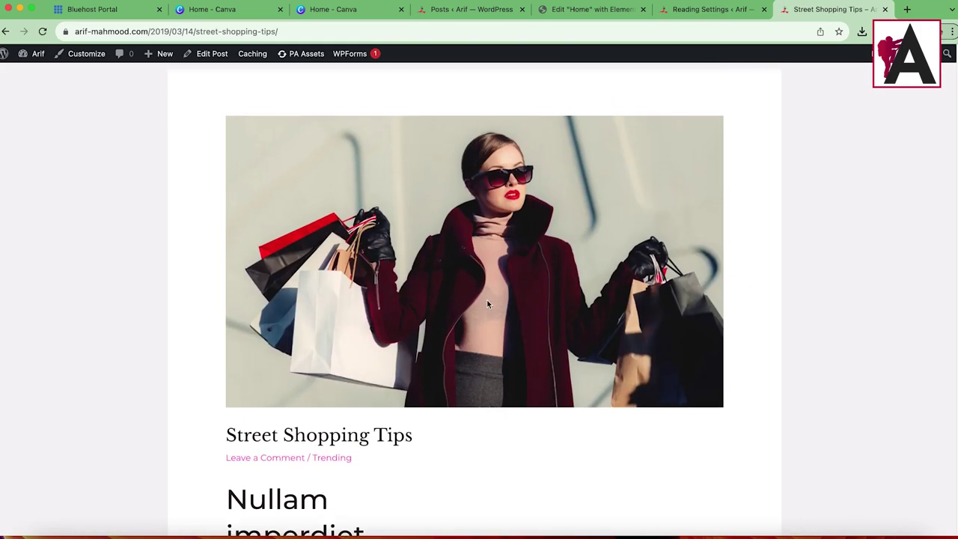
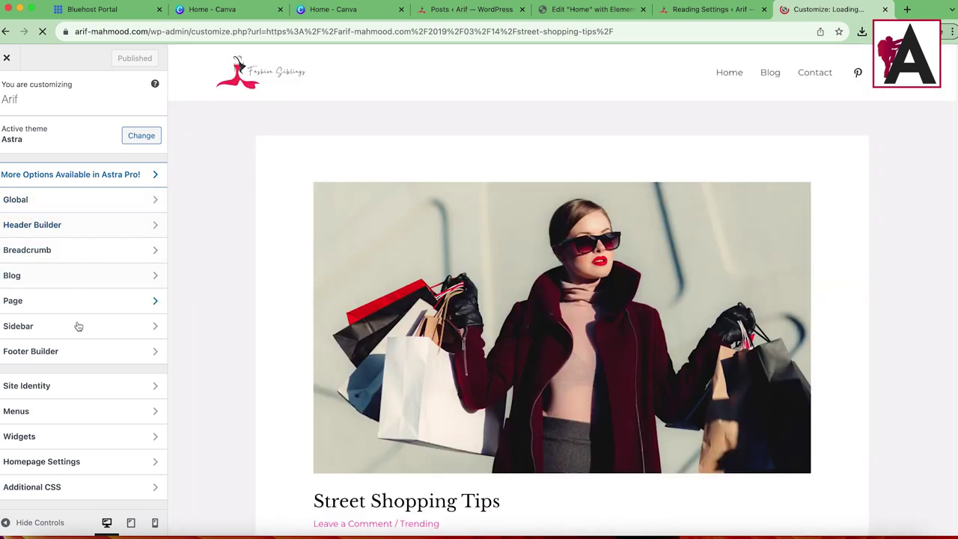
Set the sidebar layout for single blog posts to Right Sidebar and check the result in the preview.
left_click(54, 275)
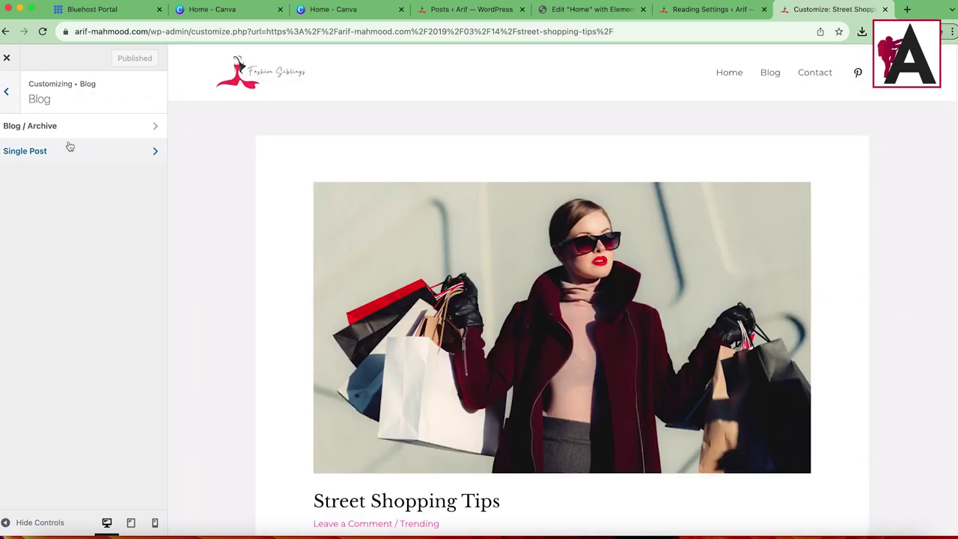
left_click(74, 151)
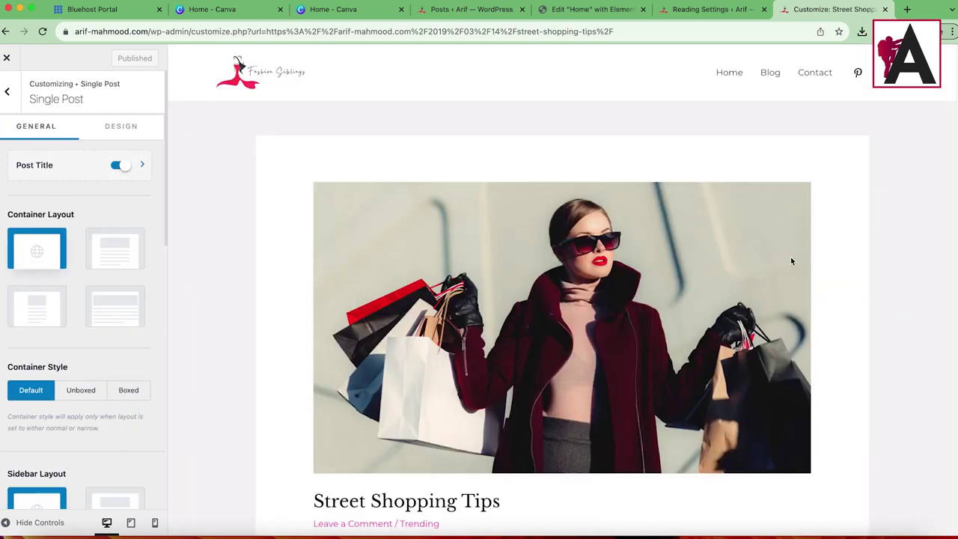
scroll(125, 366, "down", 5)
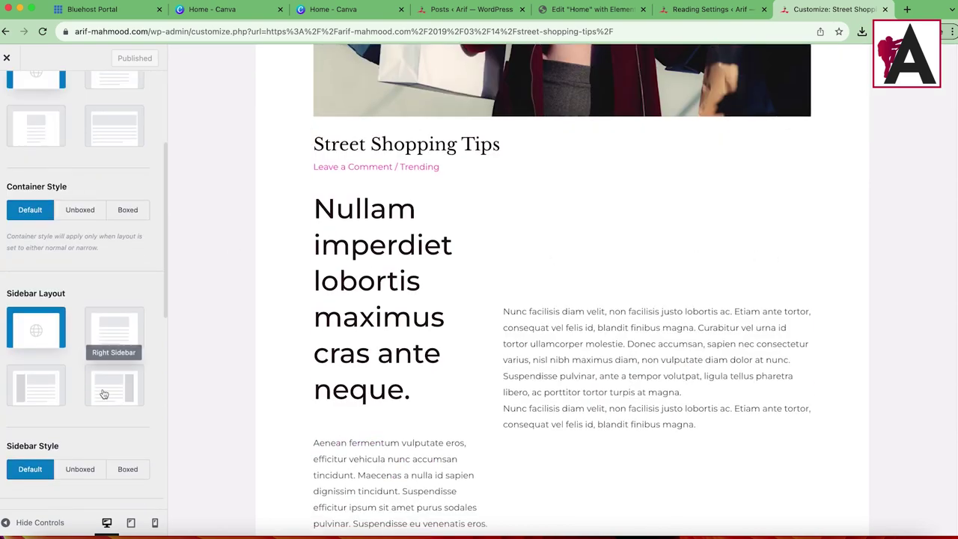
left_click(113, 385)
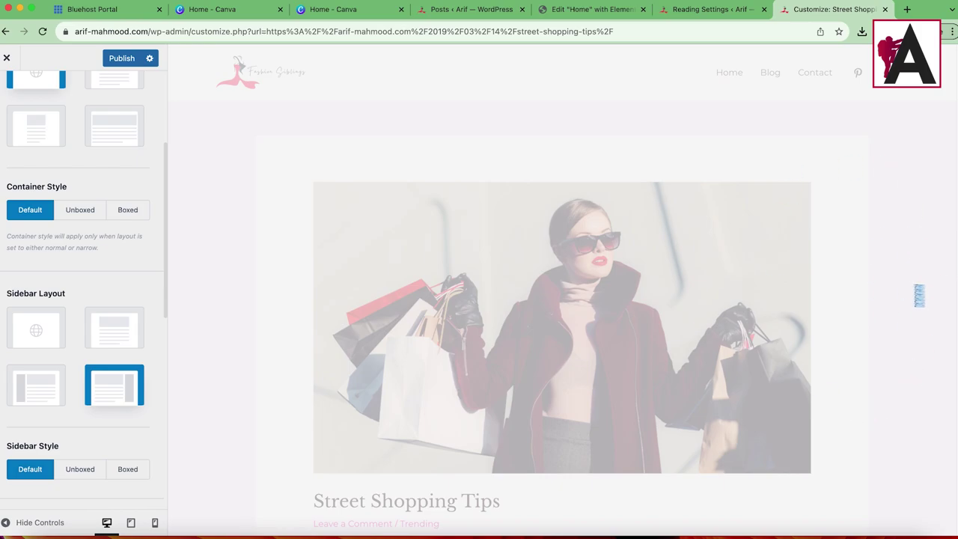
scroll(783, 474, "down", 5)
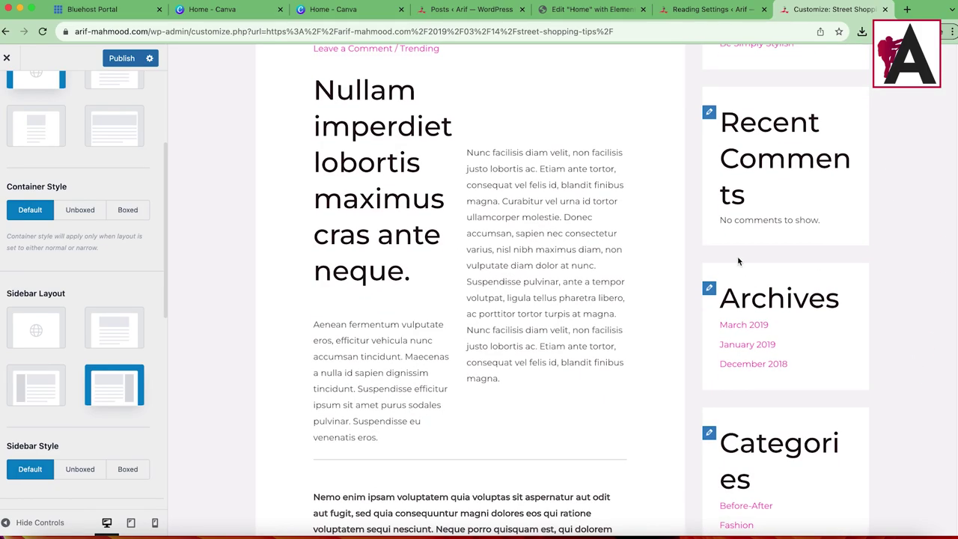
scroll(153, 263, "up", 3)
scroll(690, 197, "up", 5)
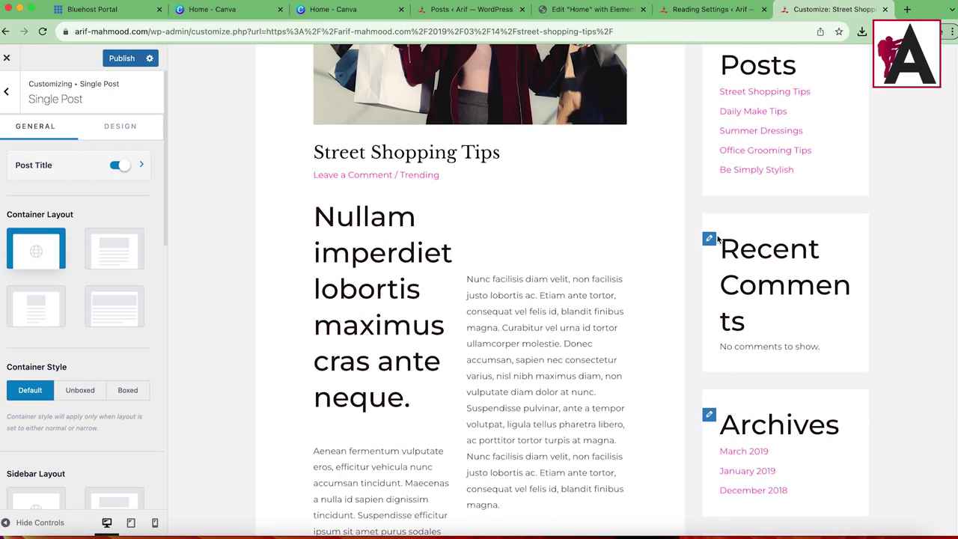
Open the Main Sidebar widgets for editing from the Search widget, and look through the sidebar blocks.
left_click(711, 163)
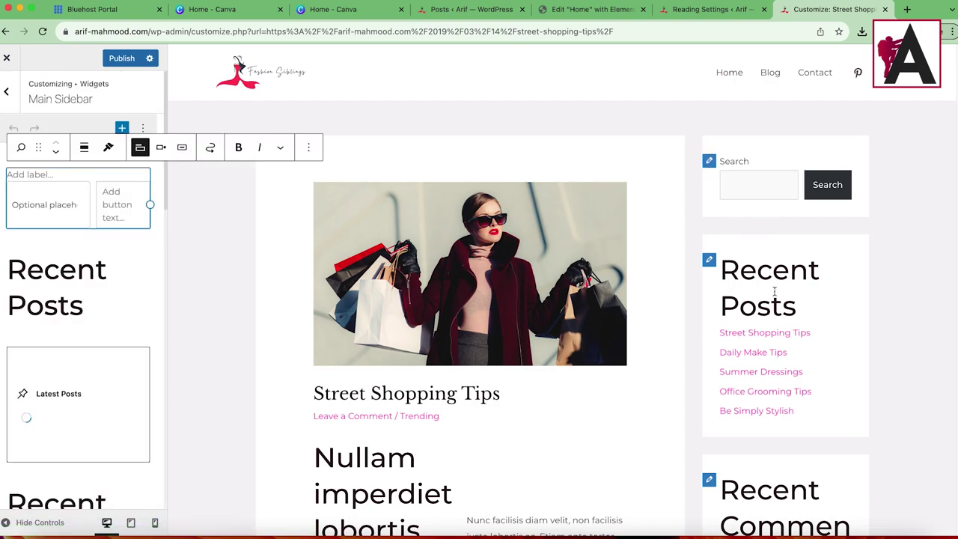
scroll(784, 419, "down", 6)
scroll(786, 337, "down", 3)
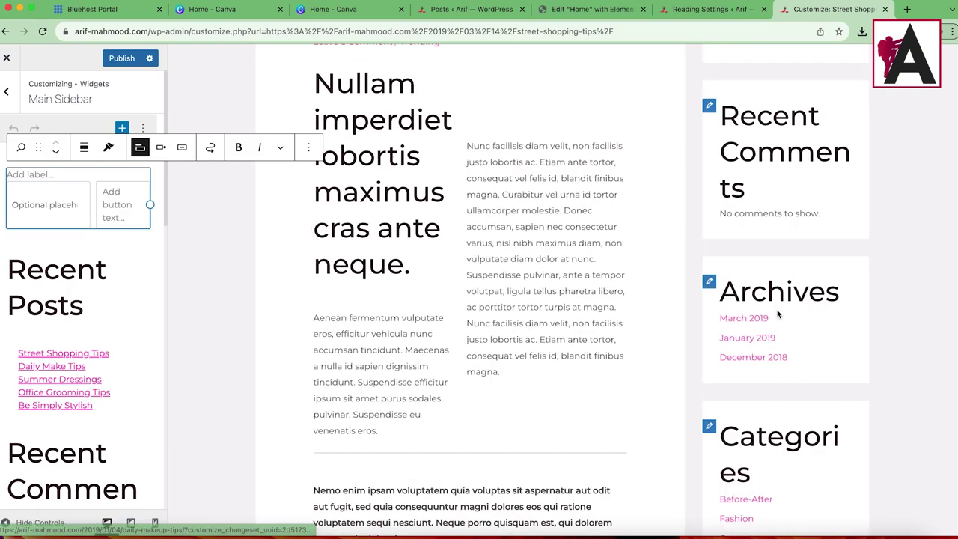
scroll(97, 176, "down", 2)
Delete the Recent Posts heading and the group with its post links from the main sidebar.
left_click(75, 213)
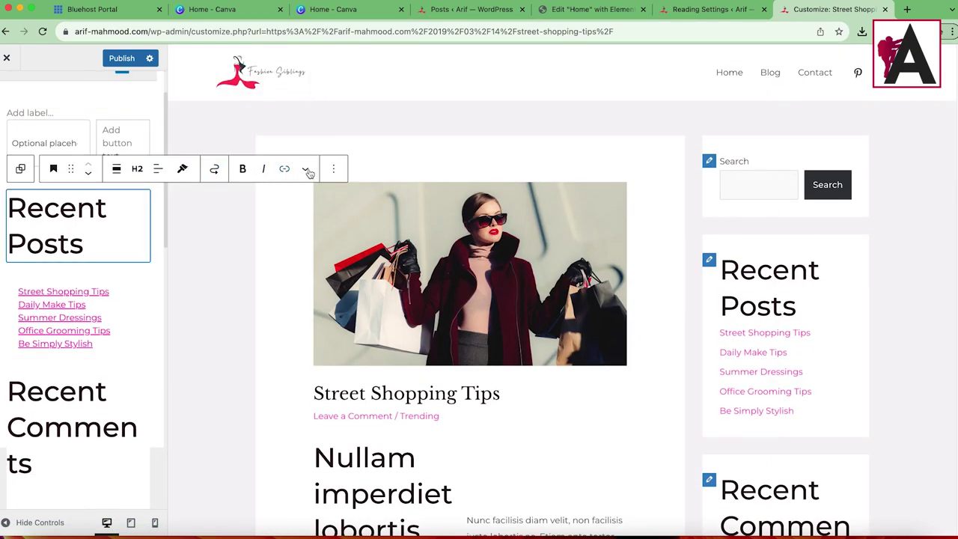
left_click(334, 170)
left_click(349, 485)
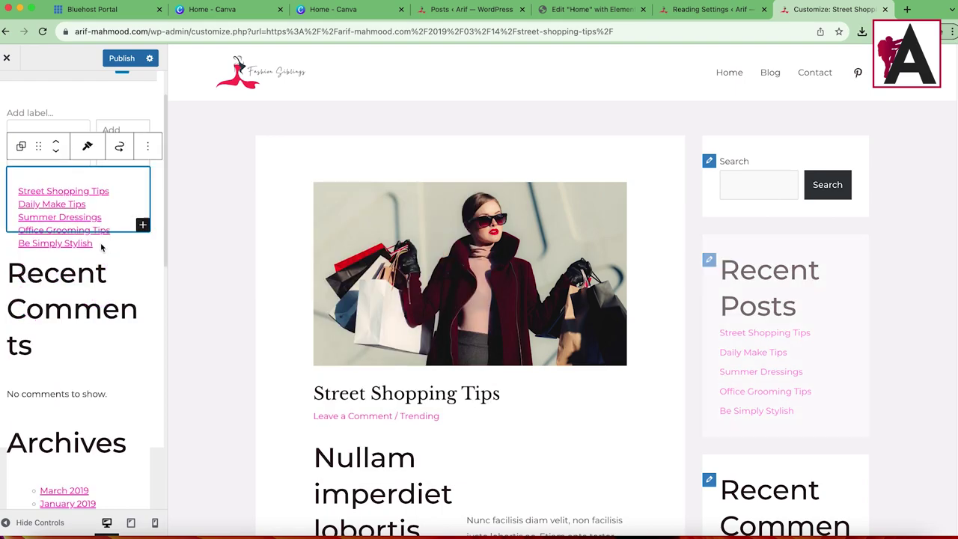
left_click(148, 146)
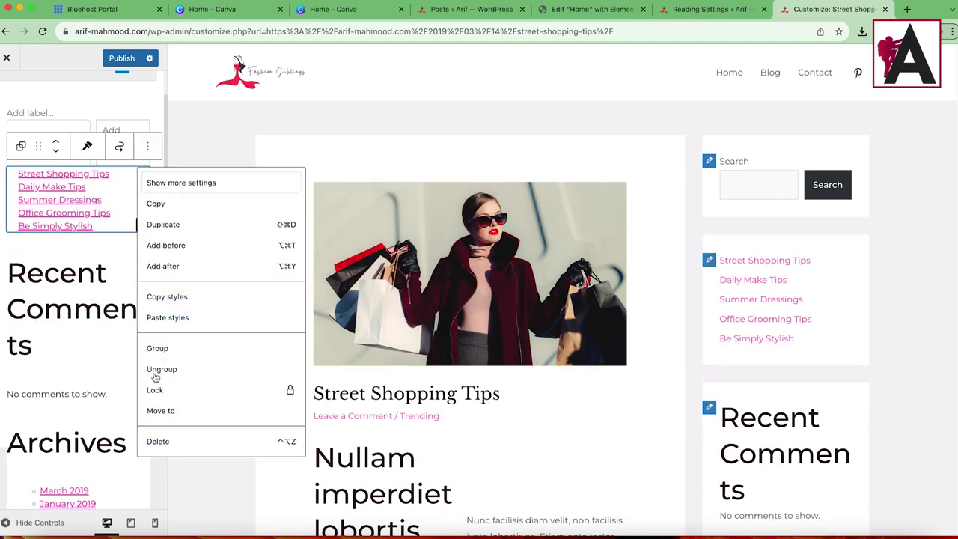
left_click(157, 439)
Delete the Recent Comments heading from the main sidebar.
left_click(123, 208)
left_click(331, 180)
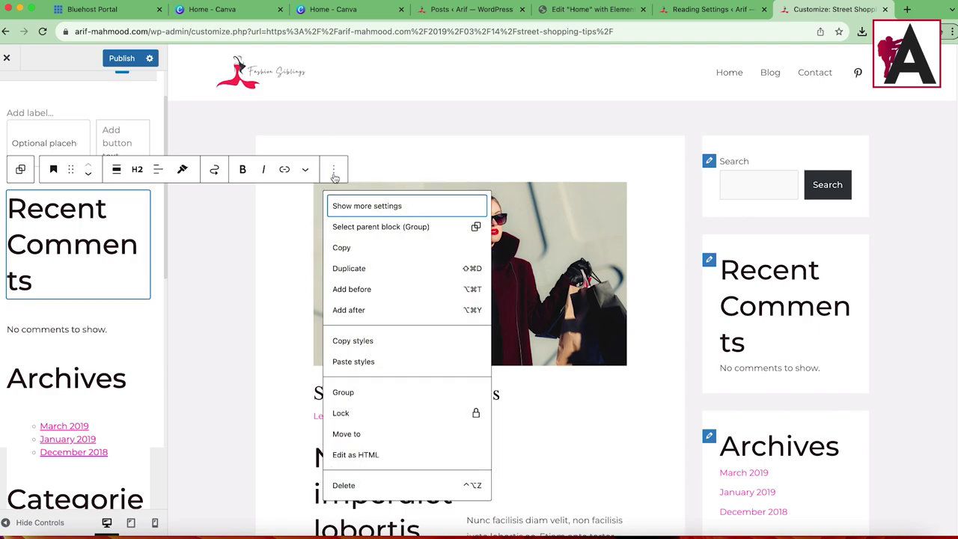
left_click(349, 486)
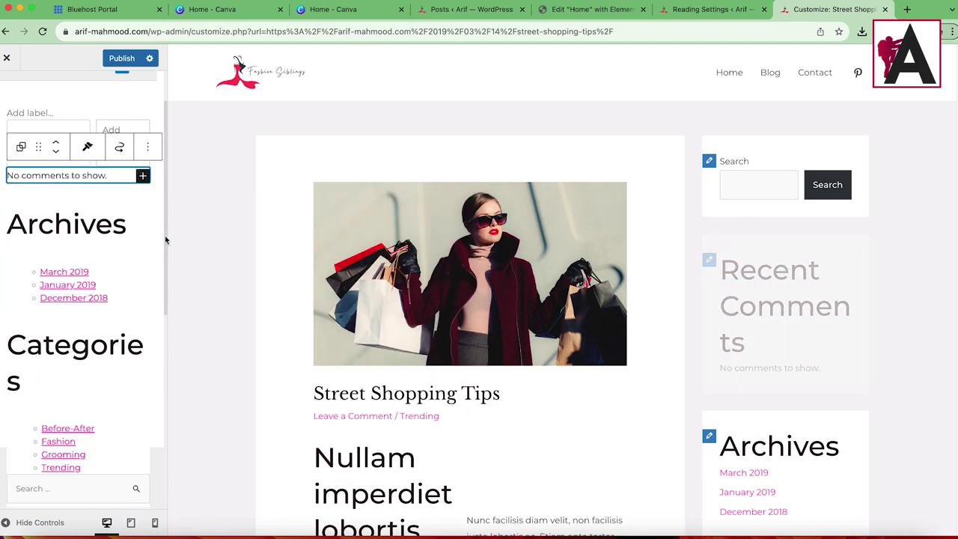
Delete the Archives month list and the Archives heading from the main sidebar.
left_click(126, 268)
left_click(116, 243)
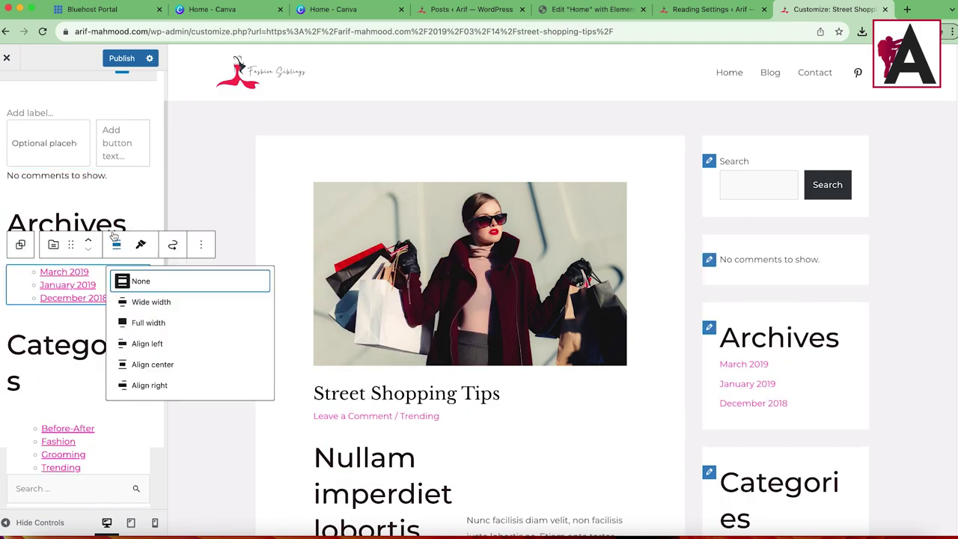
left_click(203, 245)
scroll(252, 466, "down", 1)
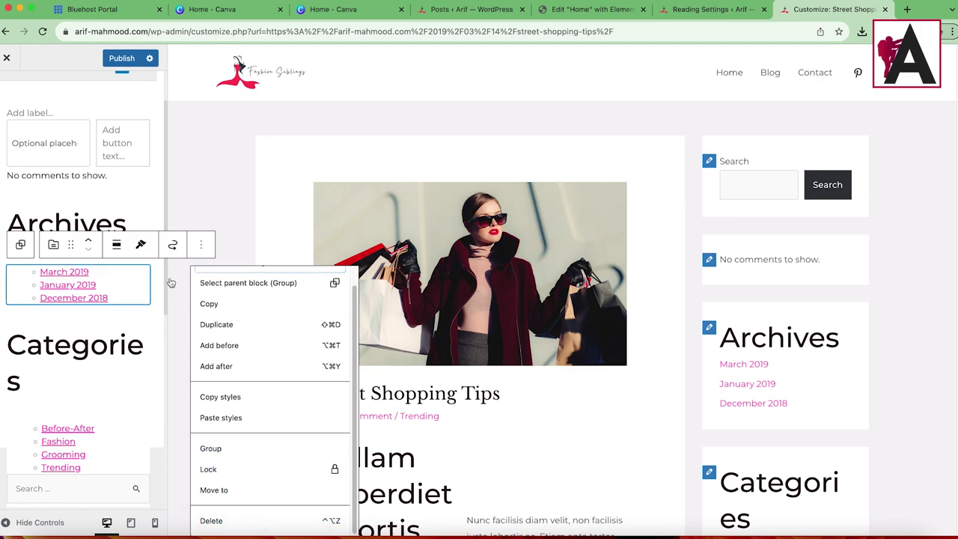
key("ctrl+alt+z")
left_click(332, 186)
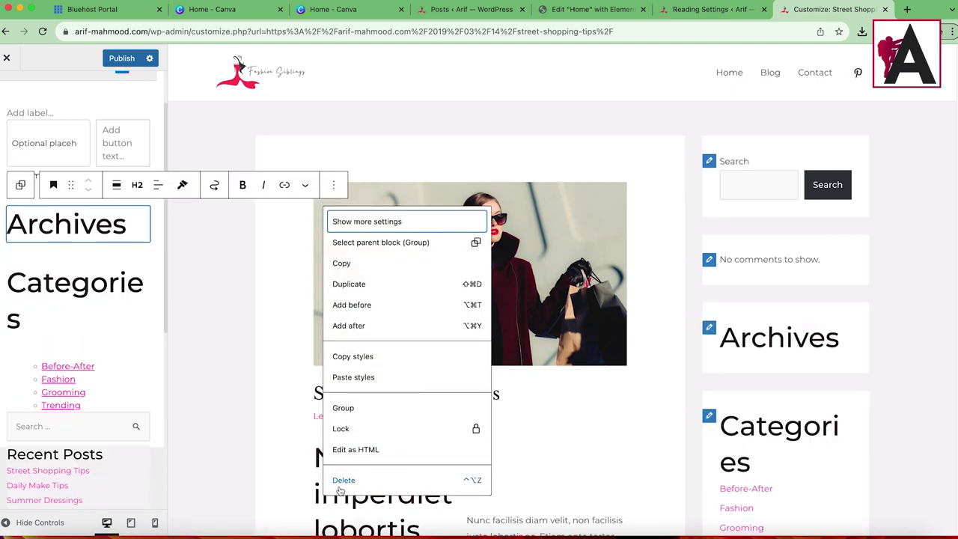
left_click(343, 480)
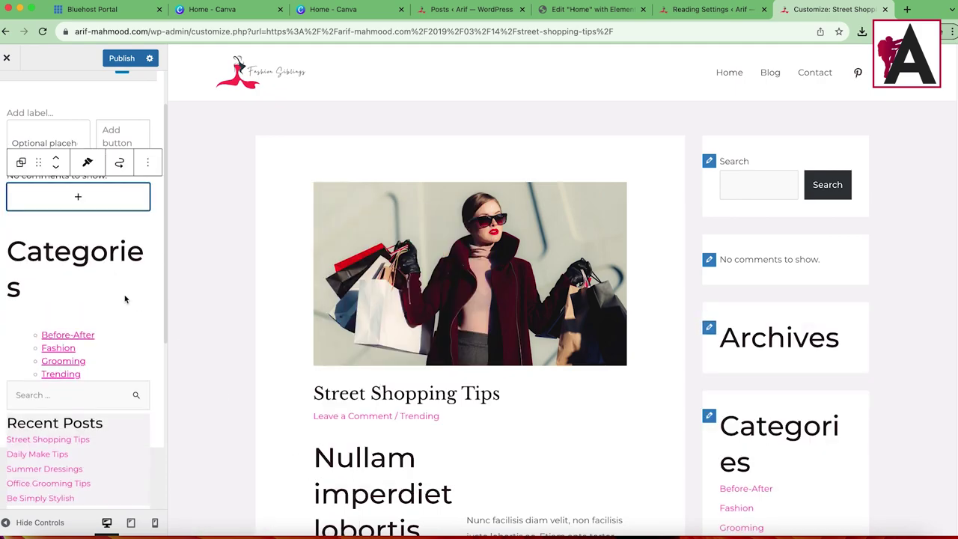
Delete the large Categories heading and the group with its category list from the main sidebar.
left_click(92, 255)
left_click(333, 213)
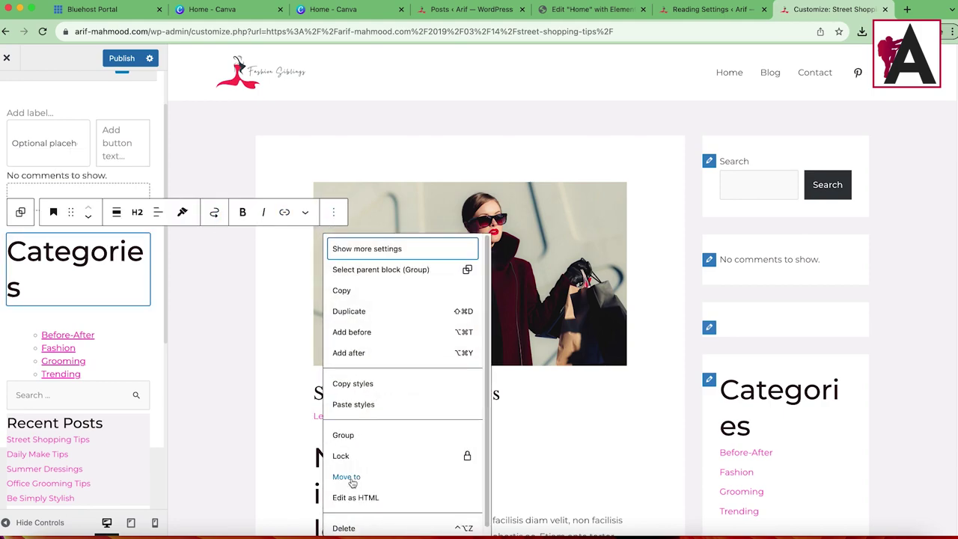
left_click(373, 528)
left_click(148, 189)
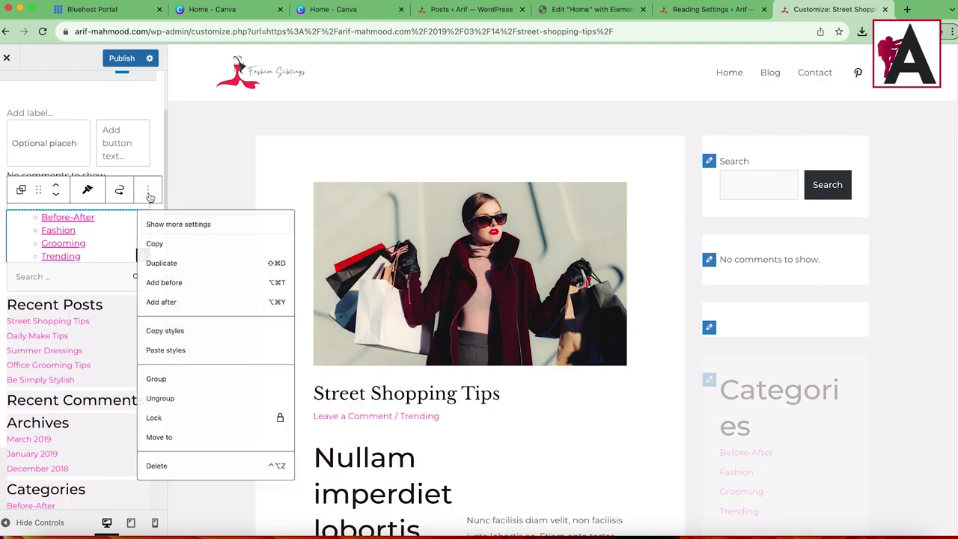
left_click(159, 484)
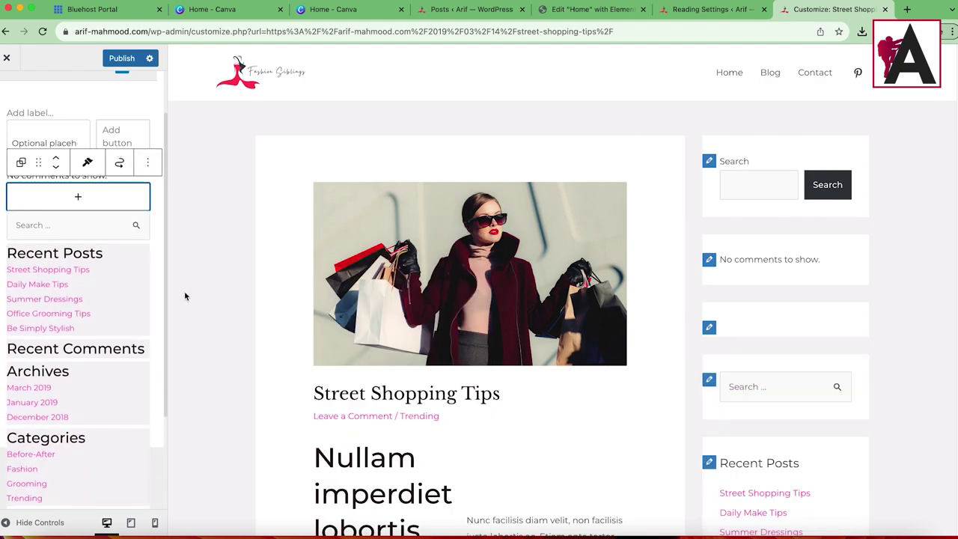
Delete the duplicate Search block with the label and button text fields from the main sidebar.
scroll(792, 435, "down", 3)
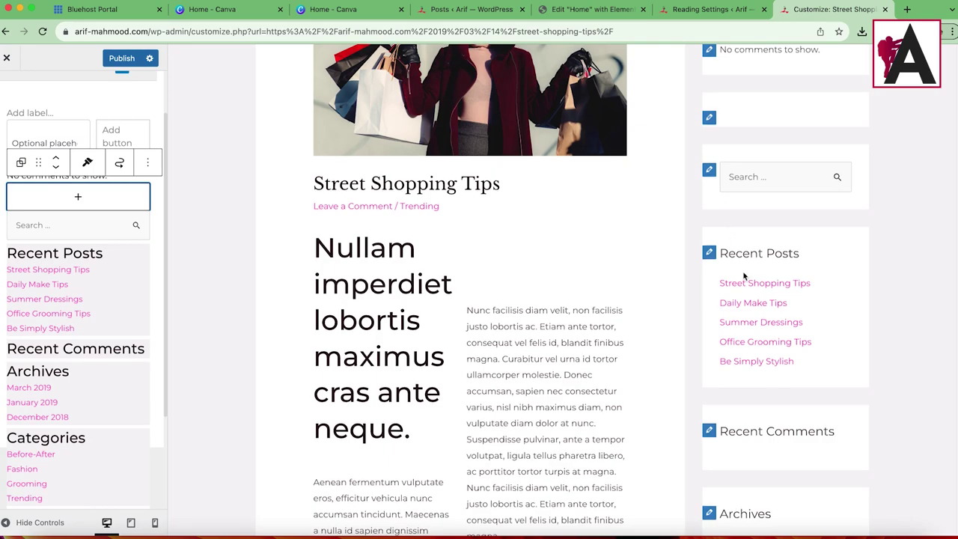
scroll(724, 272, "up", 2)
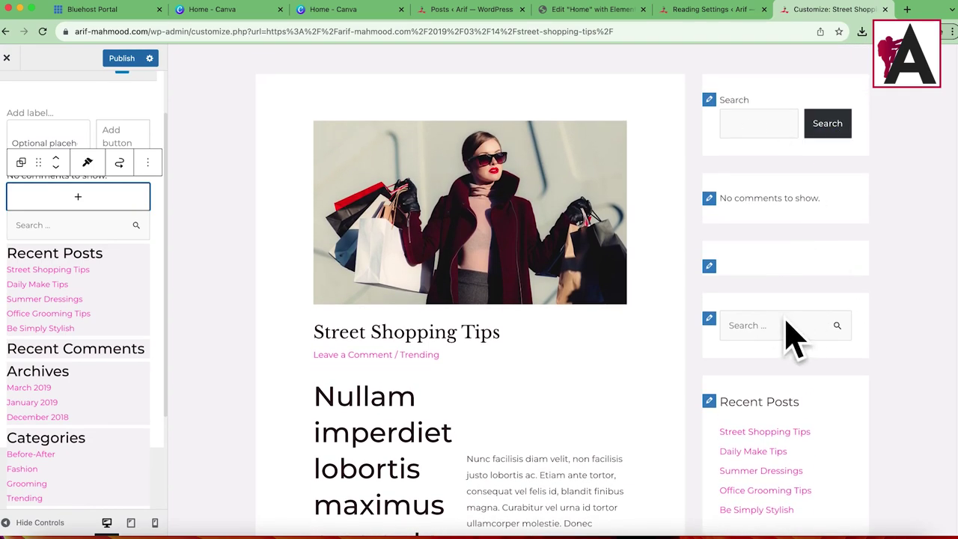
scroll(139, 307, "up", 2)
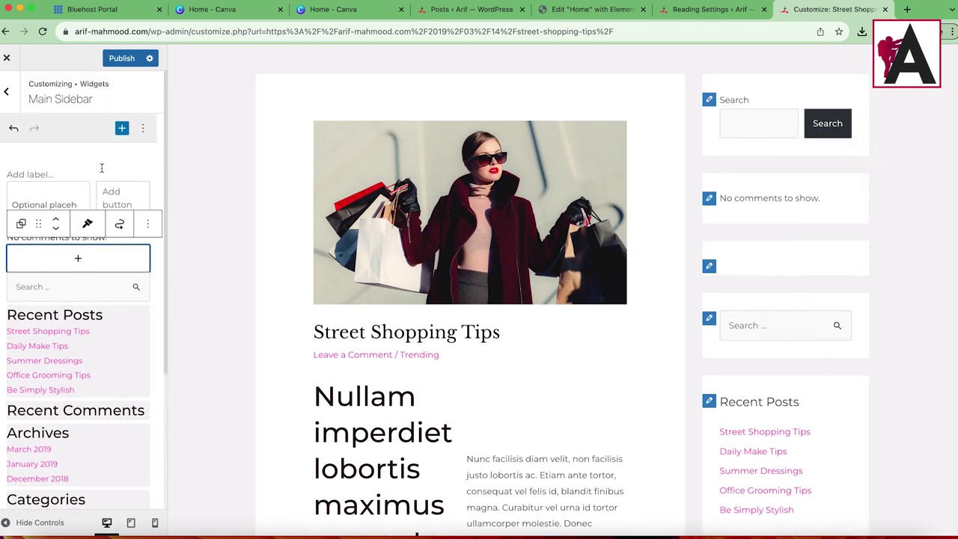
left_click(64, 177)
left_click(309, 147)
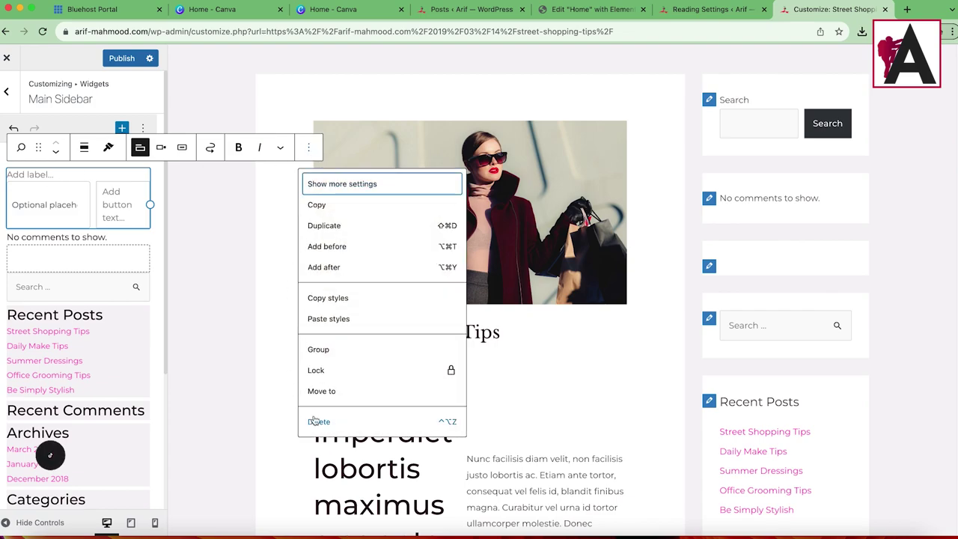
left_click(322, 420)
Delete the empty group and the comments group above the remaining search box in the main sidebar.
left_click(111, 199)
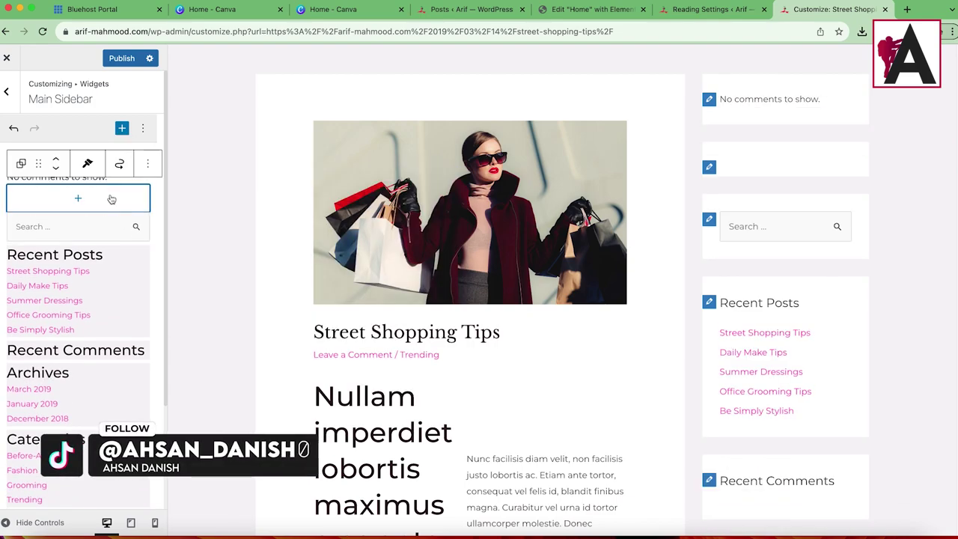
left_click(148, 163)
left_click(179, 419)
left_click(147, 147)
left_click(171, 442)
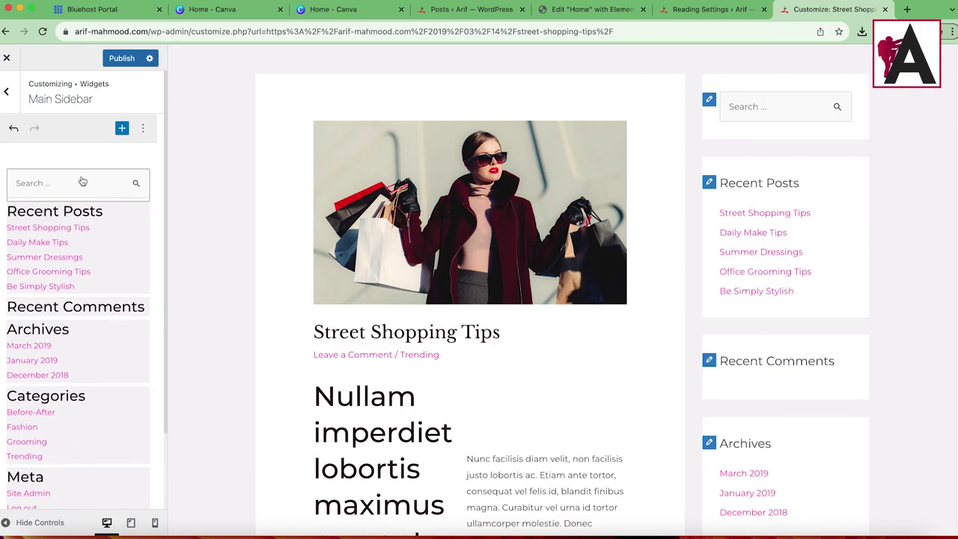
Delete the Recent Comments widget from the main sidebar.
scroll(777, 387, "down", 4)
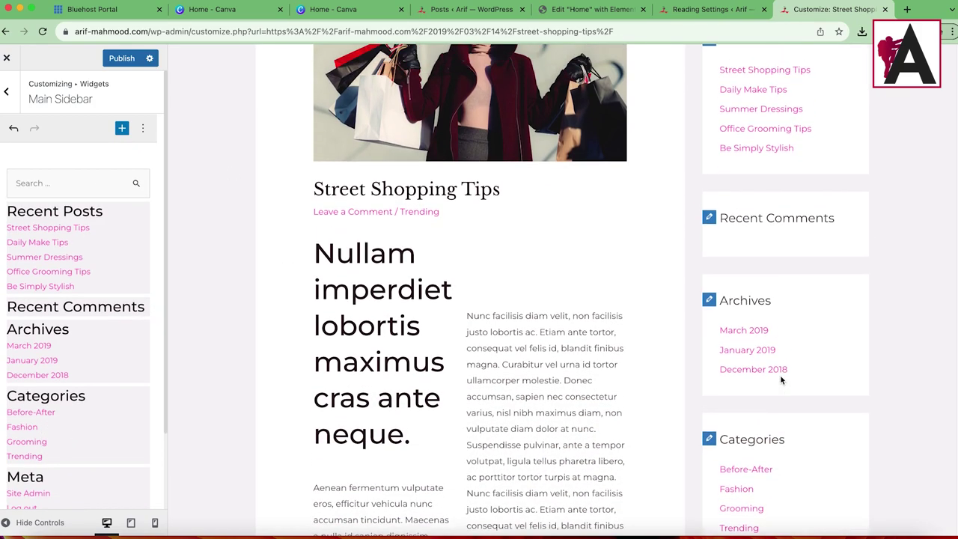
scroll(779, 374, "up", 5)
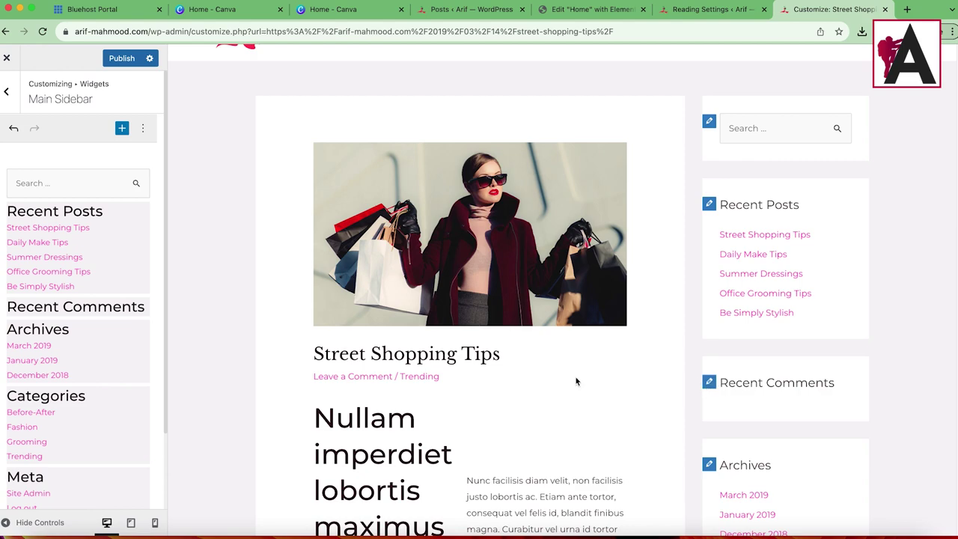
scroll(75, 366, "down", 4)
left_click(104, 213)
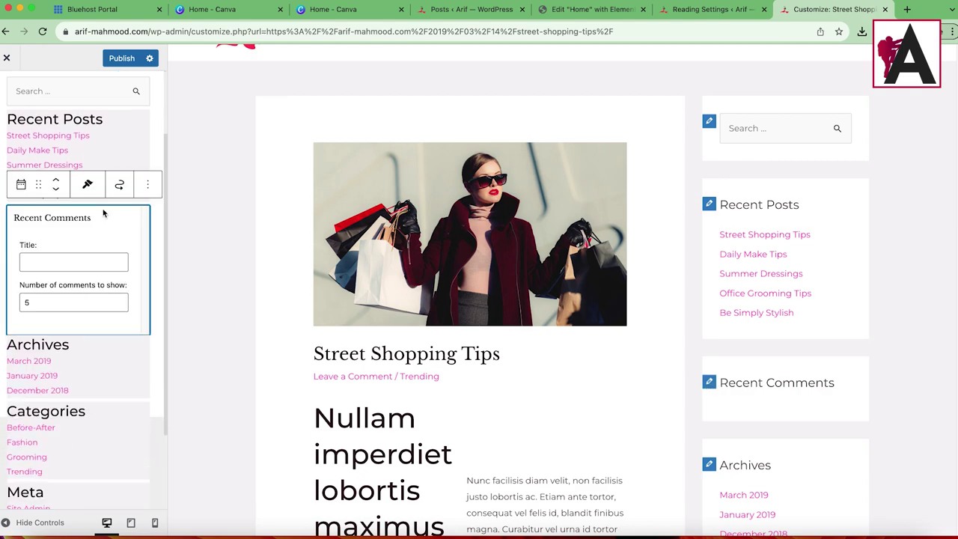
left_click(152, 185)
left_click(161, 429)
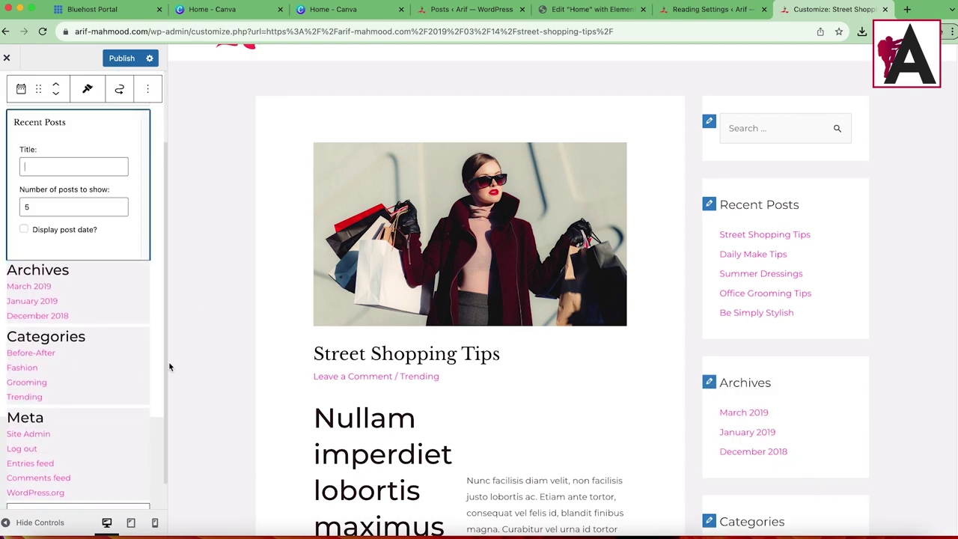
Delete the Meta widget and the Archives widget from the main sidebar.
left_click(107, 438)
left_click(152, 356)
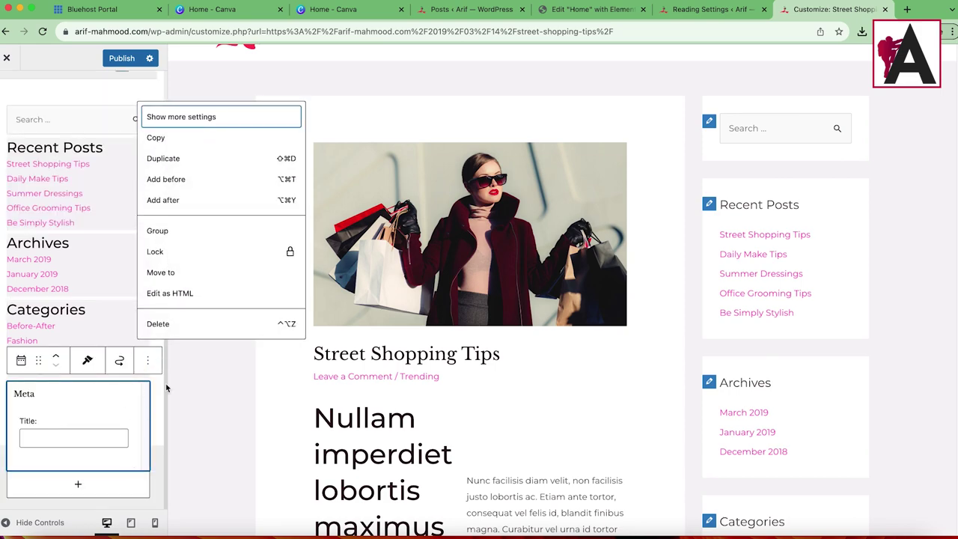
left_click(187, 325)
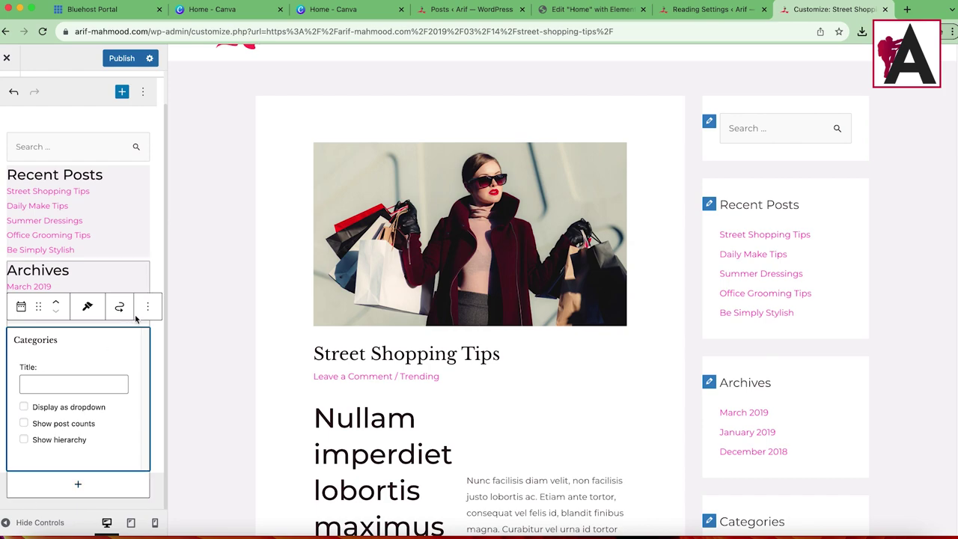
left_click(129, 279)
left_click(148, 242)
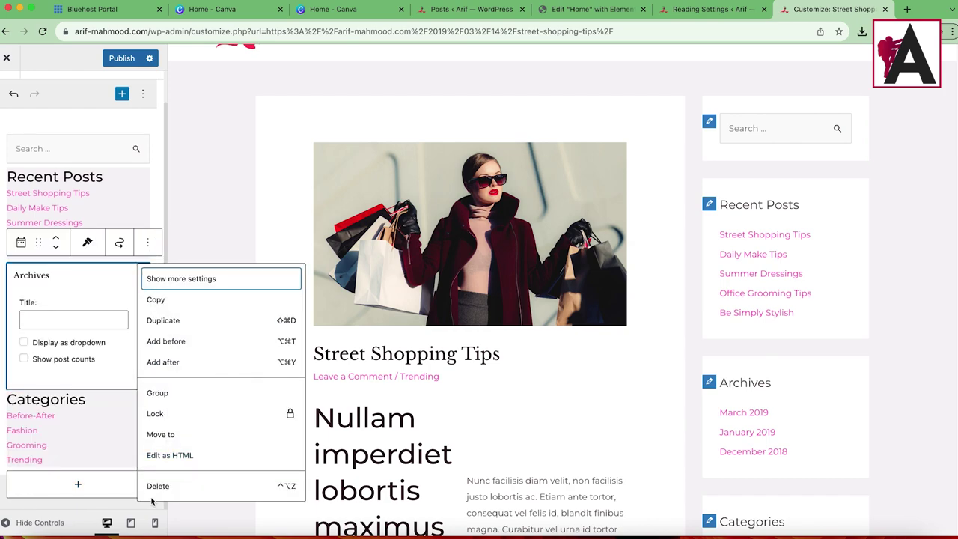
left_click(156, 488)
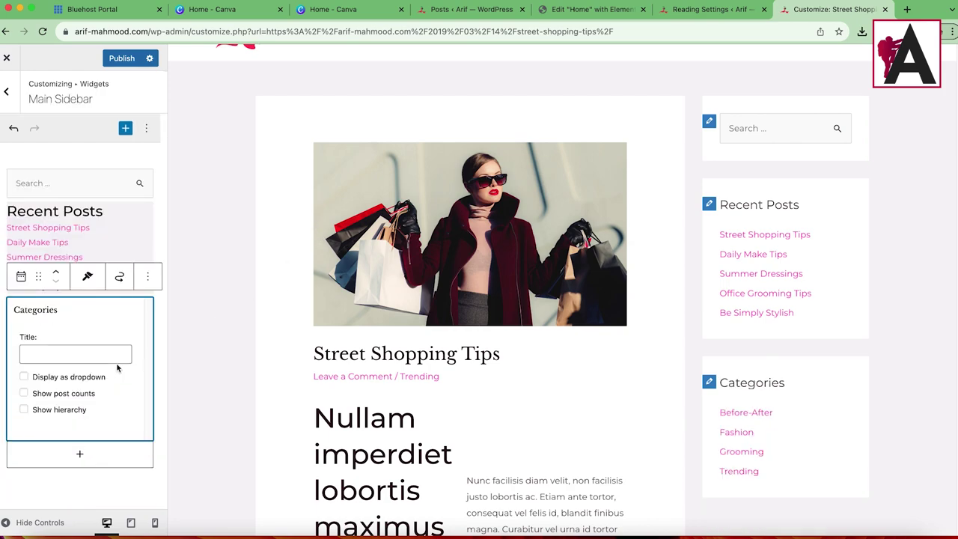
Publish the main sidebar changes and check the sidebar in the Street Shopping Tips post preview.
scroll(729, 328, "down", 10)
scroll(729, 328, "up", 12)
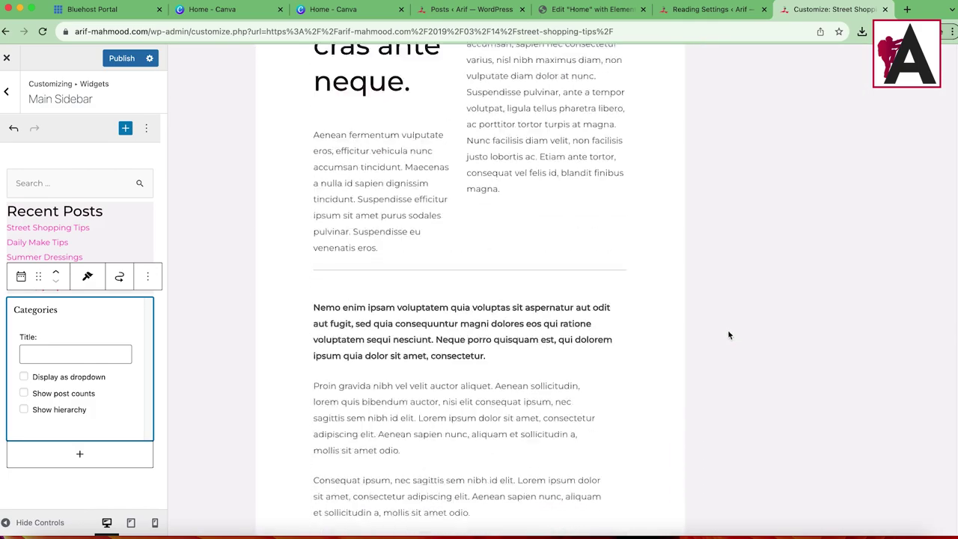
left_click(126, 58)
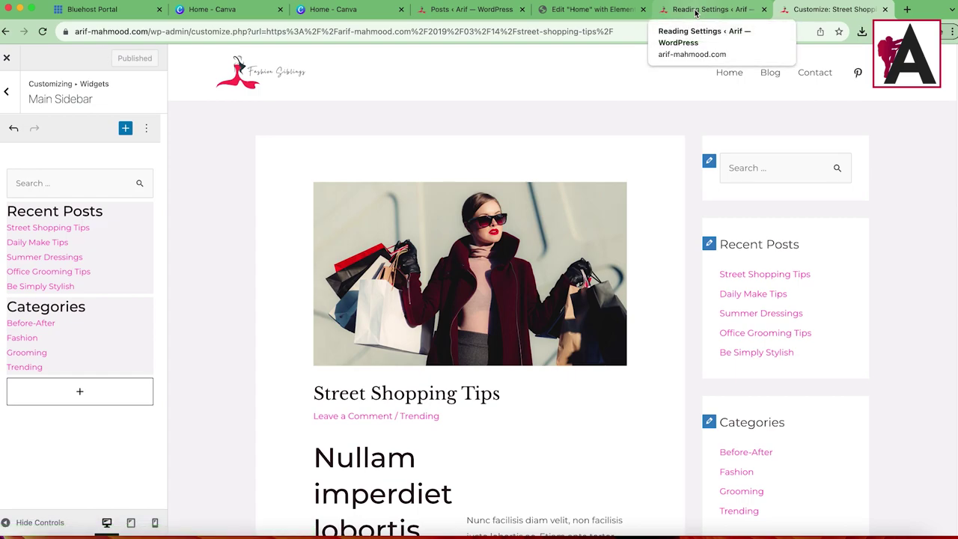
scroll(819, 378, "down", 5)
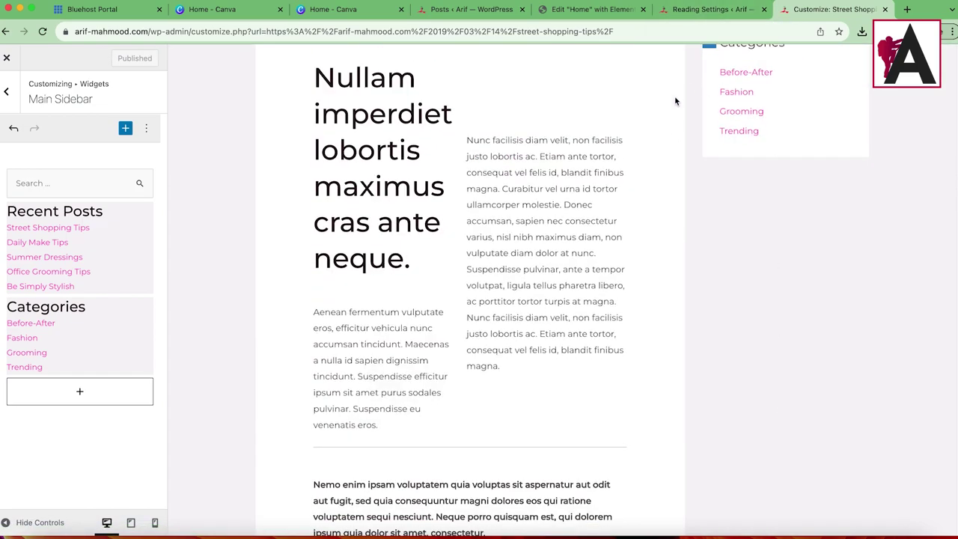
scroll(513, 319, "up", 5)
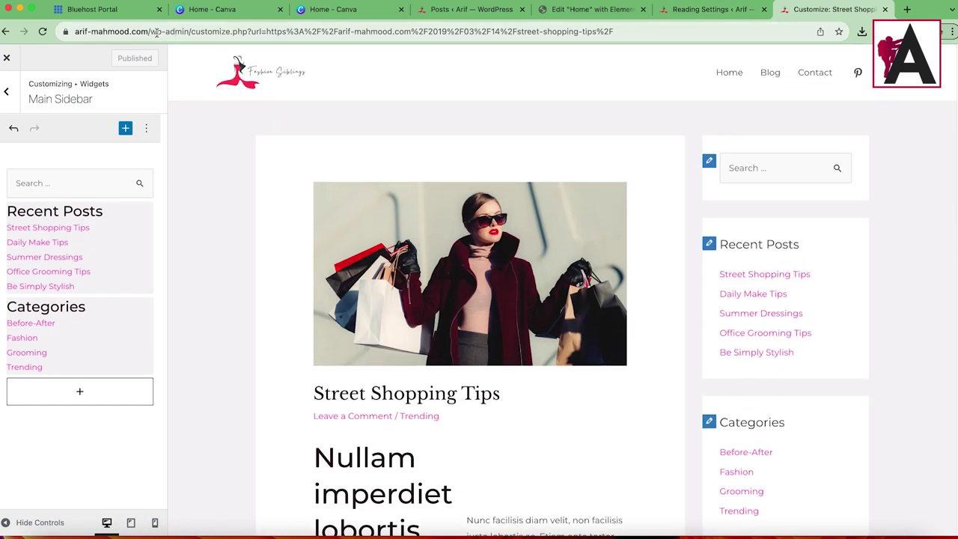
Leave the Customizer for the site's home page at arif-mahmood.com and open the WordPress dashboard.
left_click_drag(155, 33, 437, 31)
key("BackSpace")
key("Return")
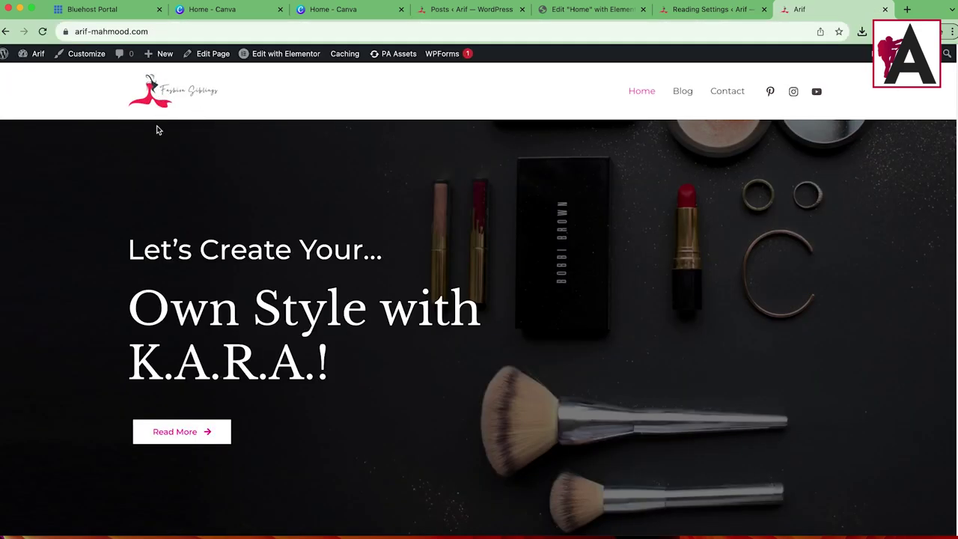
left_click(34, 73)
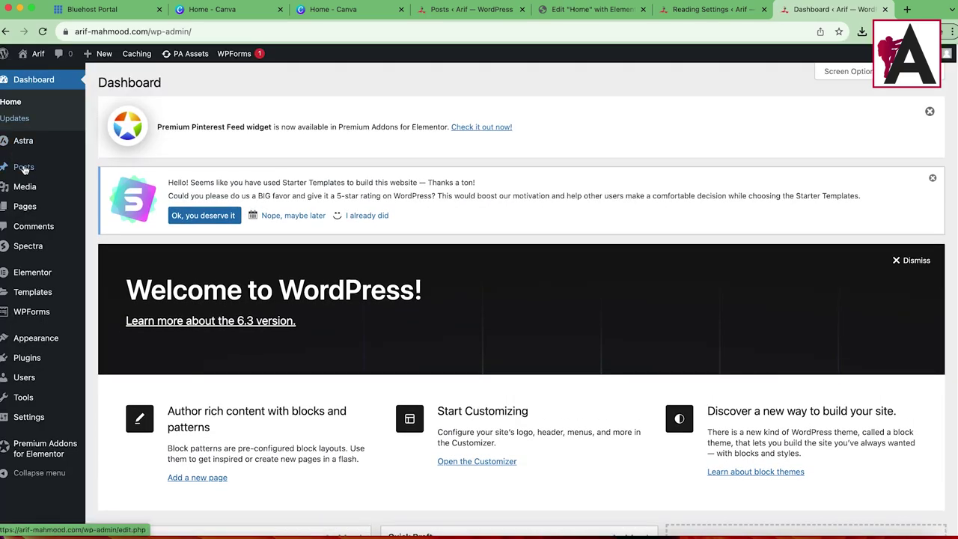
Open the Add New post page in a new browser tab and dismiss the block editor welcome guide.
mouse_move(23, 166)
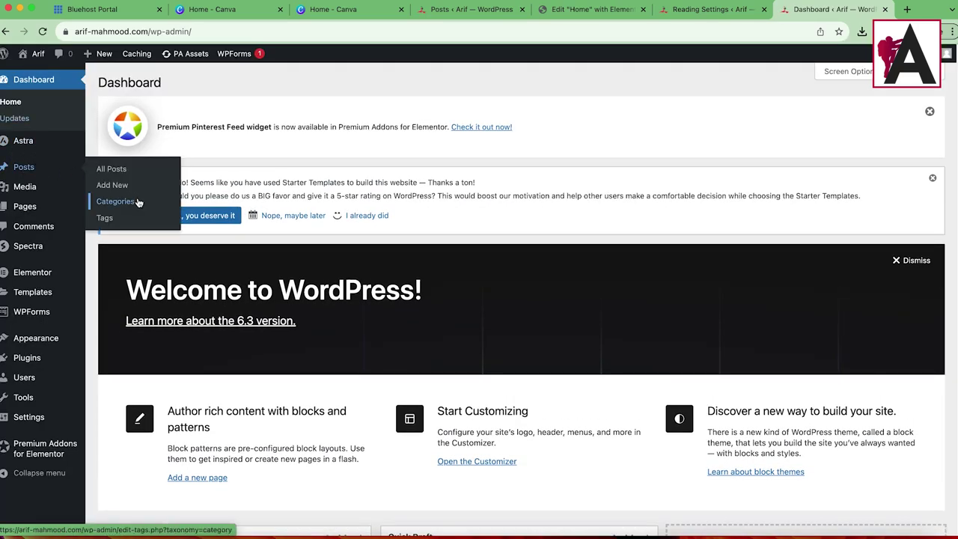
right_click(141, 188)
left_click(165, 194)
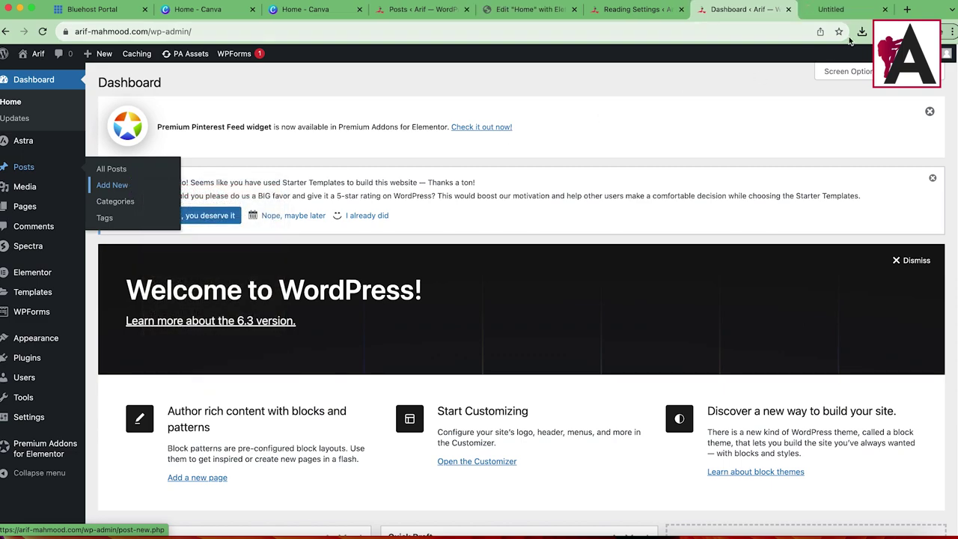
left_click(865, 13)
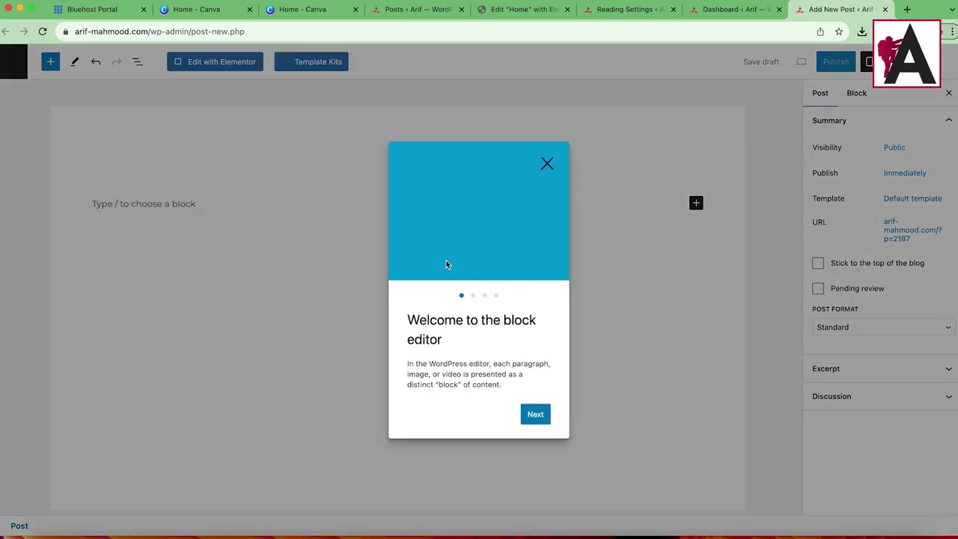
left_click(547, 162)
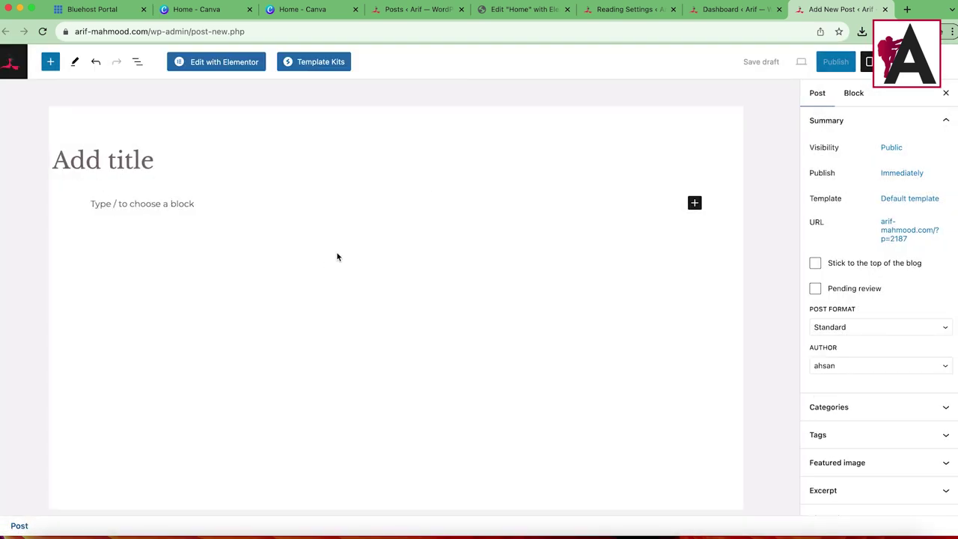
Install and activate the Classic Editor plugin from the dashboard's Add Plugins page.
left_click(717, 10)
mouse_move(30, 358)
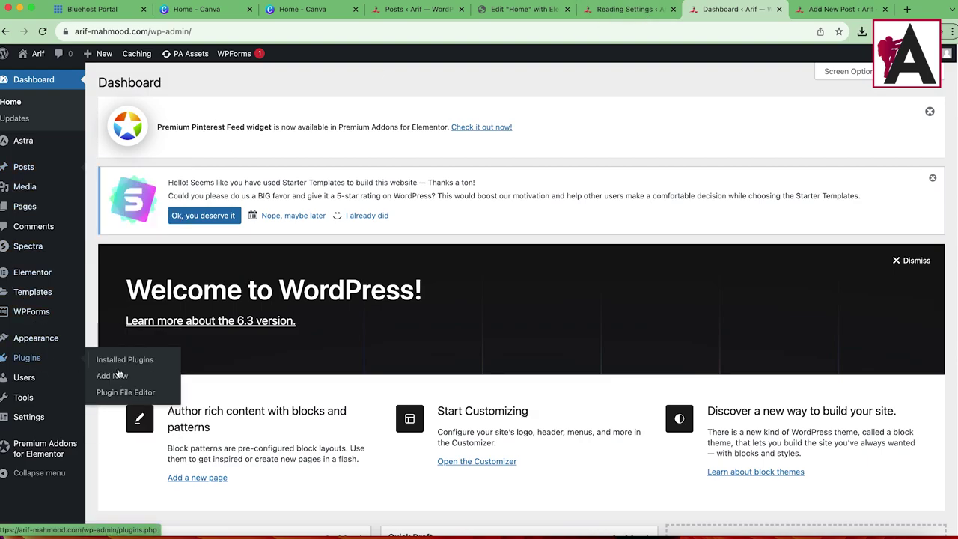
left_click(114, 376)
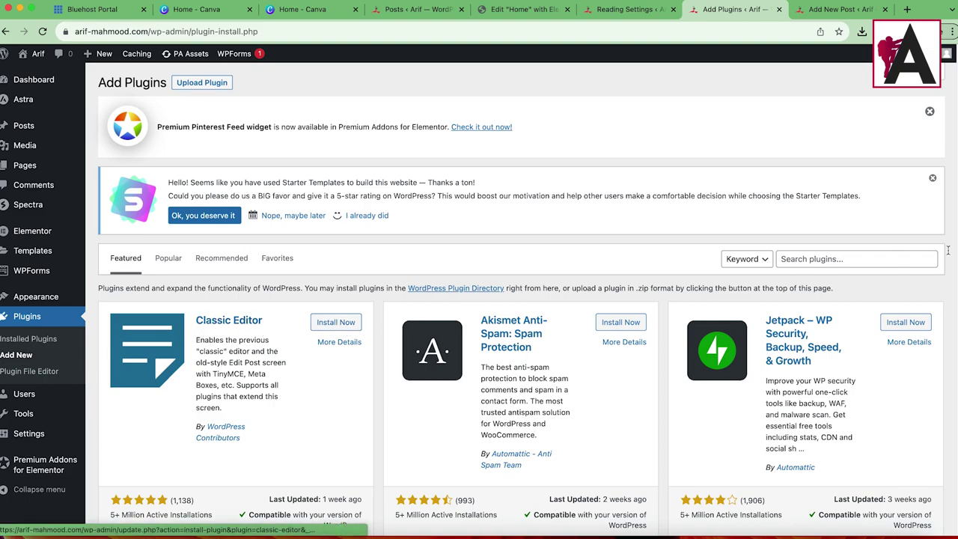
left_click(857, 261)
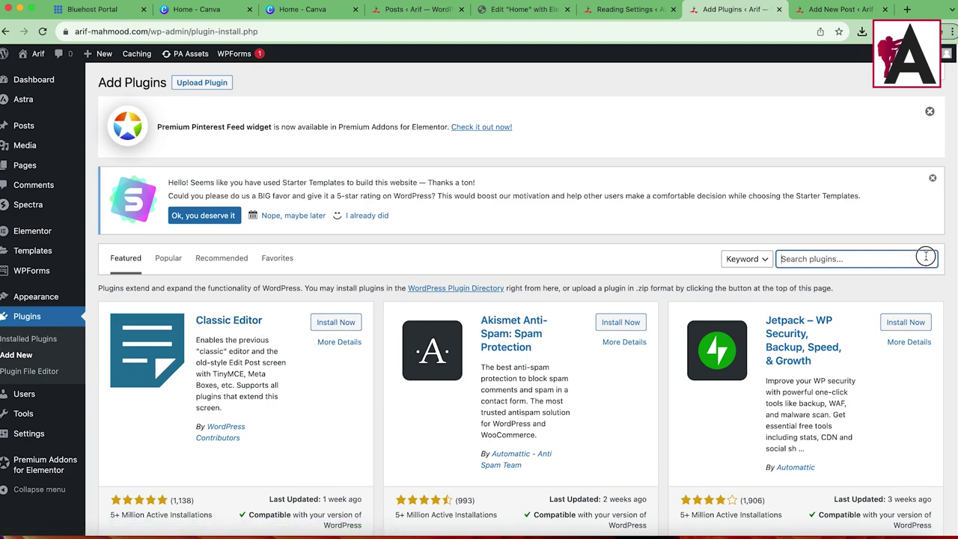
left_click(335, 322)
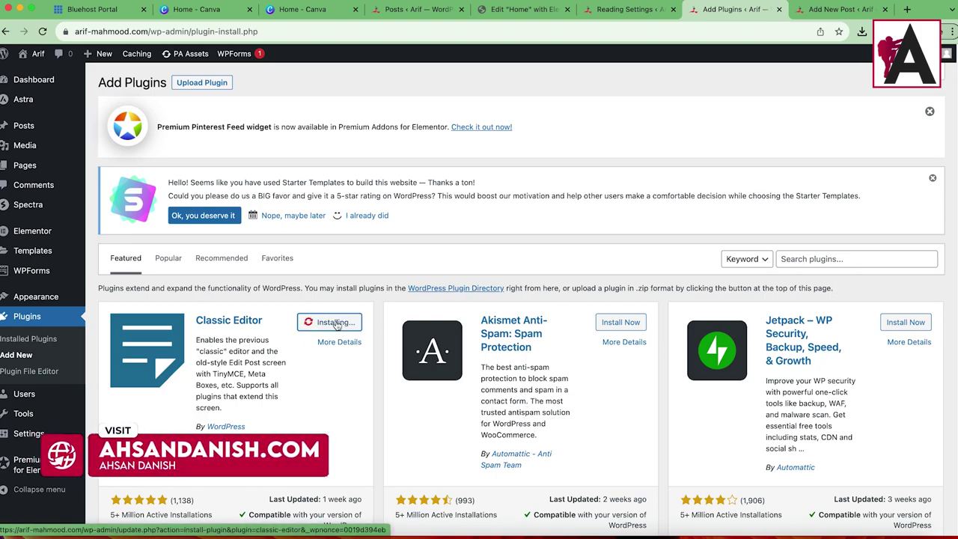
left_click(346, 321)
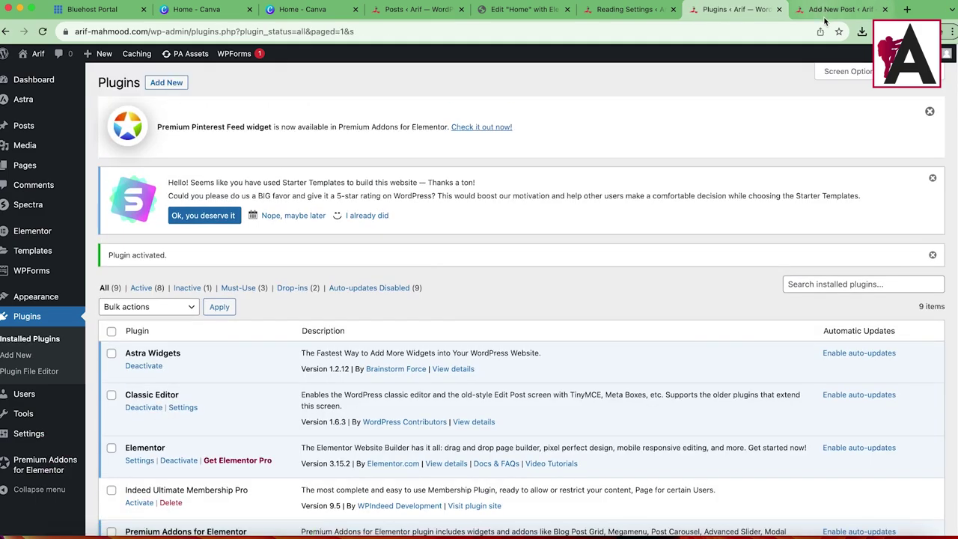
Reload the new post page without saving so it uses the classic editor, and show the second row of formatting tools.
left_click(831, 9)
left_click(42, 31)
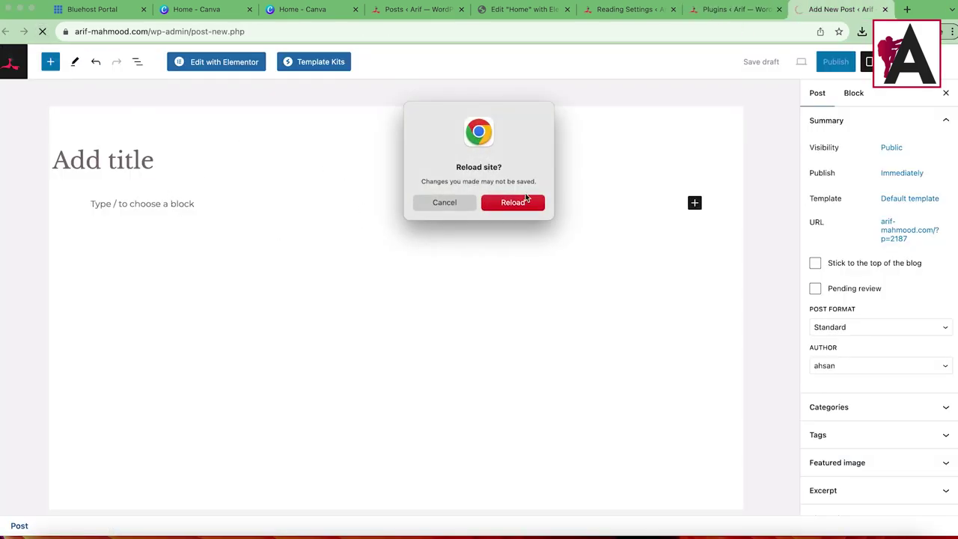
left_click(513, 202)
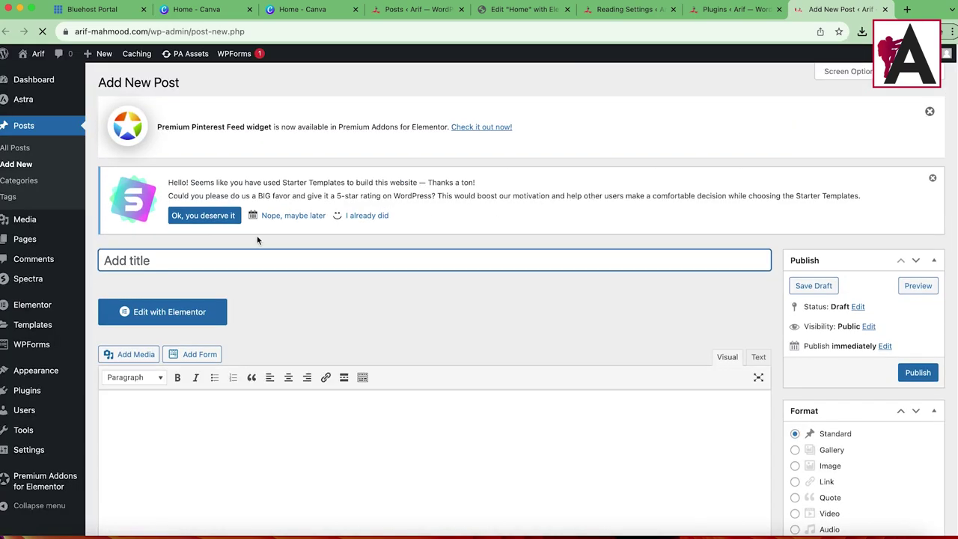
left_click(365, 377)
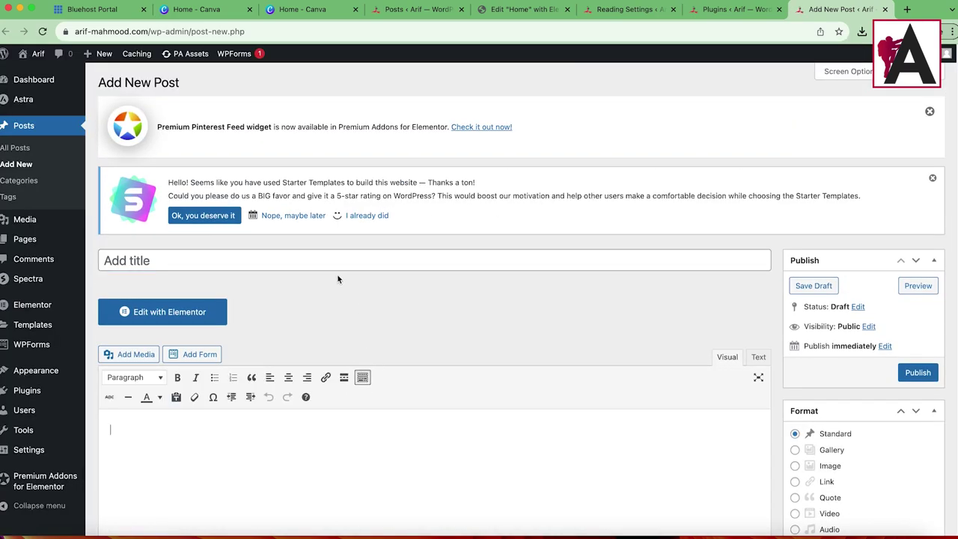
Title the new post "Fashion Week 2023" and place the cursor in its empty body.
scroll(338, 277, "down", 5)
scroll(428, 195, "up", 5)
left_click(262, 259)
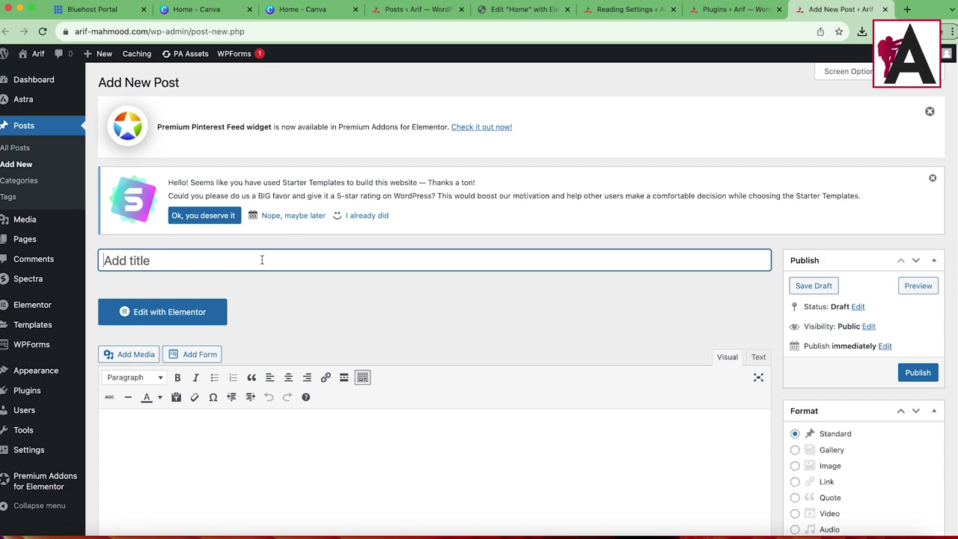
type("Fashion Week 2023")
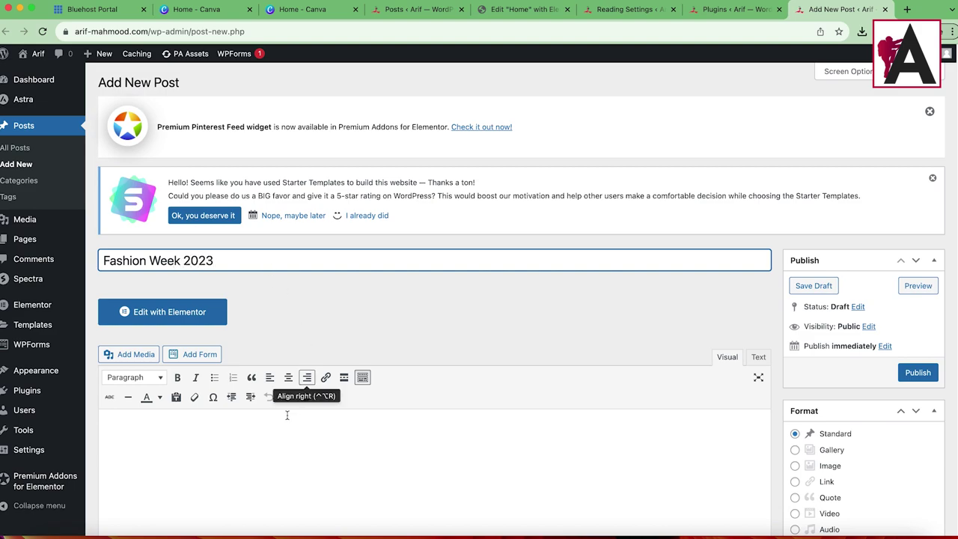
left_click(279, 420)
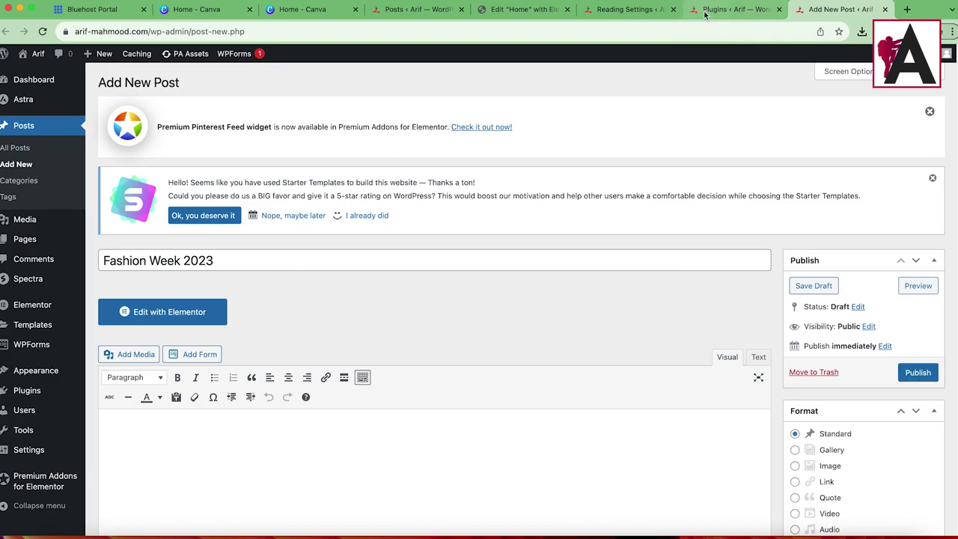
Open the Daily Make Tips post from the site's home page and copy the text of its second column.
left_click(730, 9)
left_click(37, 75)
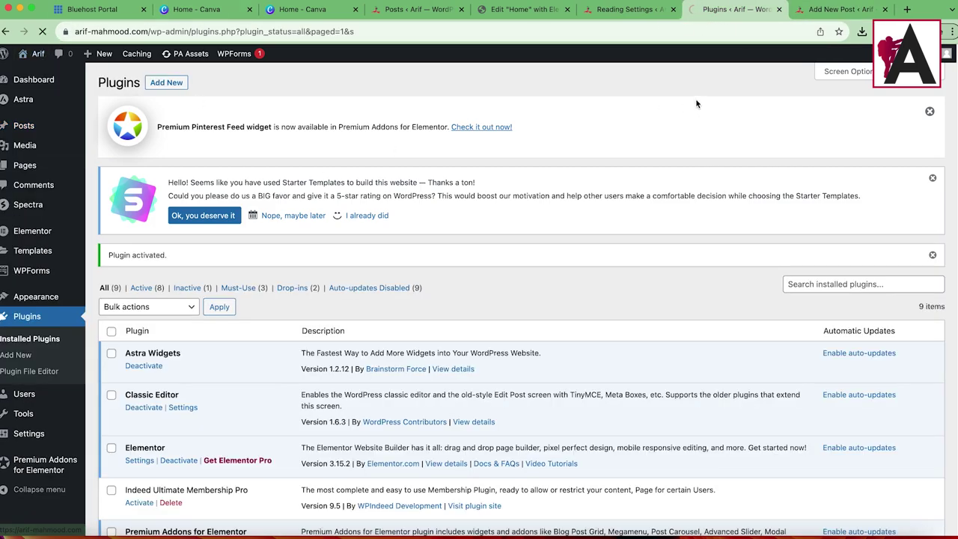
scroll(404, 361, "down", 6)
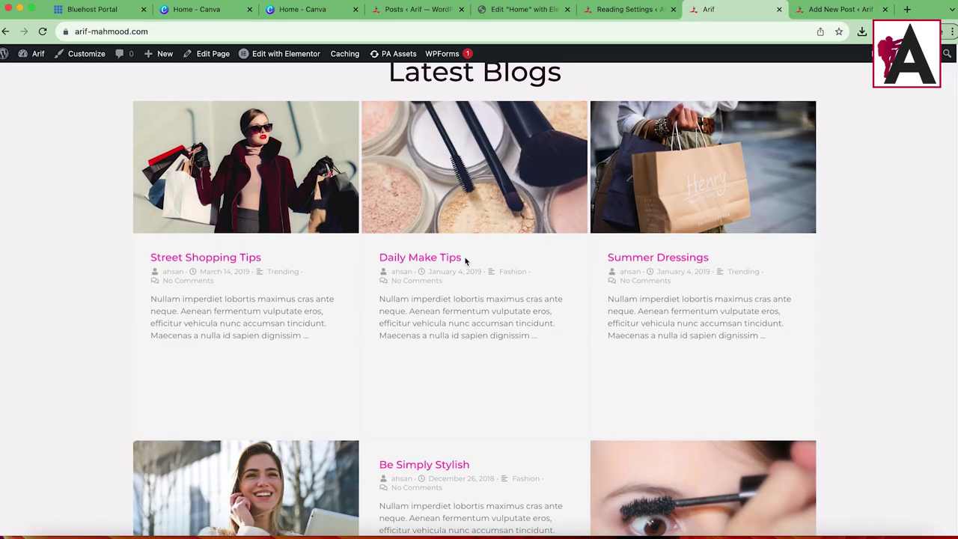
left_click(474, 181)
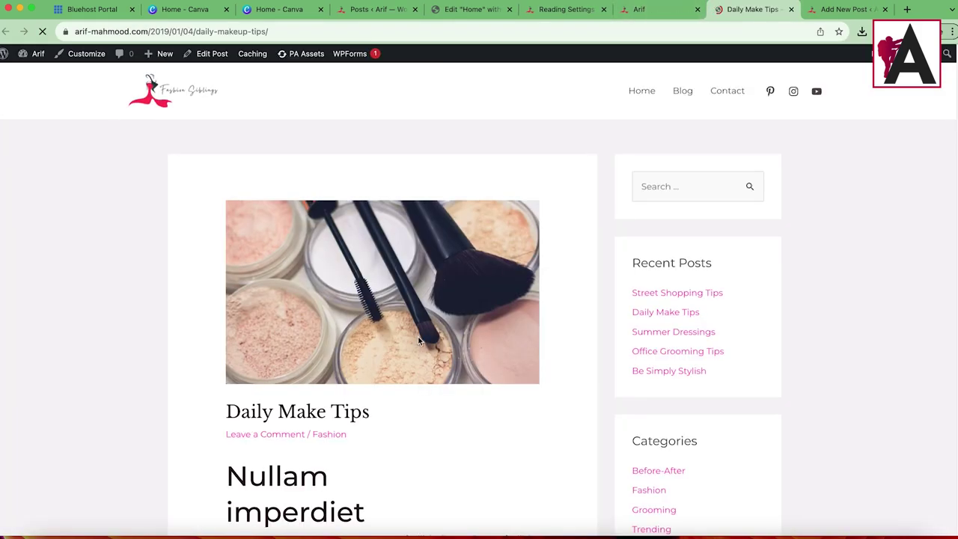
scroll(283, 315, "down", 3)
left_click_drag(380, 305, 454, 244)
key("super+c")
scroll(484, 466, "down", 5)
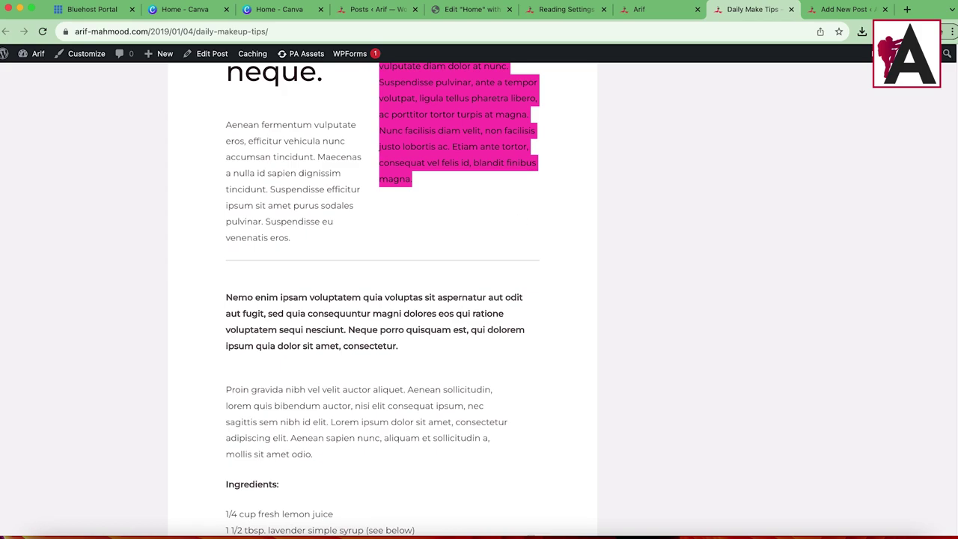
Fill the body of the Fashion Week 2023 post by pasting the copied text three times.
left_click(846, 9)
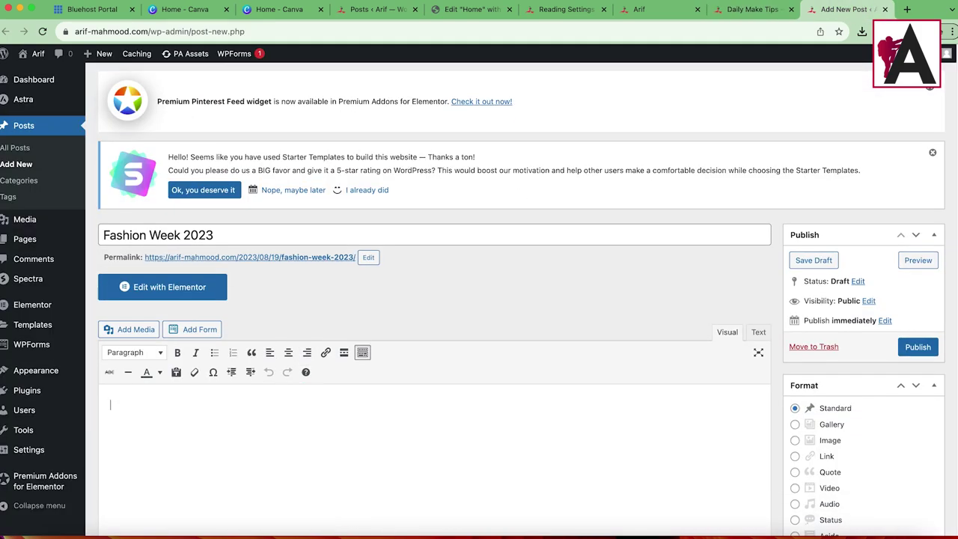
key("super+v")
scroll(393, 358, "down", 2)
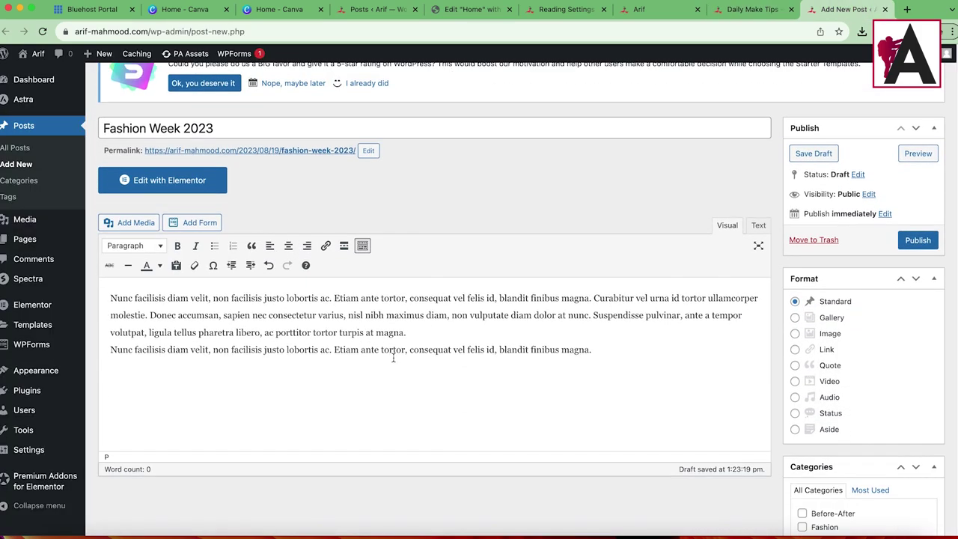
key("super+v")
scroll(520, 396, "down", 3)
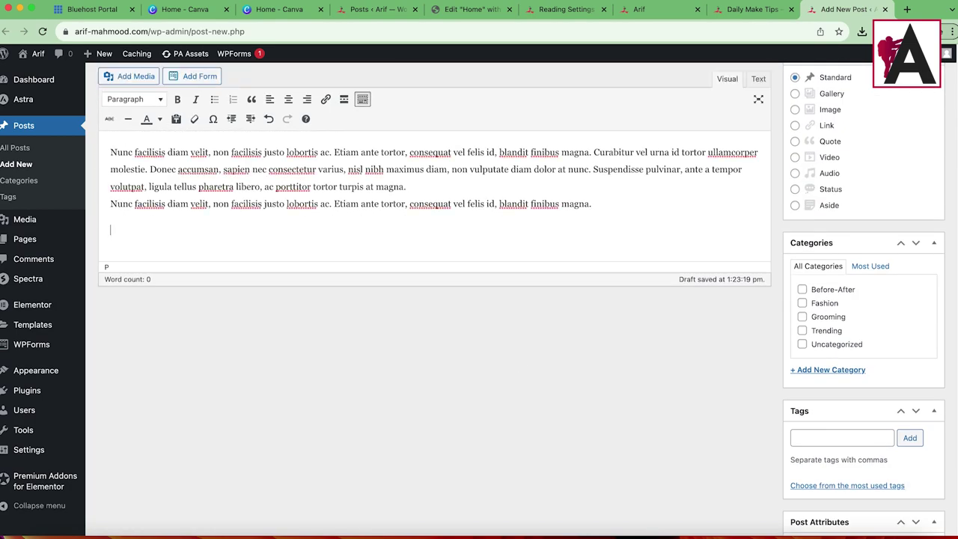
key("Return")
key("super+v")
scroll(674, 419, "down", 5)
scroll(792, 444, "up", 10)
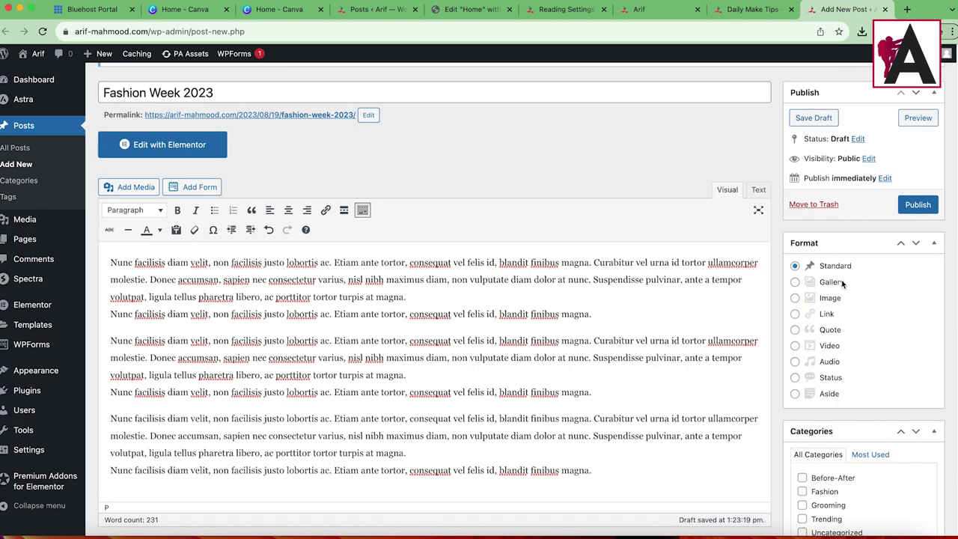
Assign the post to the Fashion category.
scroll(820, 445, "down", 2)
left_click(802, 399)
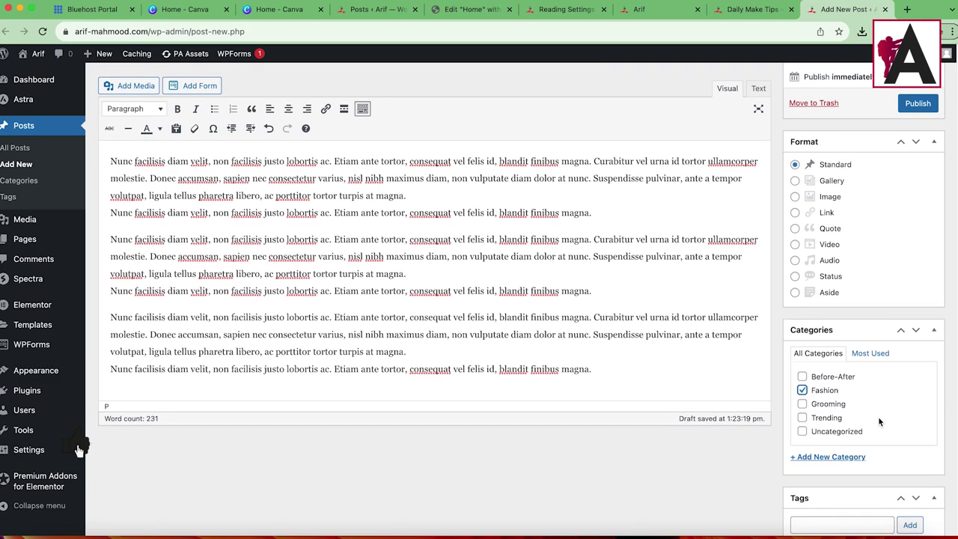
scroll(866, 423, "down", 9)
scroll(805, 327, "up", 5)
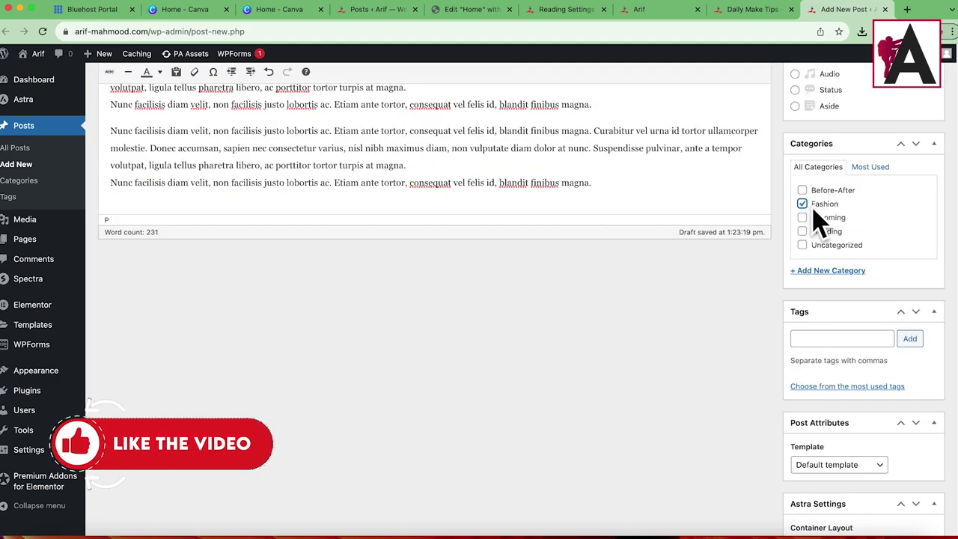
Compare several pictures in the media library and set shopping-trade.jpg as the post's featured image.
scroll(852, 399, "down", 9)
left_click(825, 466)
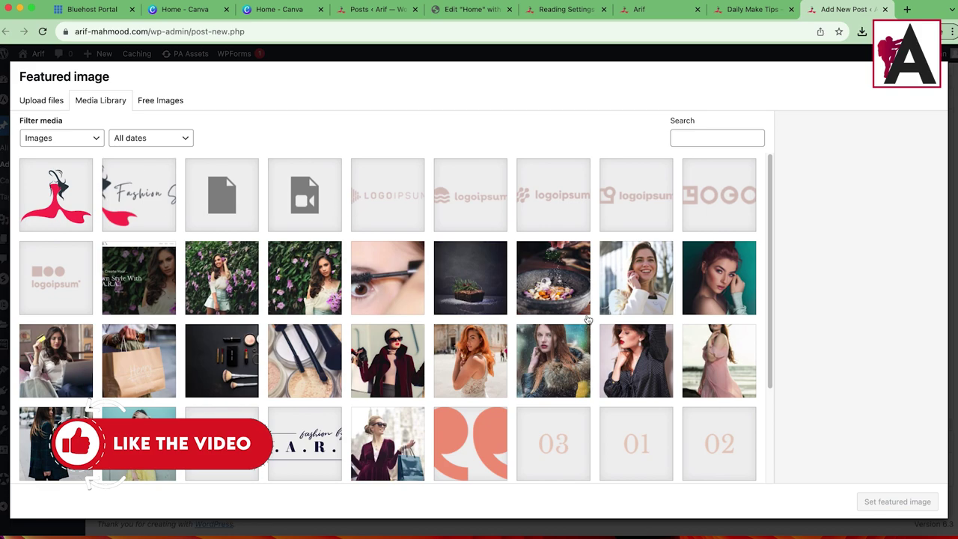
left_click(487, 377)
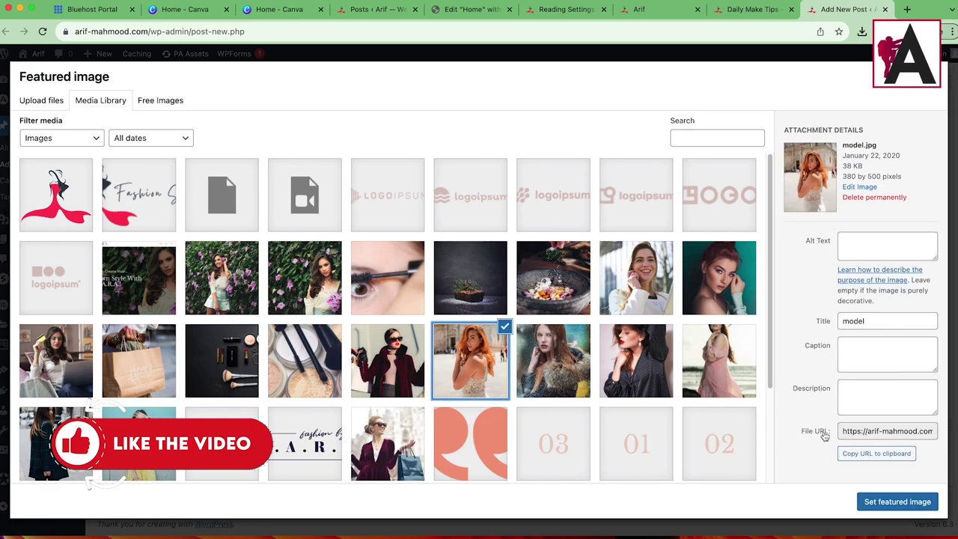
left_click(576, 388)
left_click(441, 368)
left_click(390, 366)
left_click(313, 360)
left_click(70, 364)
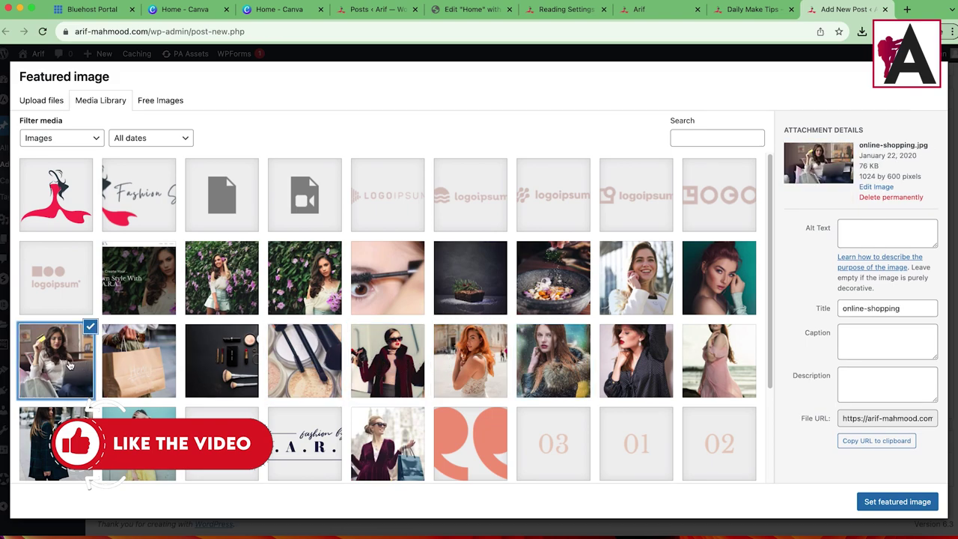
left_click(128, 362)
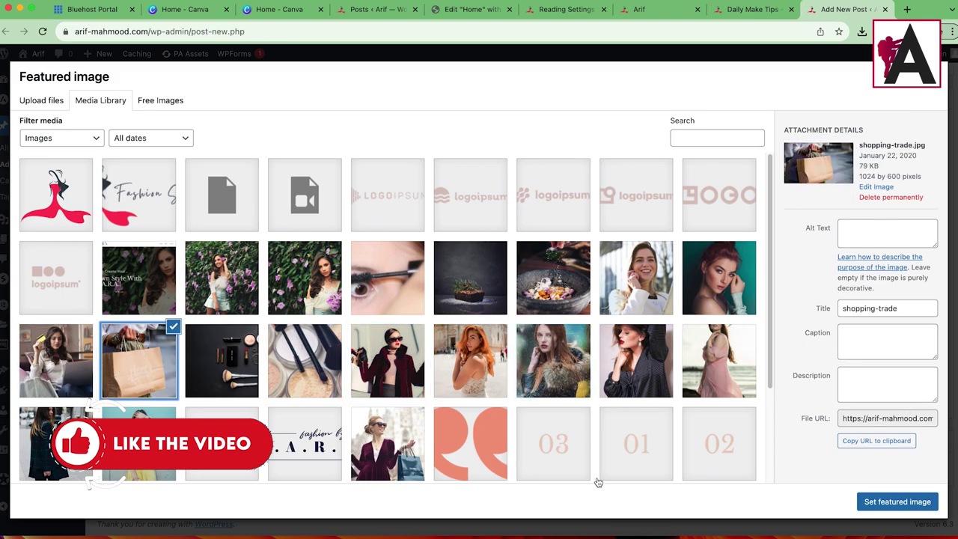
left_click(53, 470)
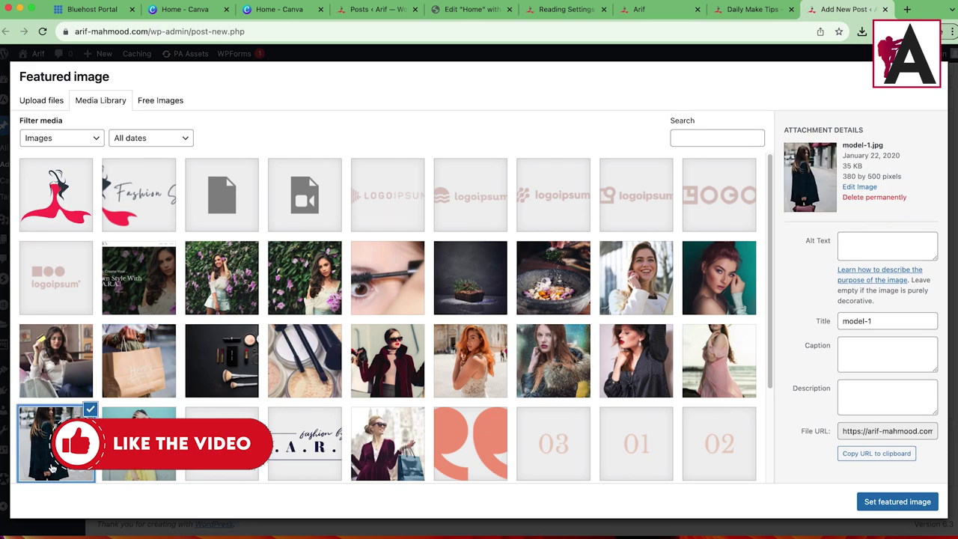
left_click(127, 368)
left_click(898, 502)
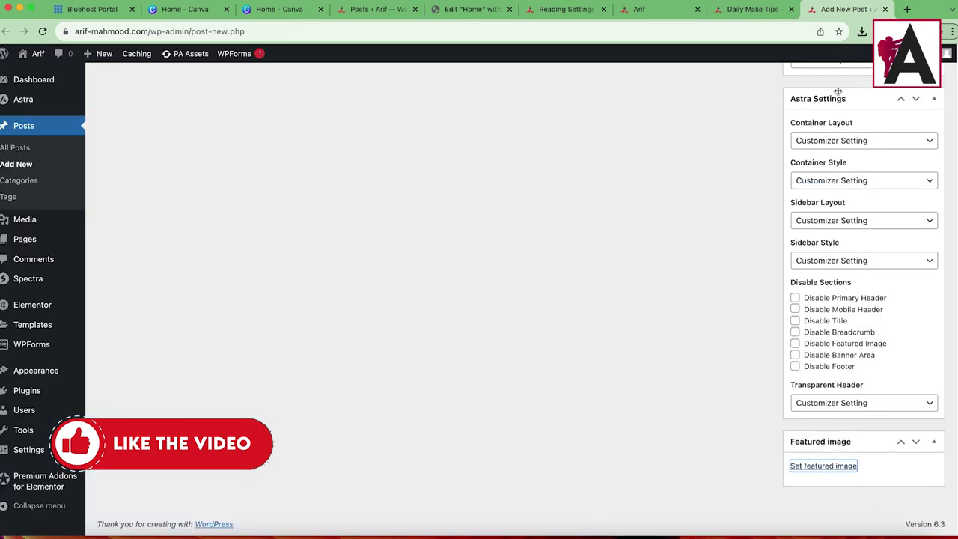
Publish the post and check it in the Latest Blogs section of the site's home page.
scroll(862, 342, "up", 10)
left_click(918, 373)
left_click(749, 9)
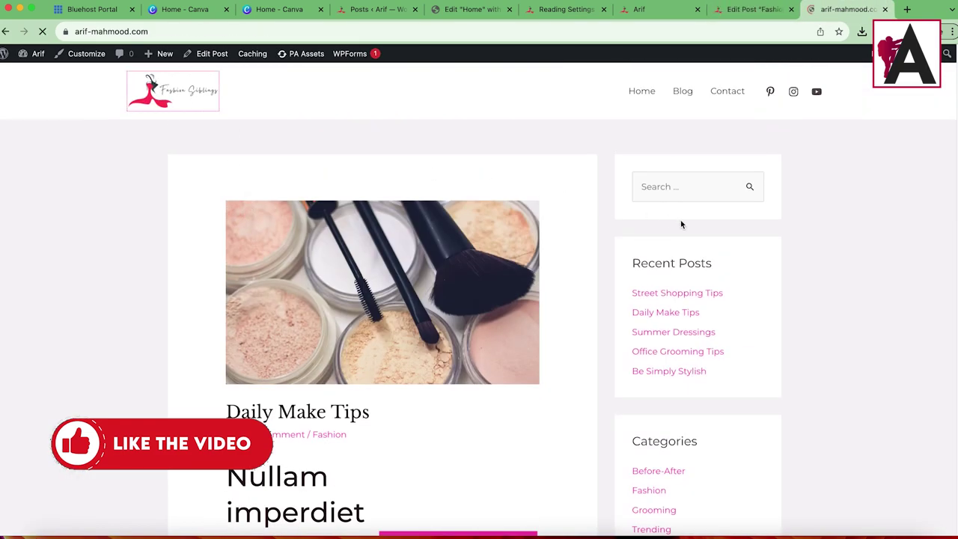
scroll(677, 335, "down", 10)
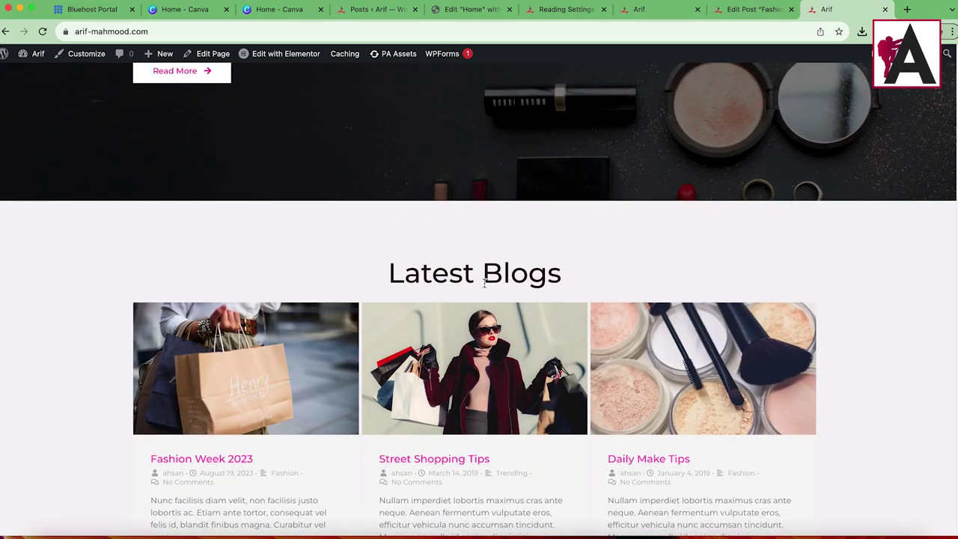
scroll(244, 390, "up", 5)
scroll(244, 390, "down", 3)
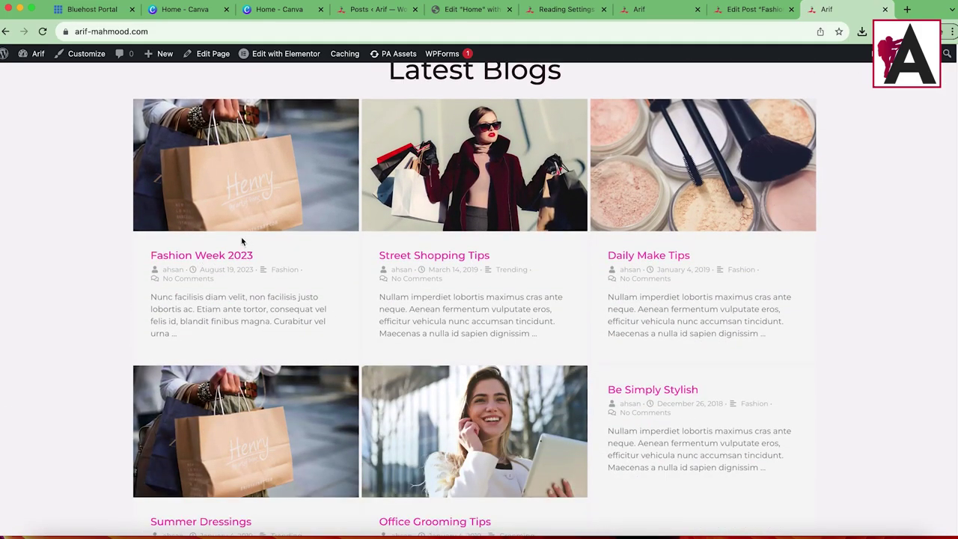
Open the Fashion Week 2023 post from the Latest Blogs section and review it down to the comment form.
left_click(253, 196)
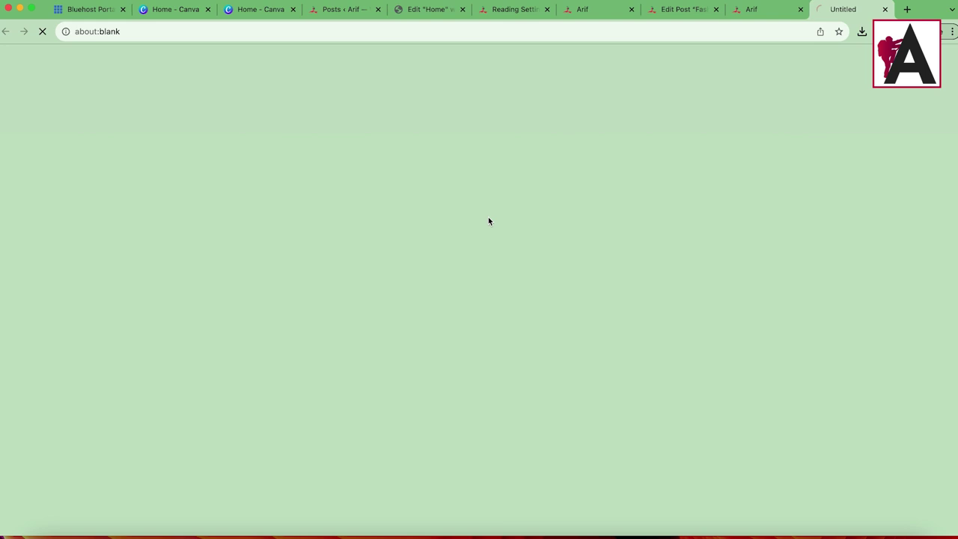
scroll(278, 100, "down", 15)
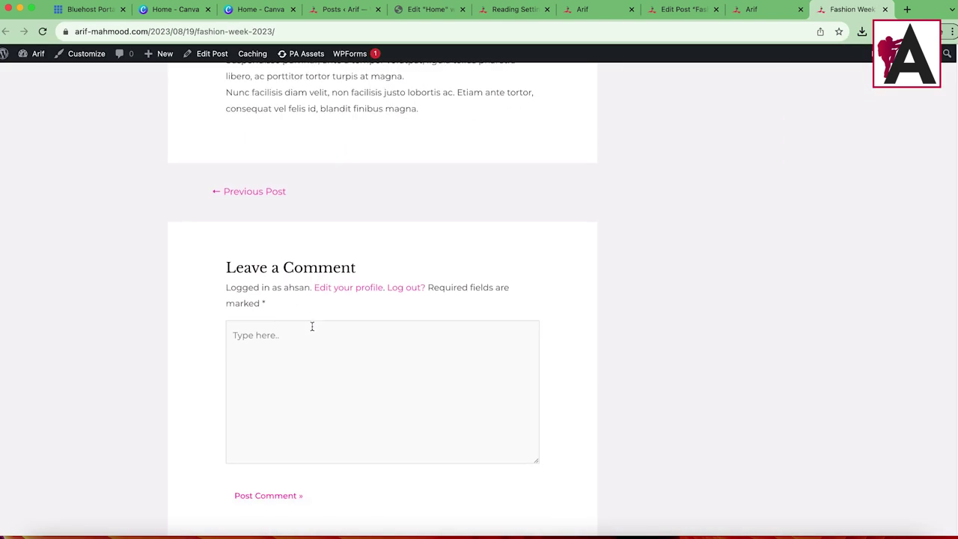
scroll(312, 326, "up", 15)
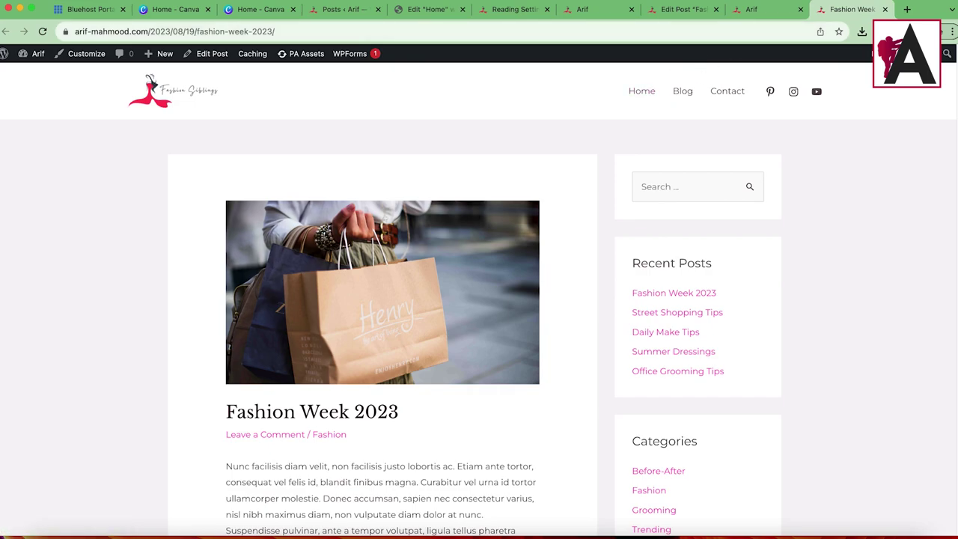
Open the Fashion category from the home page, review its list of posts and return to the home page.
left_click(753, 9)
scroll(336, 331, "down", 10)
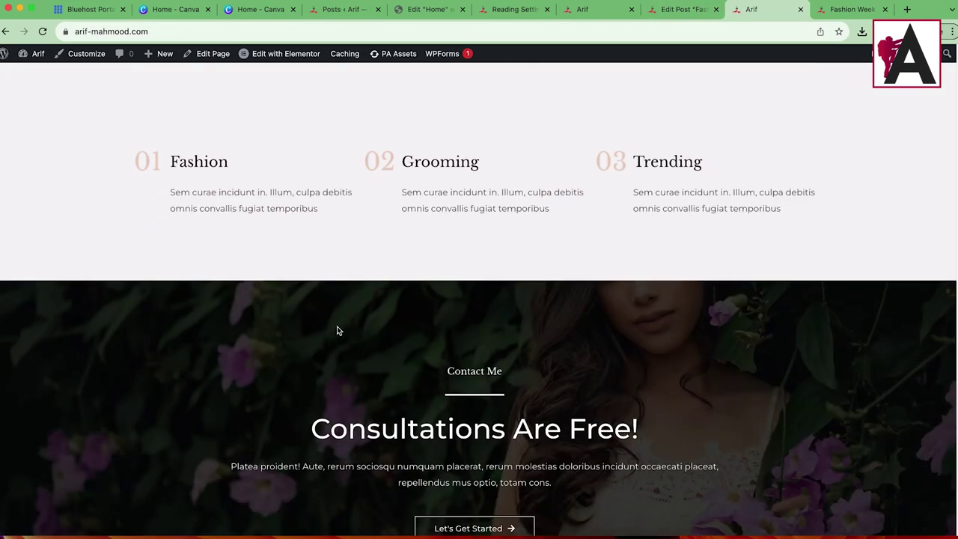
left_click(213, 184)
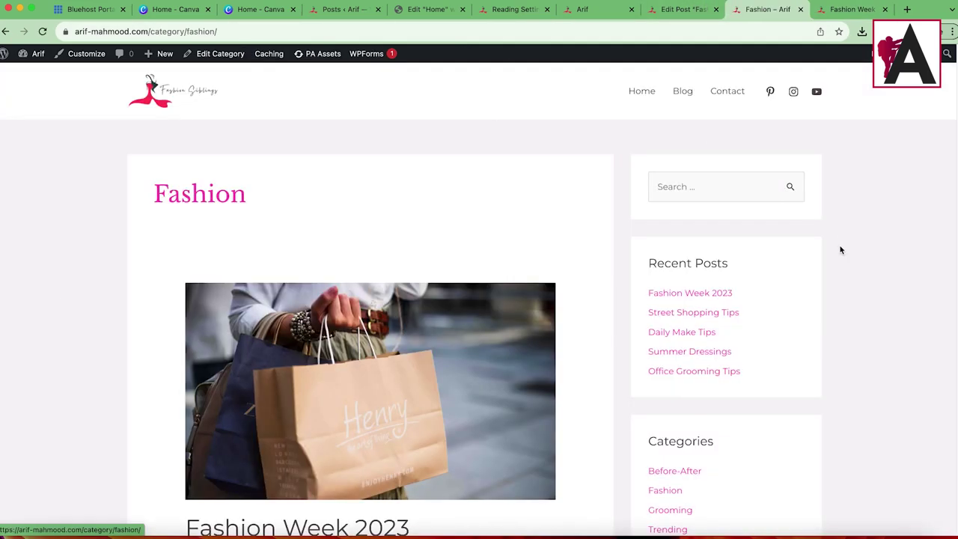
scroll(425, 276, "down", 1)
scroll(425, 275, "down", 12)
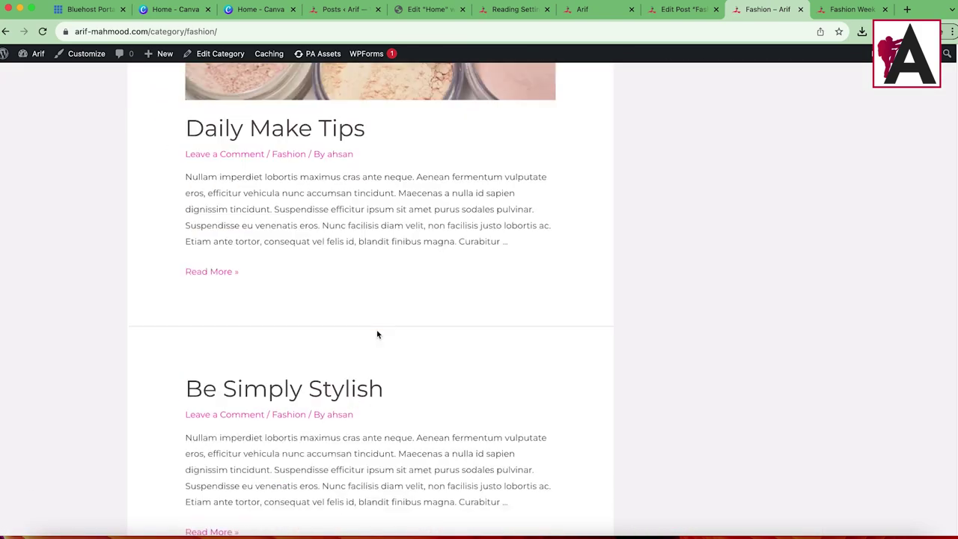
scroll(377, 334, "up", 12)
left_click(173, 91)
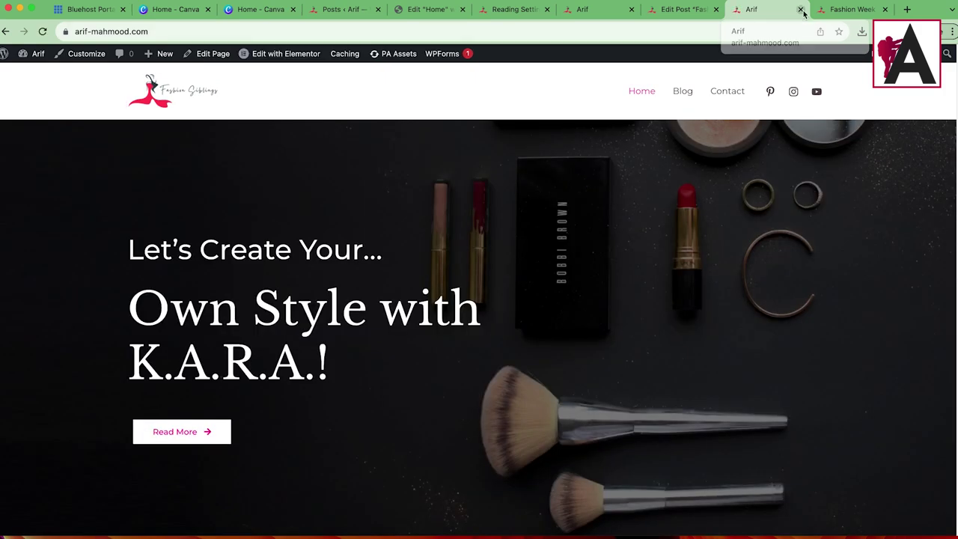
Close the home page and published post tabs, then open the site's home page in a new tab from the post editor.
left_click(800, 9)
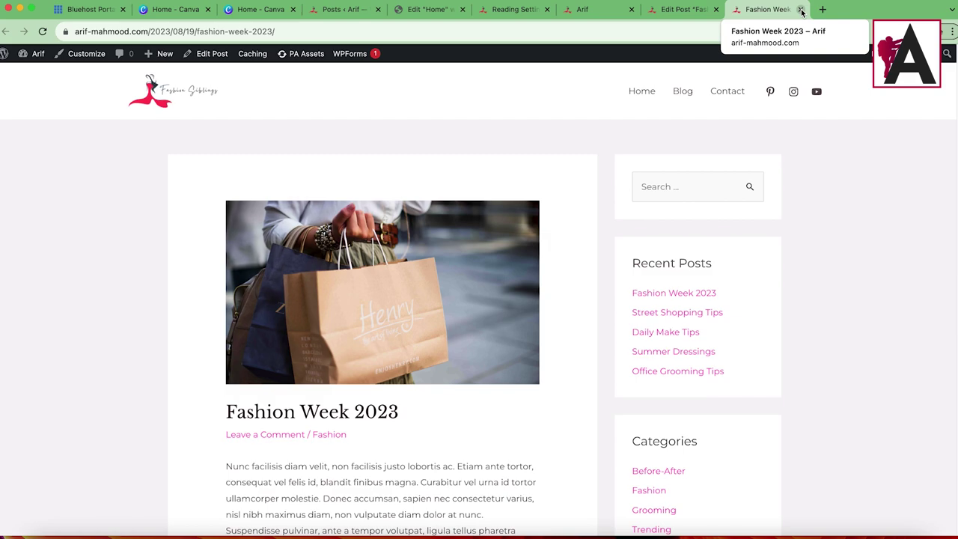
left_click(801, 10)
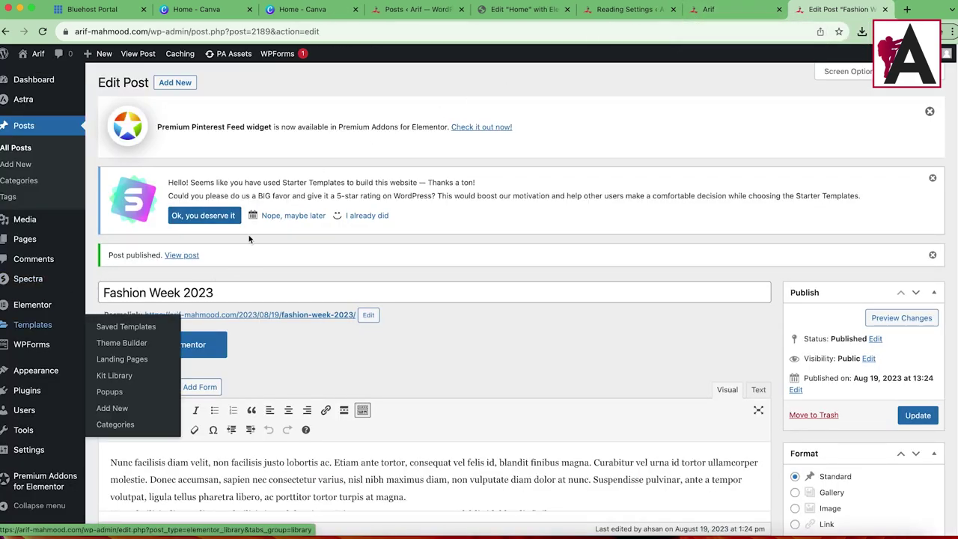
right_click(29, 61)
left_click(60, 77)
left_click(861, 14)
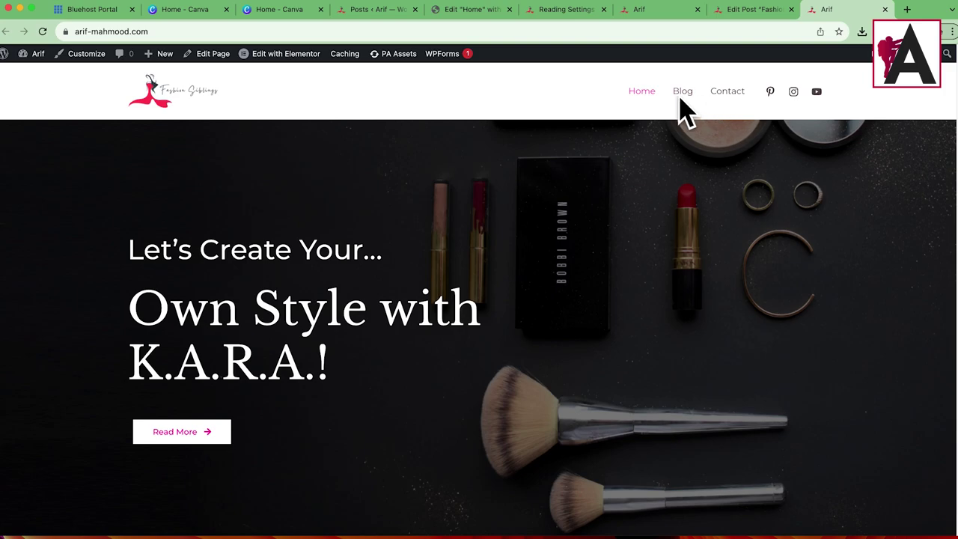
Return to the dashboard and open the Menus page to show the Primary Menu and the item types available to add.
left_click(751, 10)
mouse_move(17, 374)
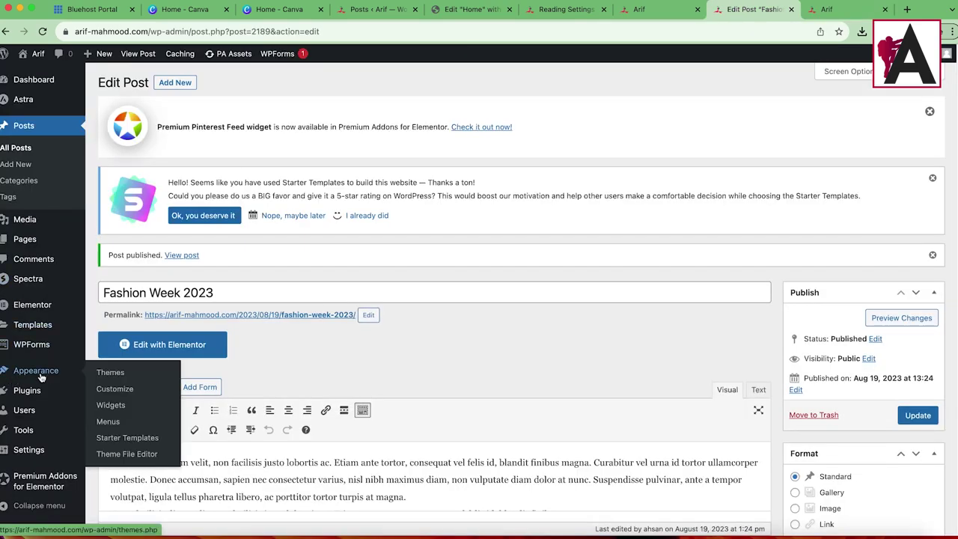
left_click(123, 423)
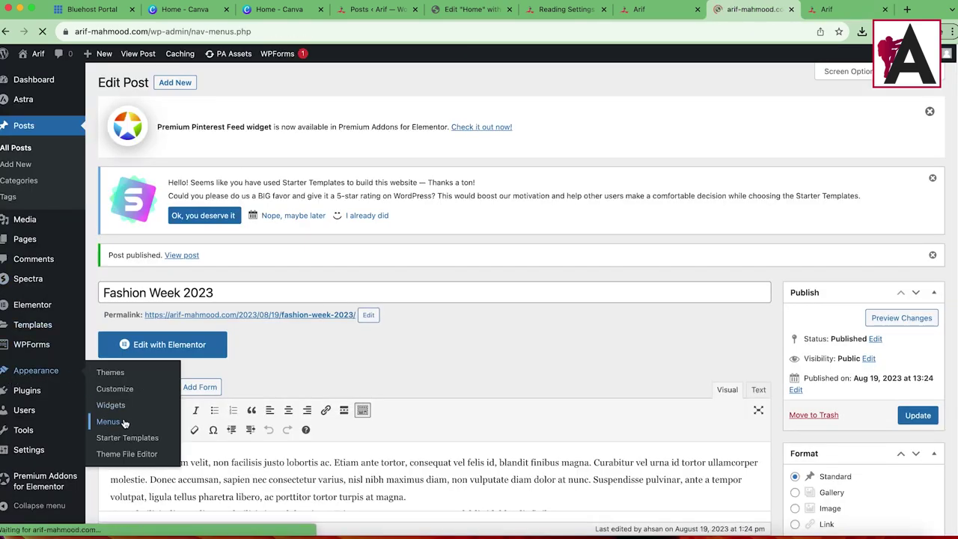
scroll(148, 388, "down", 4)
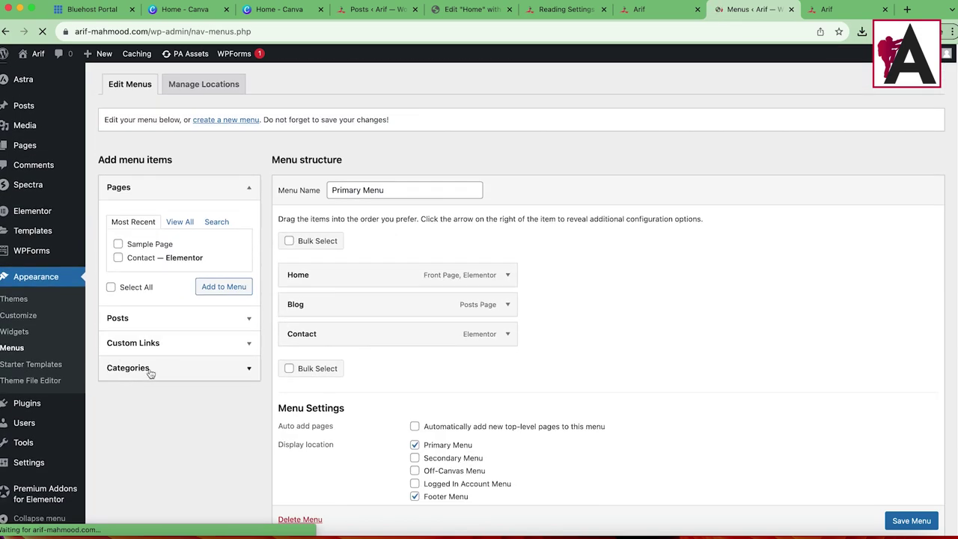
Add the Fashion, Grooming and Trending categories to the Primary Menu from the full list of categories.
left_click(149, 370)
left_click(173, 296)
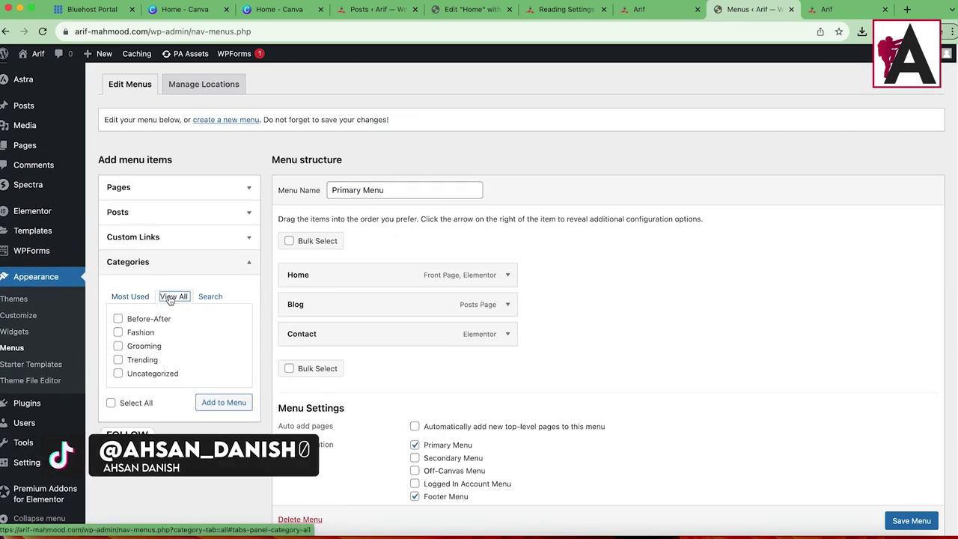
left_click(118, 319)
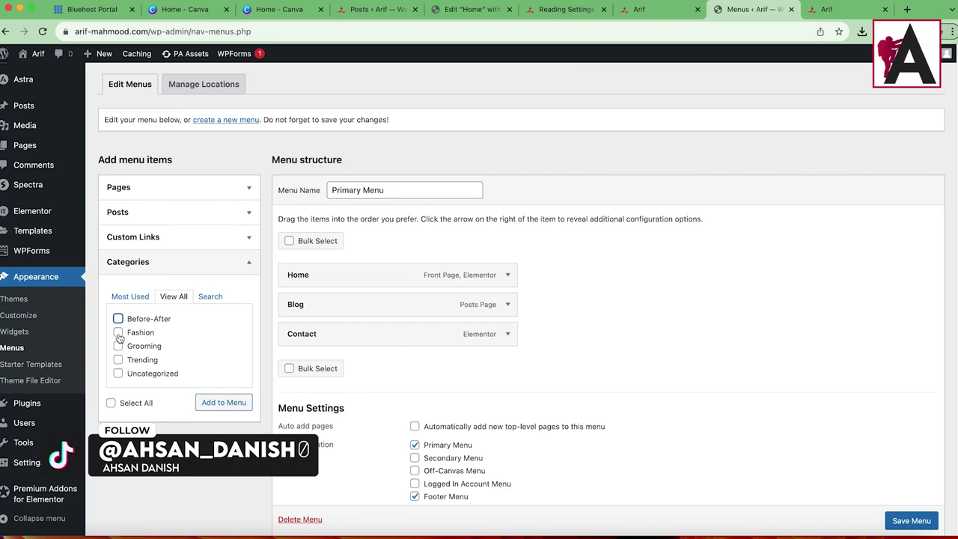
left_click(117, 346)
left_click(117, 360)
left_click(224, 402)
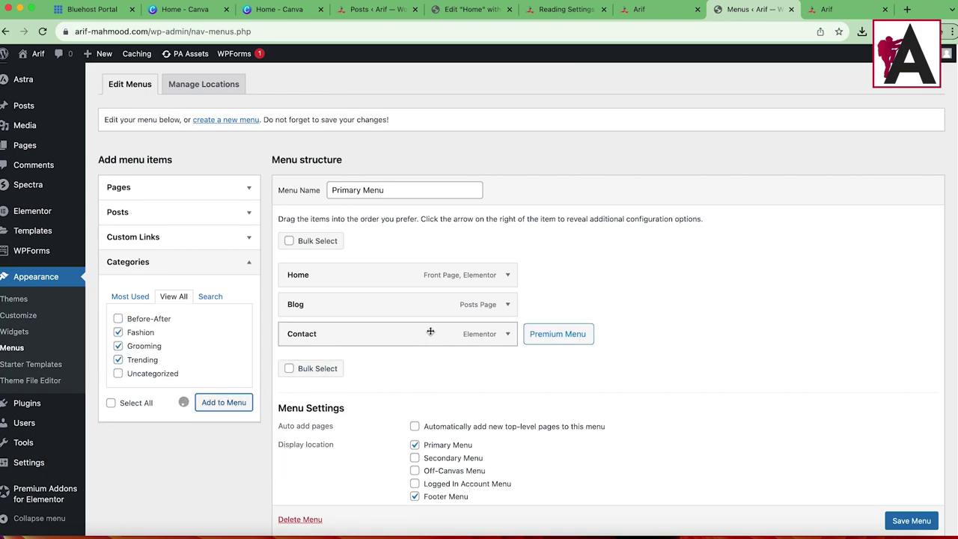
Reorder the Primary Menu as Home, Fashion, Grooming, Trending, Blog, Contact and save the menu.
mouse_move(359, 342)
left_click_drag(360, 341, 360, 421)
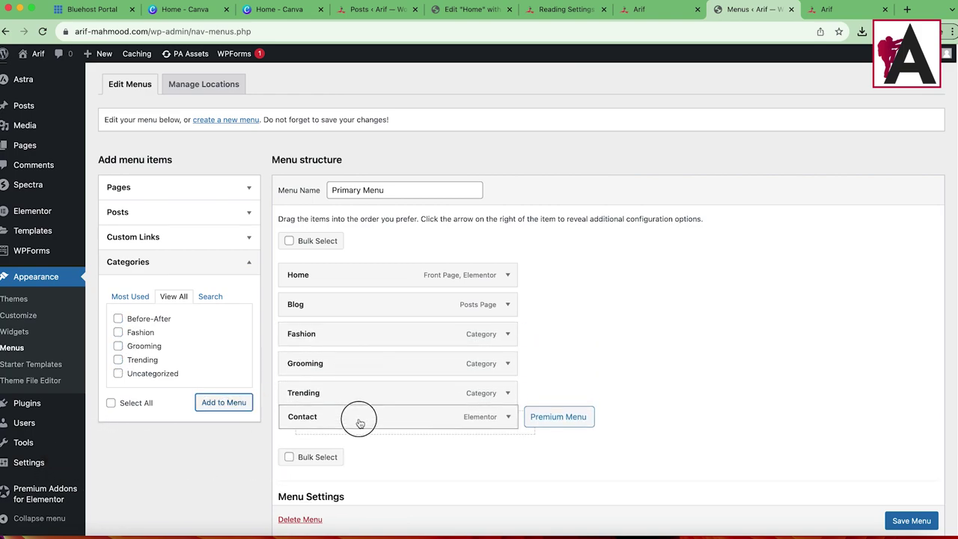
left_click_drag(445, 300, 413, 394)
scroll(947, 503, "down", 1)
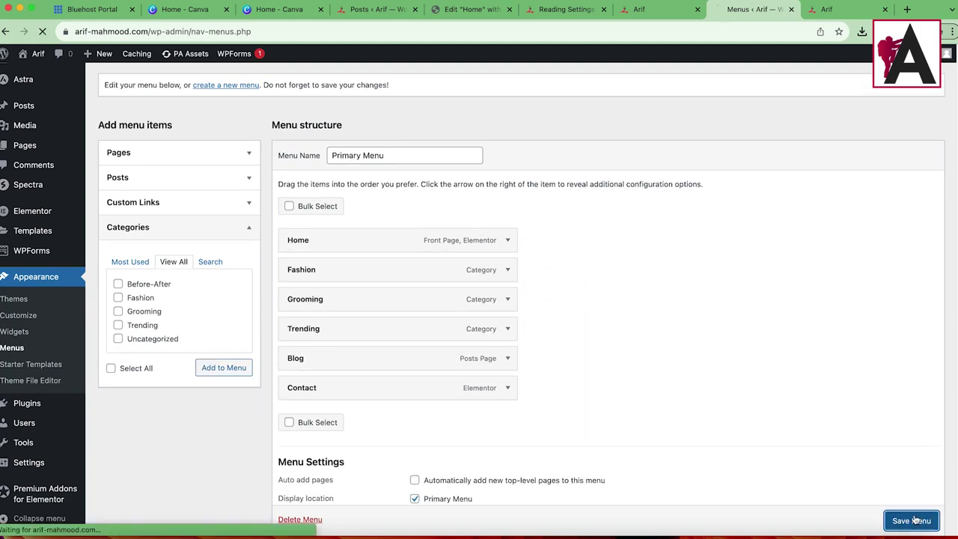
Reload the site's home page and check the Fashion, Grooming and Trending links in the header menu, reviewing the Fashion posts list.
left_click(827, 9)
left_click(42, 32)
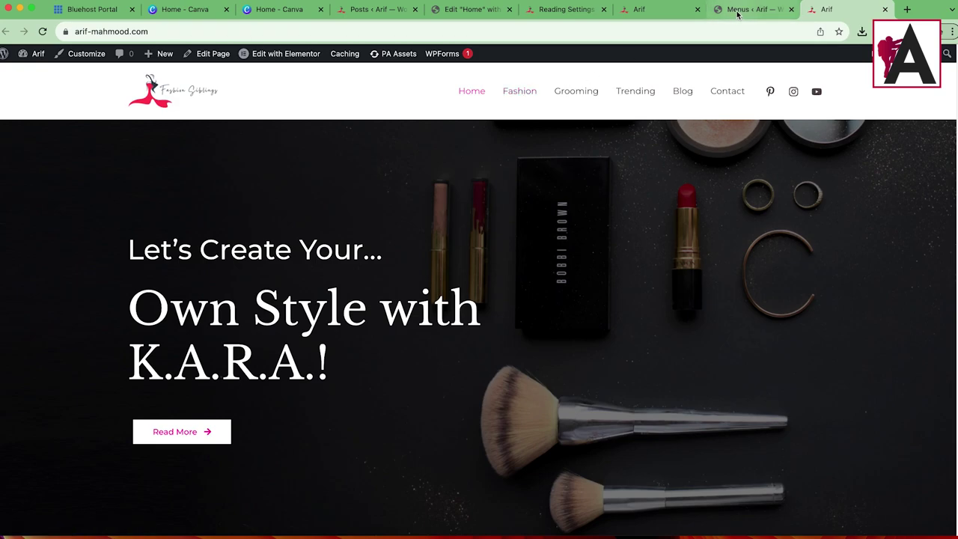
left_click(516, 95)
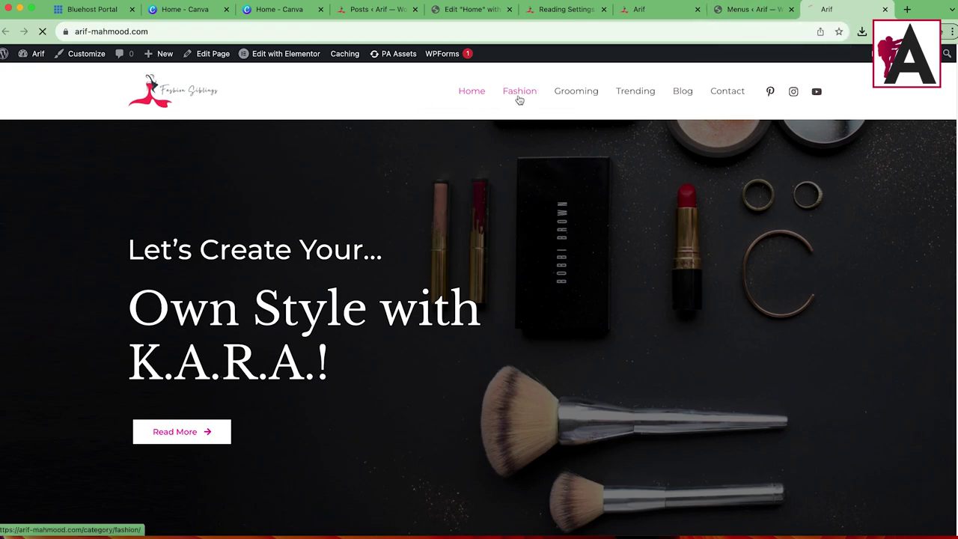
scroll(403, 240, "down", 15)
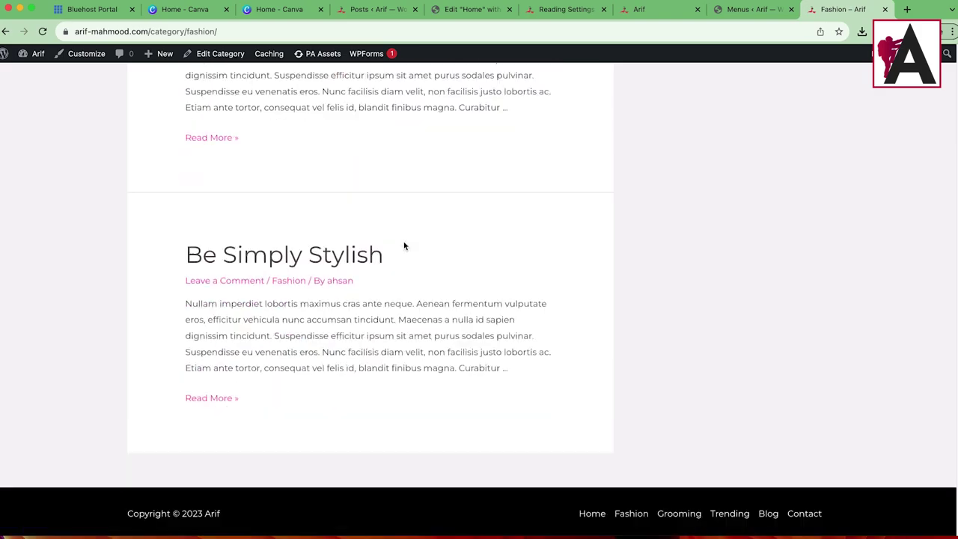
scroll(403, 240, "up", 15)
left_click(584, 93)
left_click(634, 98)
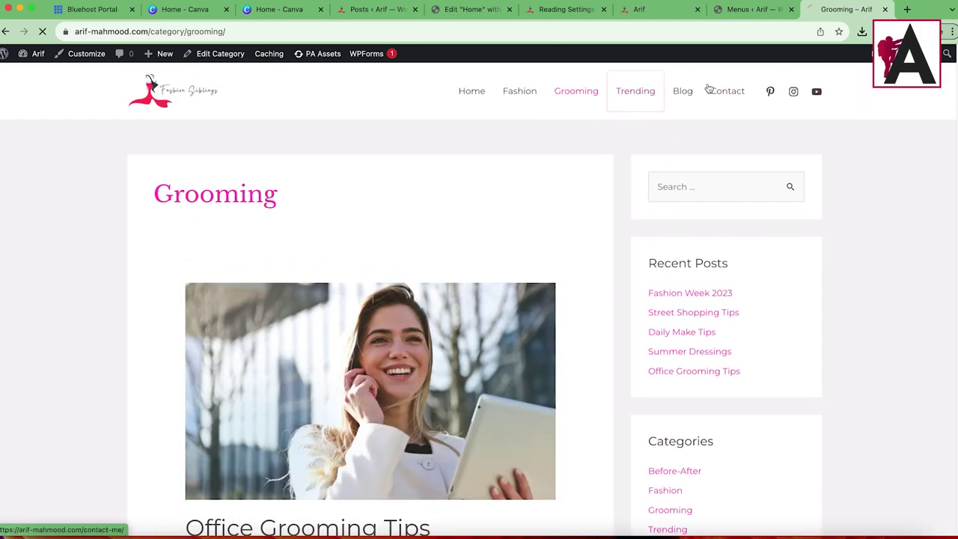